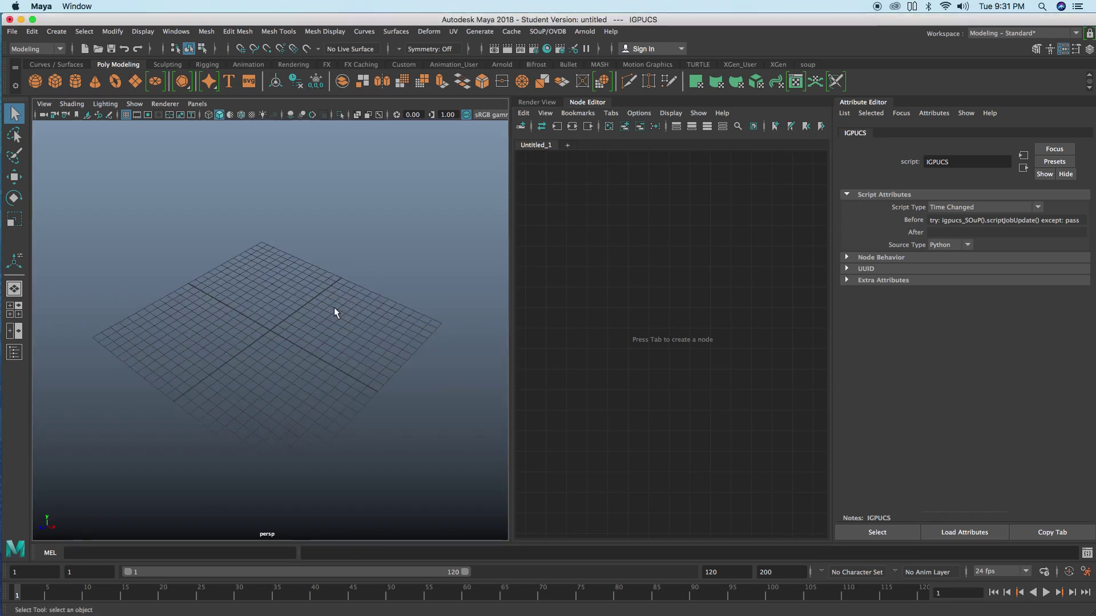
Create a polygon plane centred on the grid in the perspective view
right_click_drag(281, 301, 324, 293, "alt")
left_click_drag(324, 293, 325, 287, "alt")
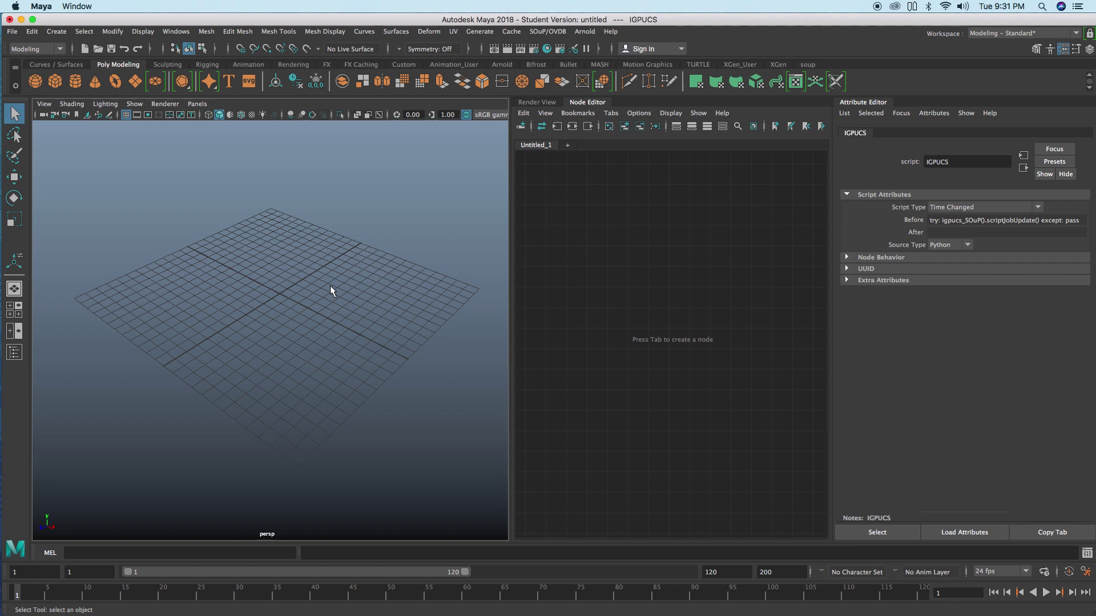
mouse_move(287, 332)
left_mouse_down("alt")
mouse_move(296, 333)
mouse_move(285, 317)
left_mouse_up("alt")
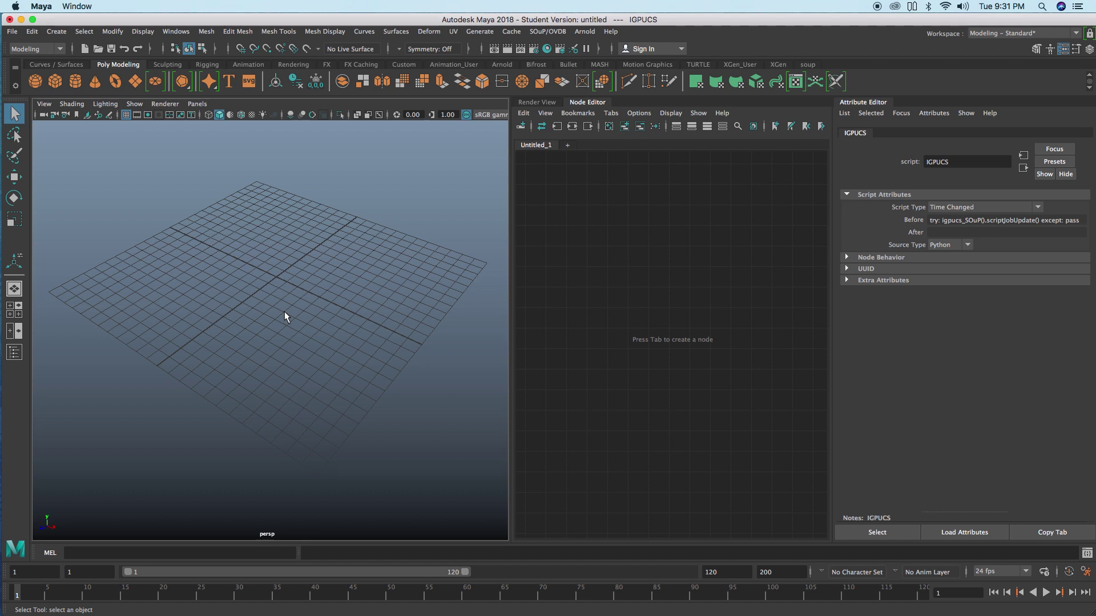
left_click_drag(280, 317, 279, 311, "alt")
right_click_drag(284, 282, 239, 269, "shift")
left_click_drag(239, 269, 272, 277, "alt")
key("w")
left_click_drag(277, 226, 274, 221)
Separate the plane's nodes in the Node Editor, with polyPlane1 at the upper left and pPlaneShape1 at the lower right
left_click_drag(708, 365, 591, 252)
left_click_drag(709, 358, 730, 378)
left_click_drag(590, 227, 597, 227)
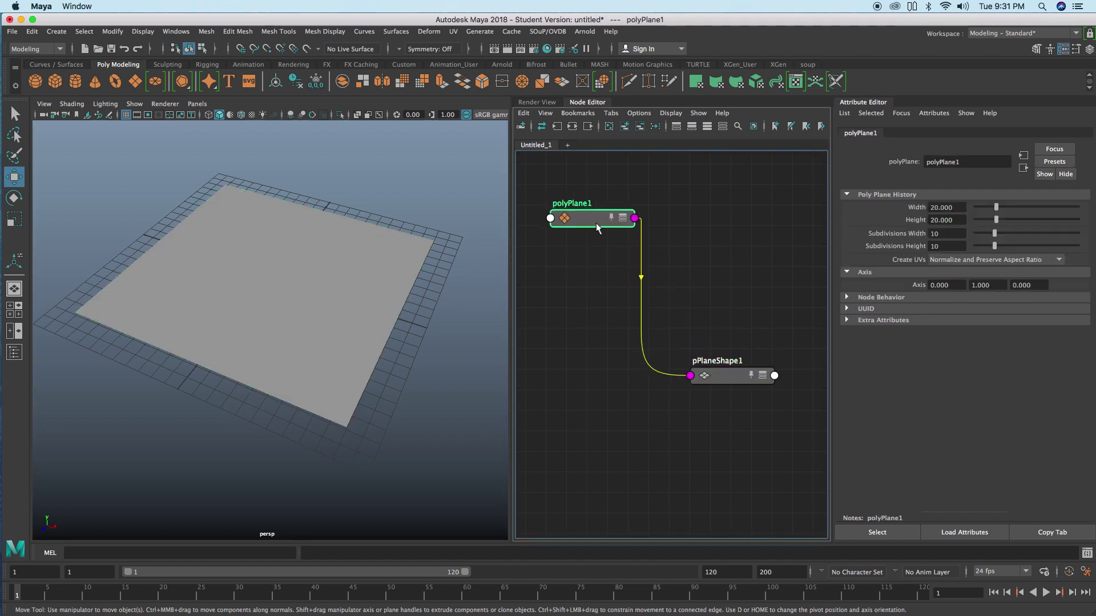
Set the plane's width and height subdivisions to 26 each
left_click(399, 261)
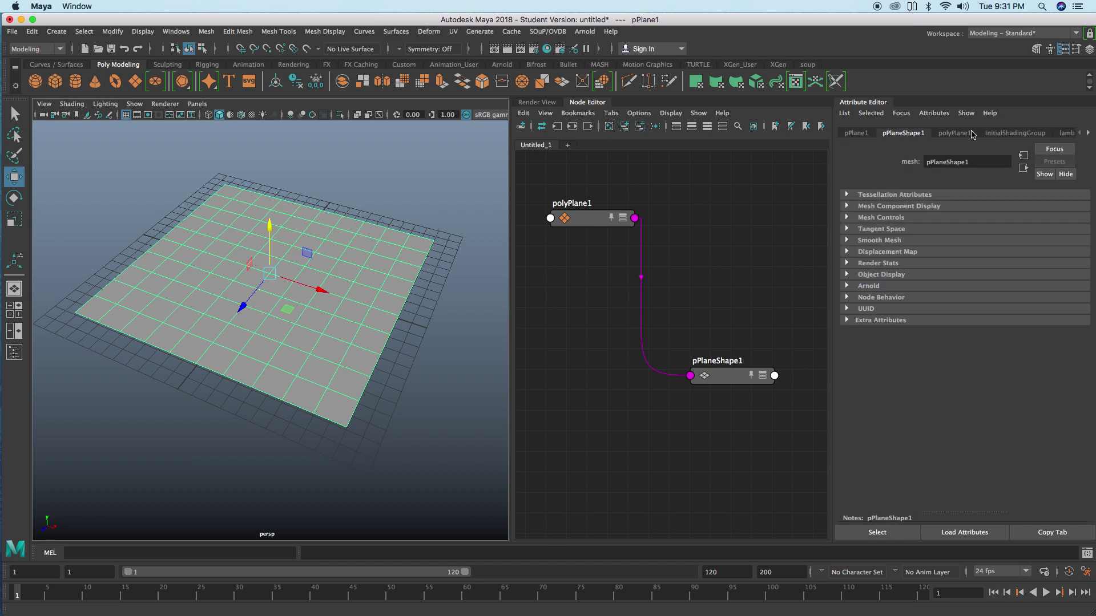
left_click(959, 133)
left_click_drag(994, 234, 1027, 245)
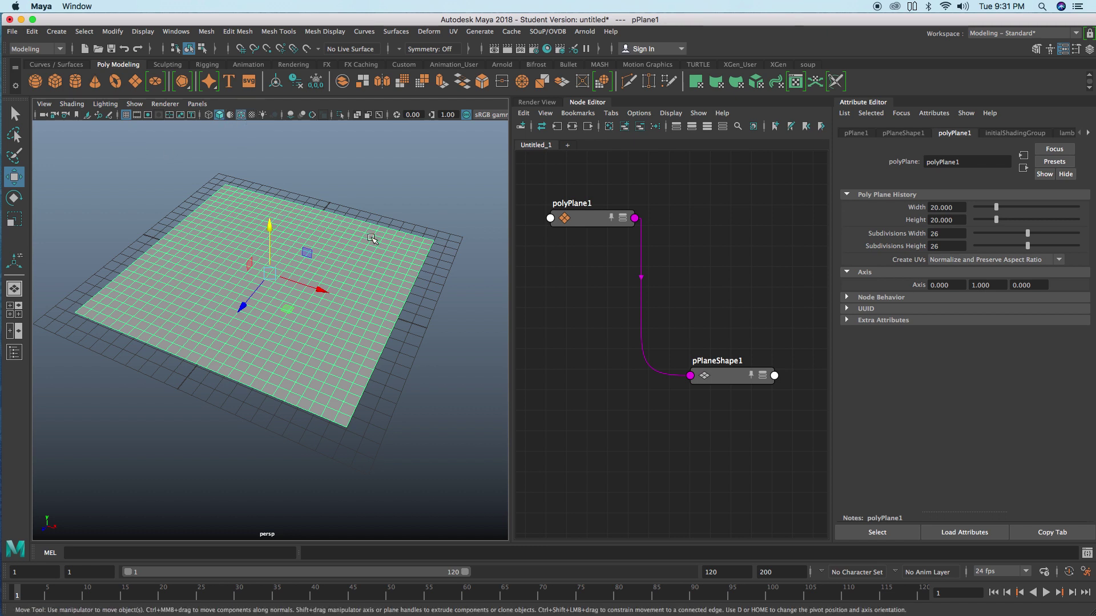
Deselect the plane and hide the viewport grid
left_click(352, 204)
key("q")
left_click_drag(320, 268, 255, 237, "alt")
left_click(127, 114)
right_click_drag(254, 238, 323, 252, "alt")
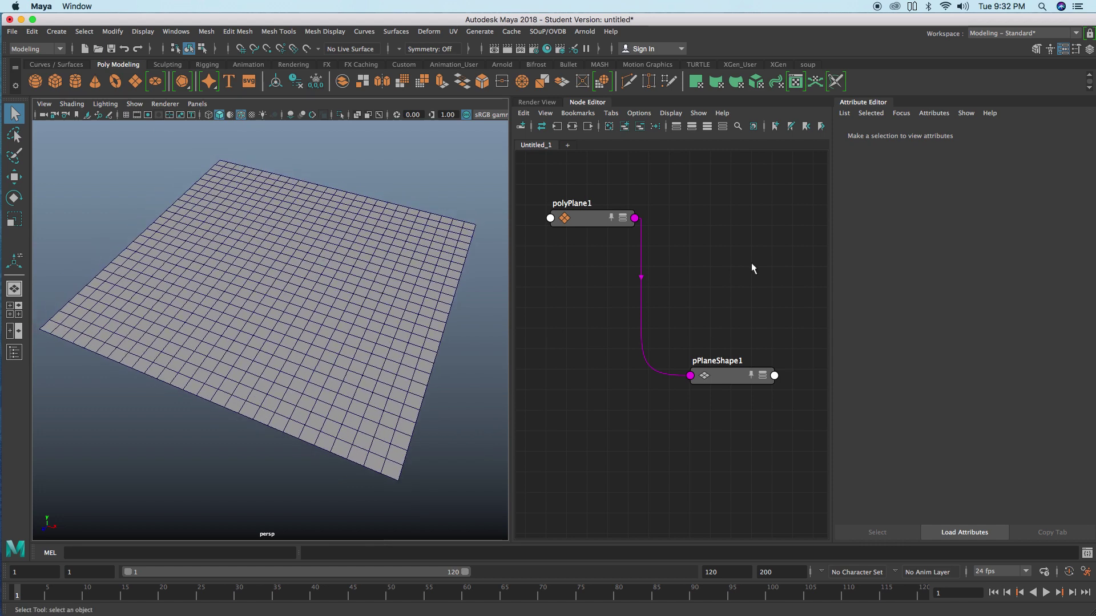
Freeze the transformations of the polygon plane
left_click(447, 240)
left_click(117, 32)
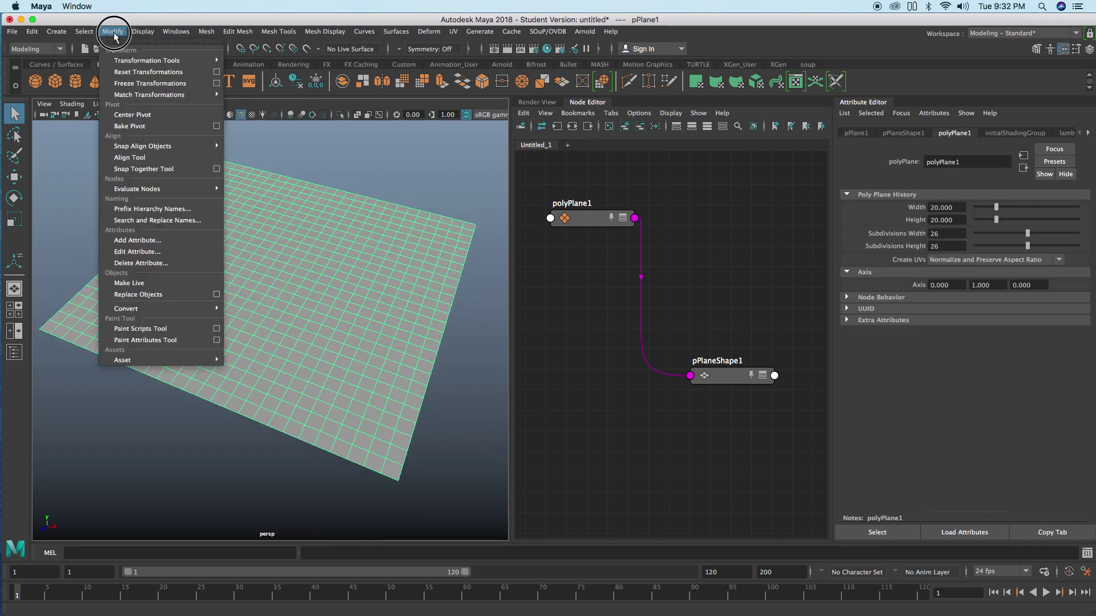
left_click(127, 81)
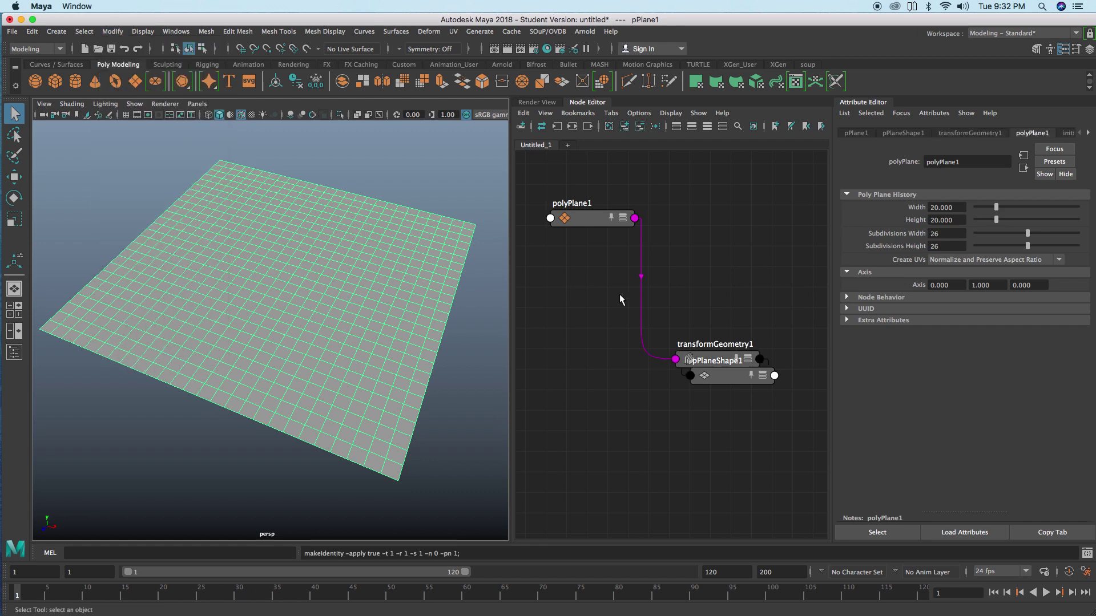
Arrange the node graph with transformGeometry1 directly below polyPlane1 and pPlaneShape1 farther down to the right
left_click_drag(701, 340, 599, 267)
left_click_drag(592, 220, 581, 198)
left_click_drag(607, 285, 588, 202)
scroll(665, 272, "down", 2)
left_click(611, 250)
left_click_drag(595, 242, 586, 234)
left_click_drag(720, 357, 748, 393)
middle_click_drag(701, 295, 710, 292, "alt")
scroll(637, 283, "up", 1)
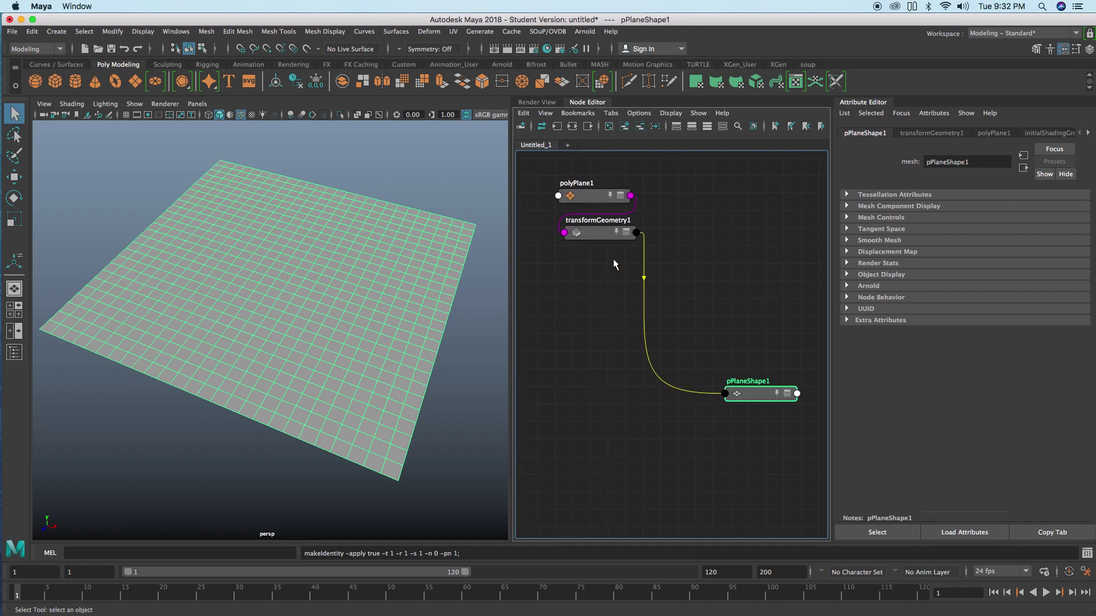
left_click_drag(610, 235, 606, 231)
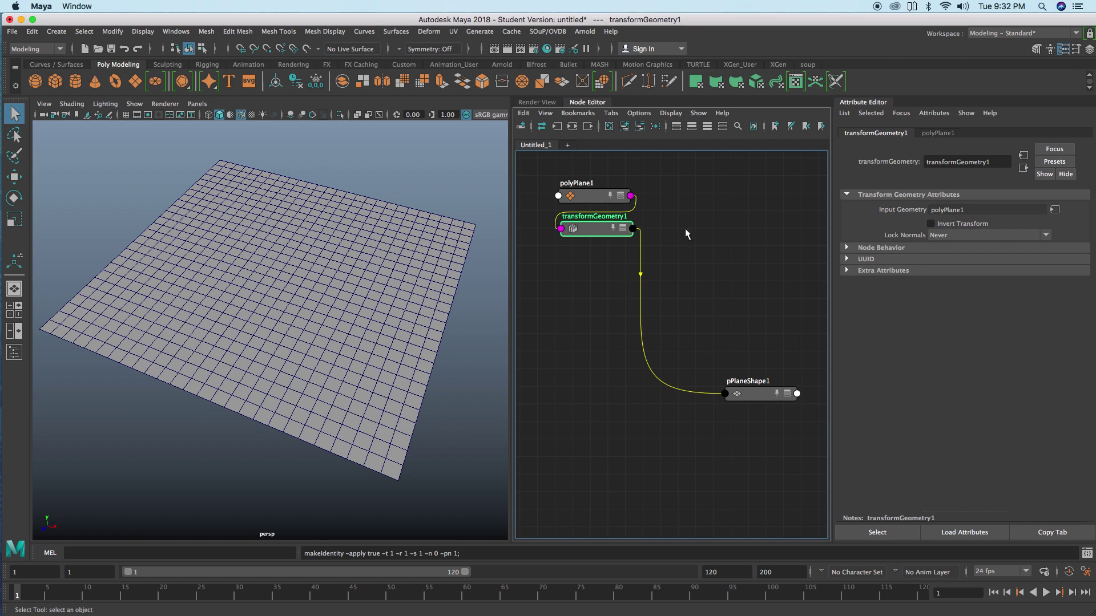
Add a SOuP group node to the graph and place it below transformGeometry1
key("Tab")
type("group")
key("Return")
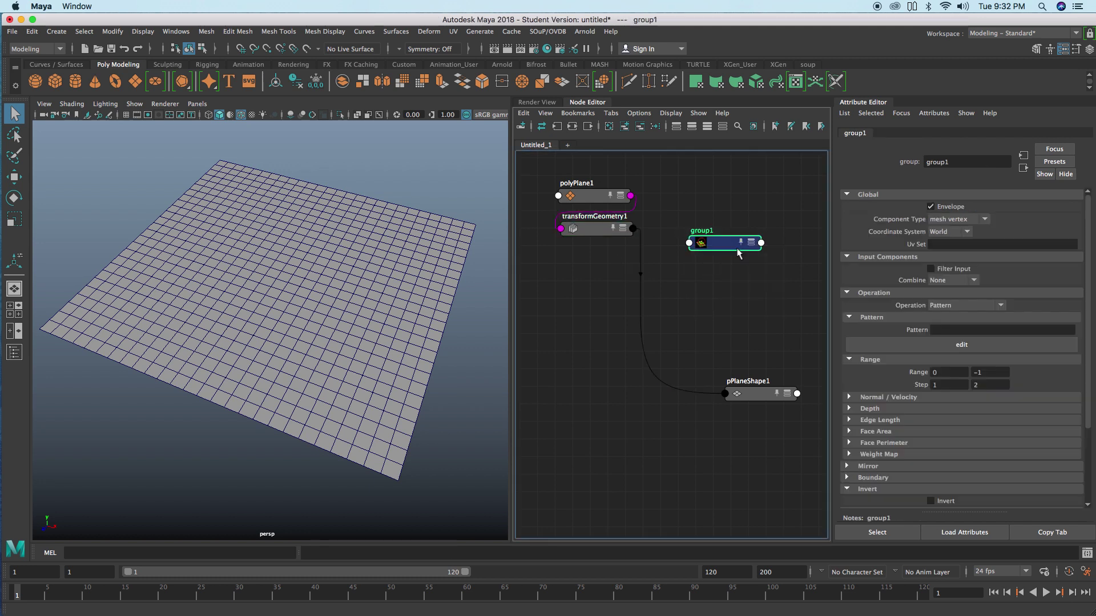
left_click_drag(732, 246, 602, 270)
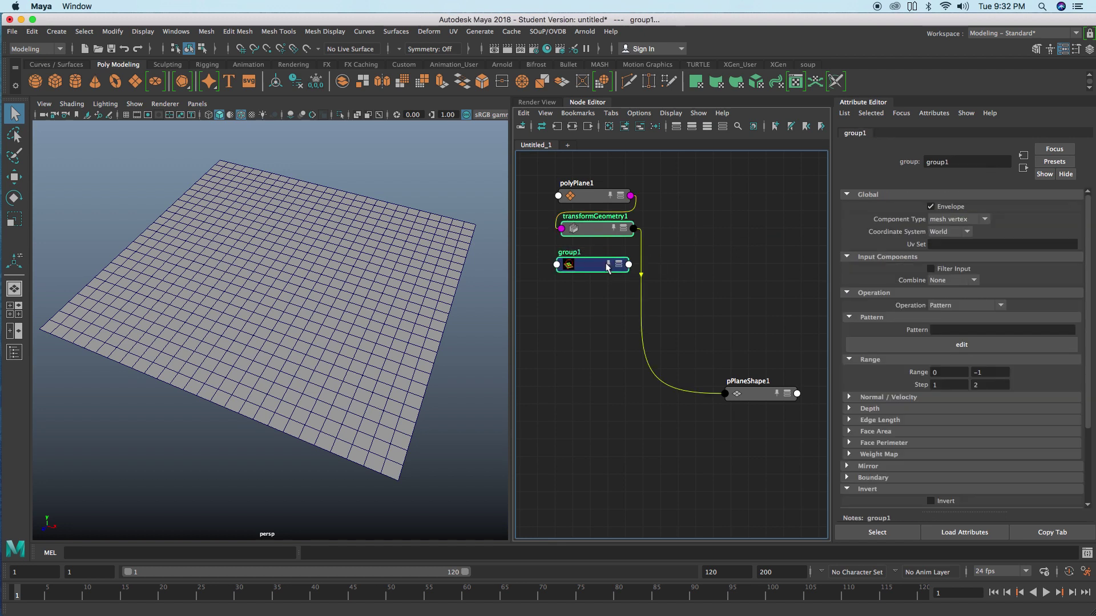
Connect transformGeometry1's outputGeometry to the group node's inGeometry
left_click(661, 235)
mouse_move(682, 237)
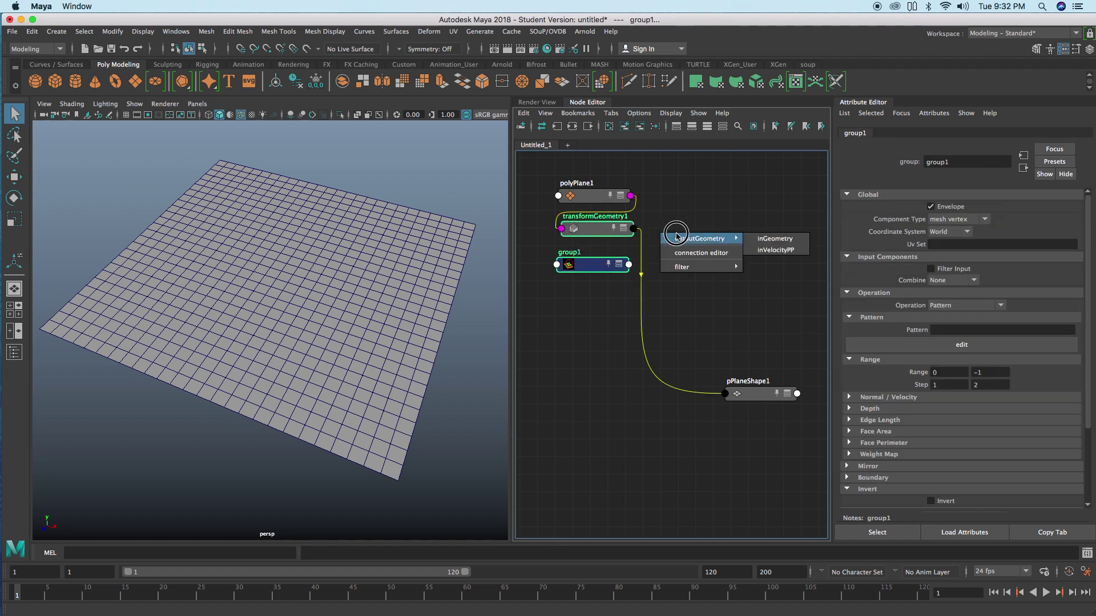
left_click(766, 239)
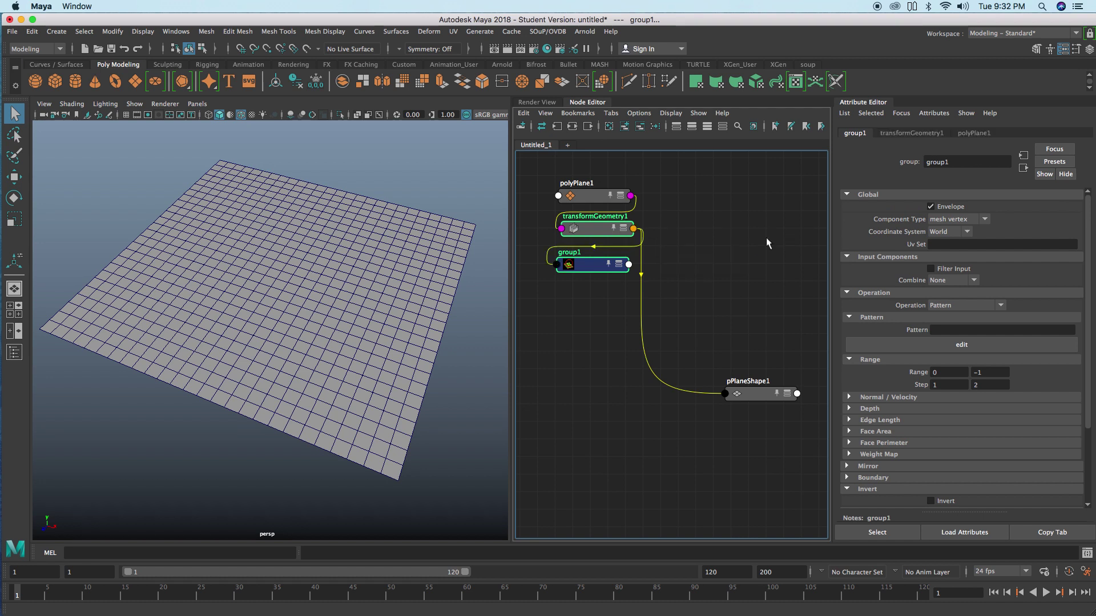
left_click(766, 239)
Set the group node's component type to mesh face
left_click_drag(587, 264, 592, 267)
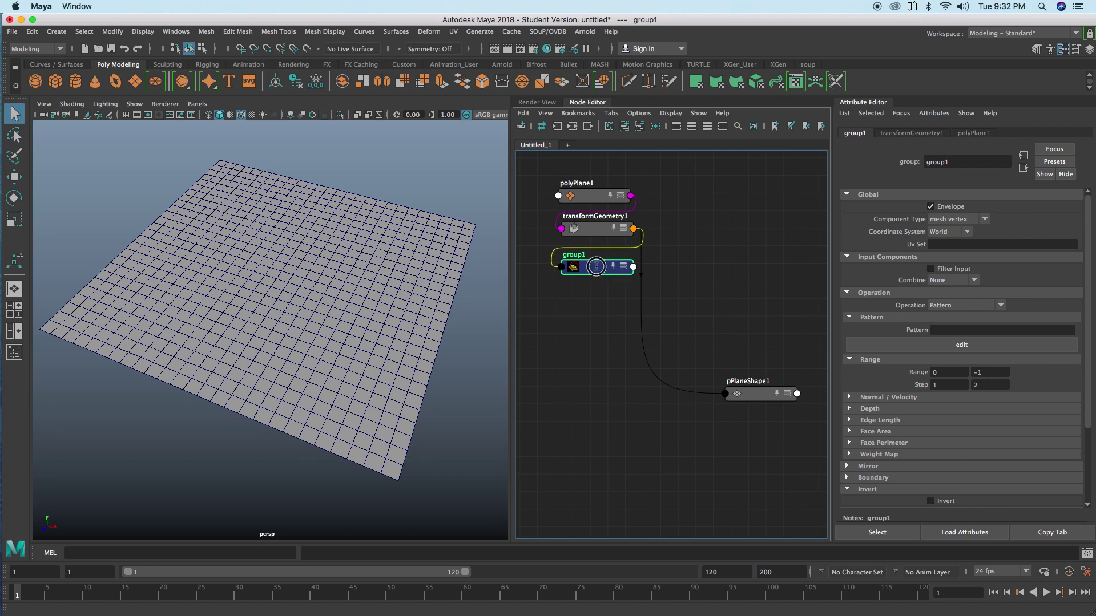
left_click_drag(597, 267, 598, 267)
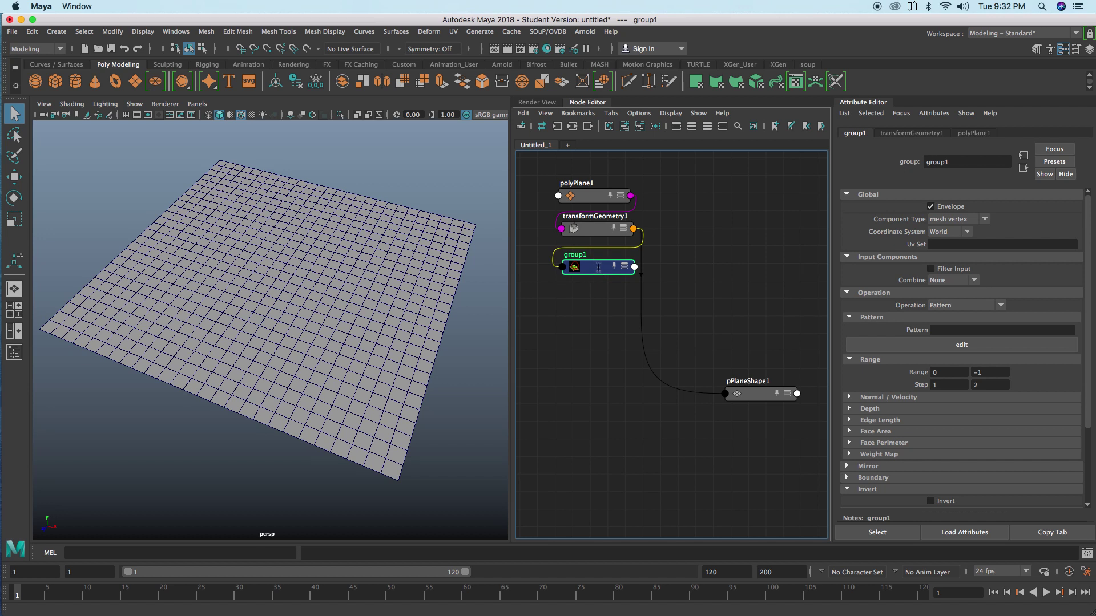
left_click_drag(597, 267, 597, 268)
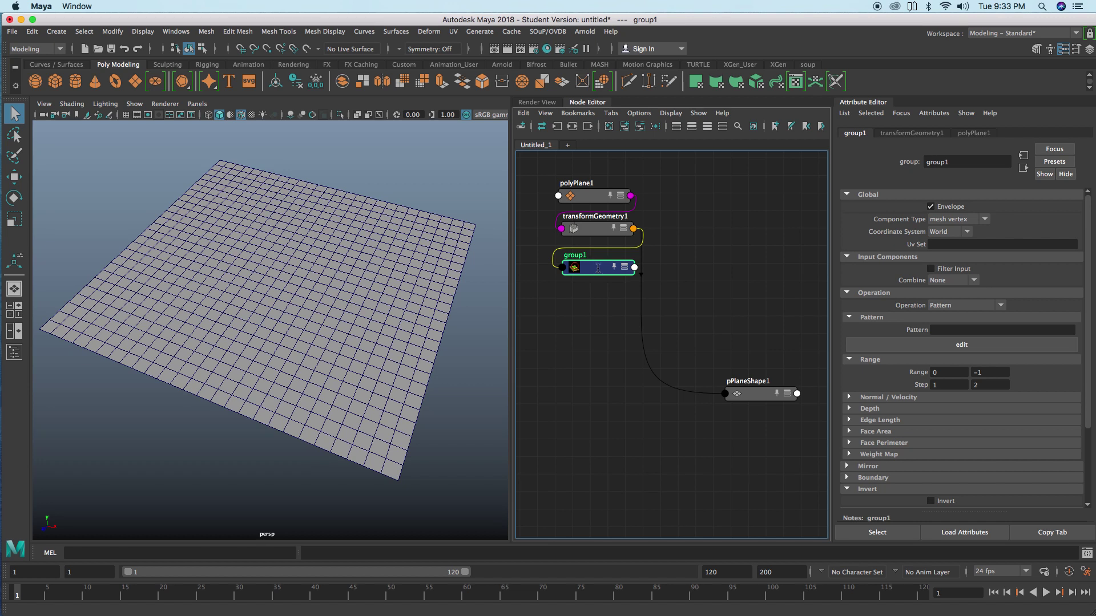
left_click(949, 224)
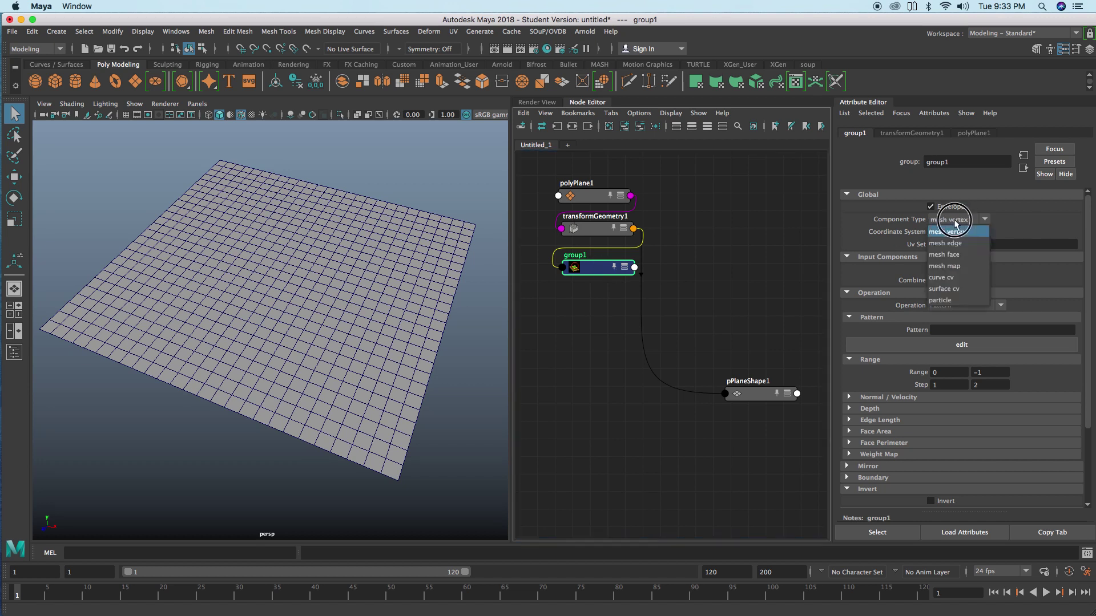
left_click(965, 248)
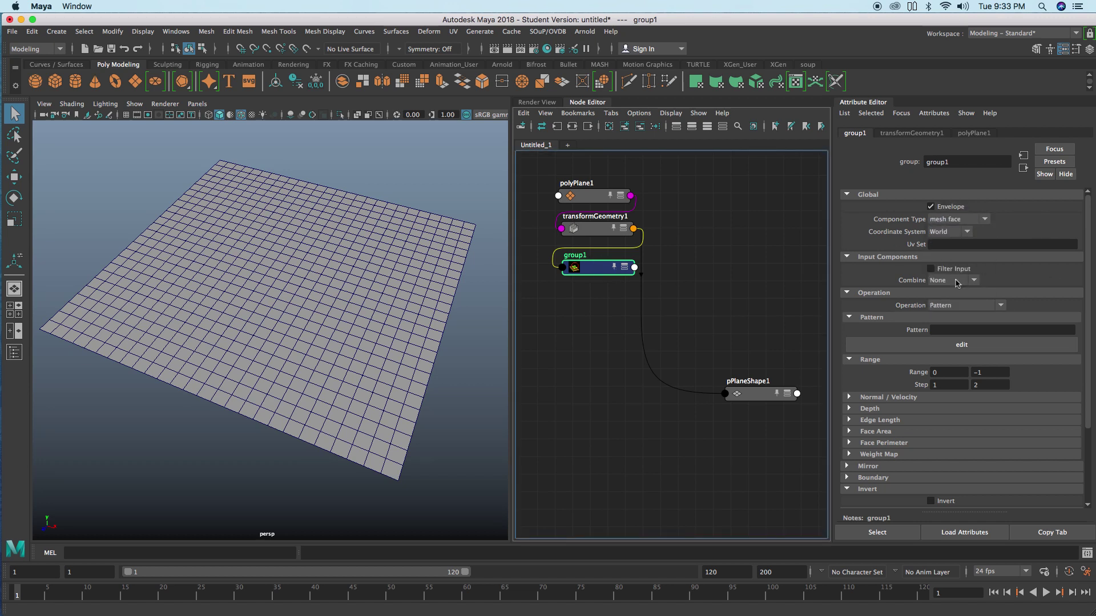
Collapse the unneeded attribute sections of the group node and set its pattern to *
left_click(861, 258)
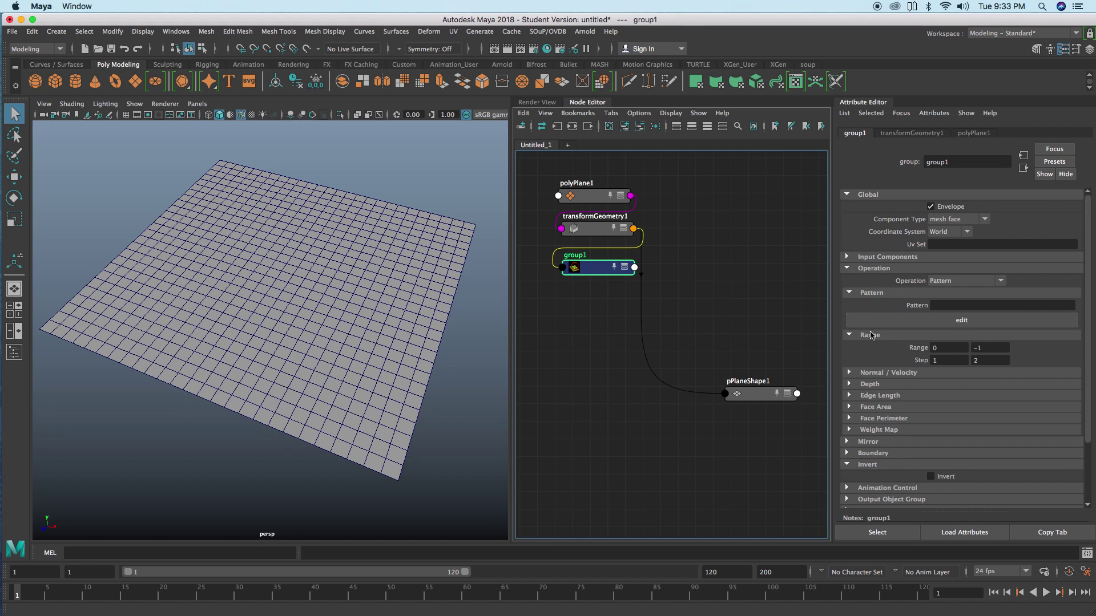
left_click(872, 335)
left_click(867, 438)
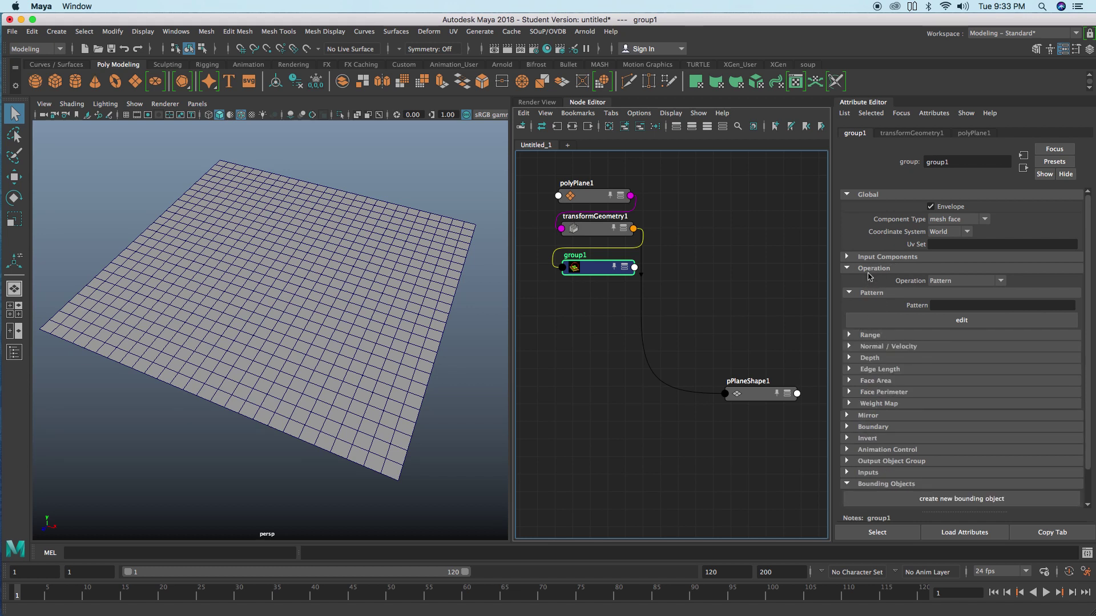
left_click(941, 306)
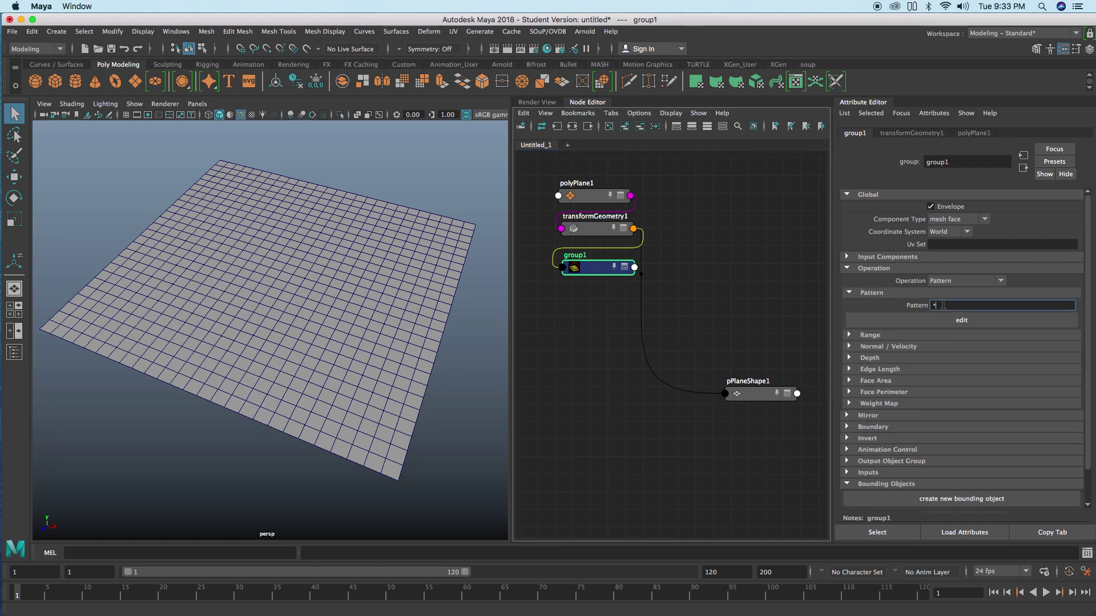
key("Return")
Add a polyBevel node to the graph and place it below the group node
left_click(601, 267)
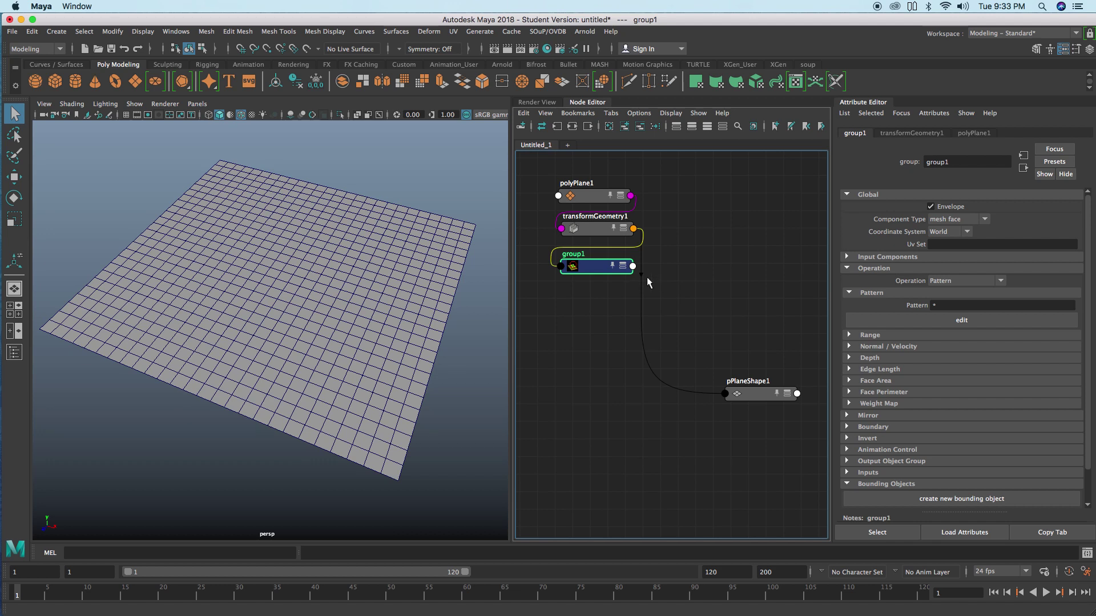
key("Tab")
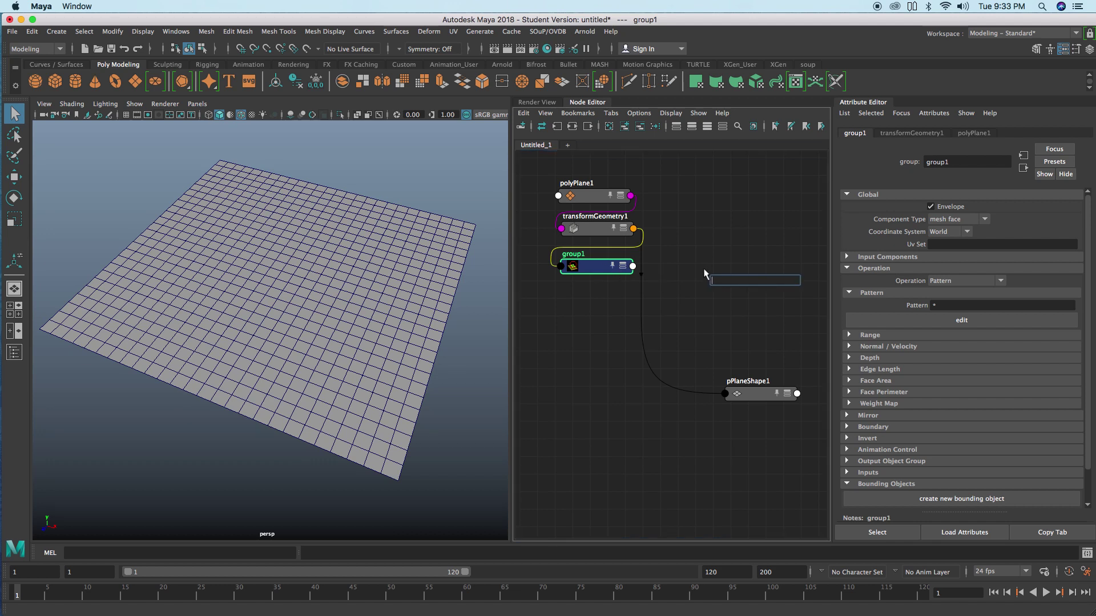
type("bevel")
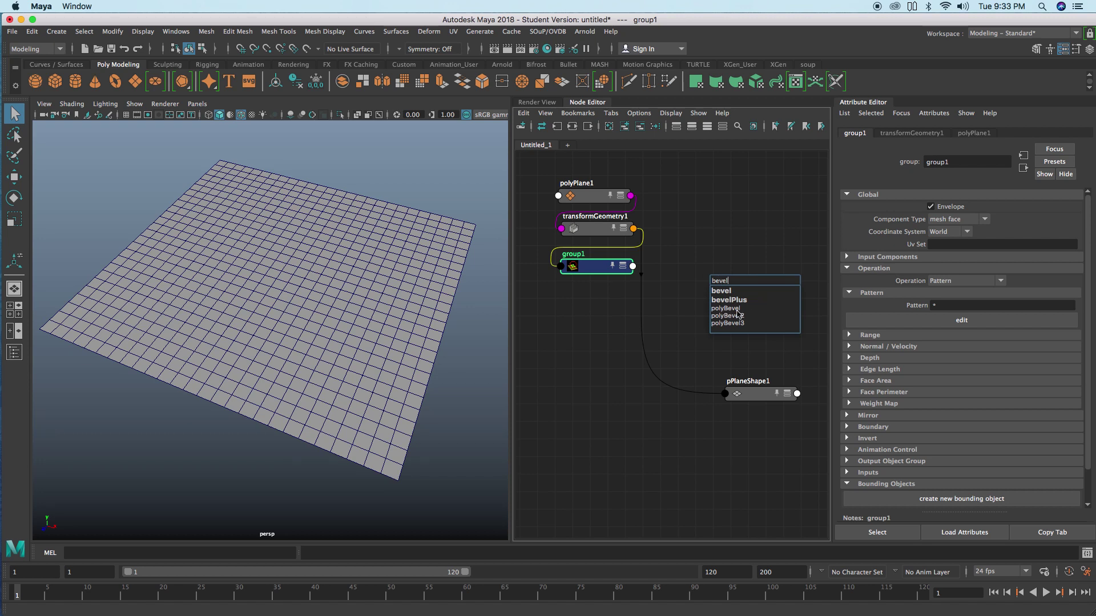
left_click(736, 308)
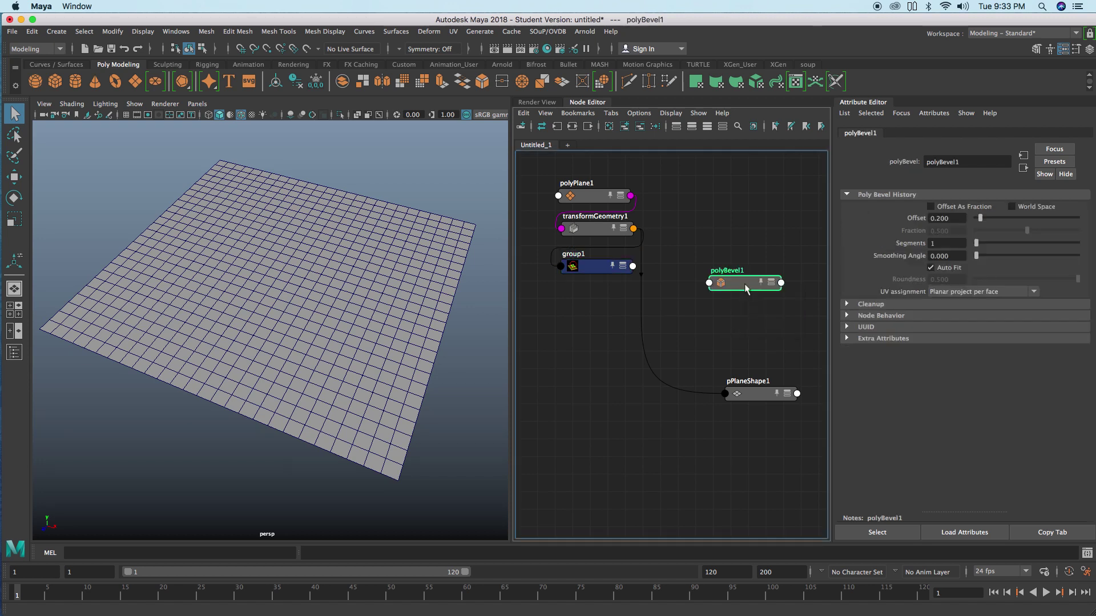
left_click_drag(744, 283, 598, 300)
Connect the group node's outComponents to polyBevel1's inputComponents and its outGeometry to polyBevel1's inputPolymesh
left_click(600, 266, "shift")
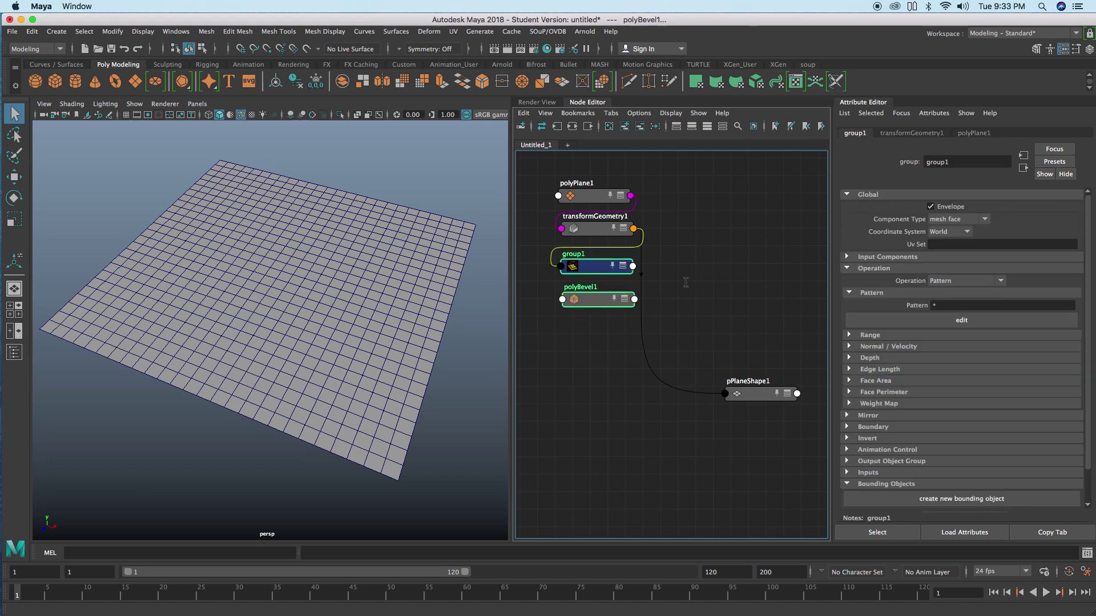
right_click_drag(715, 265, 818, 268)
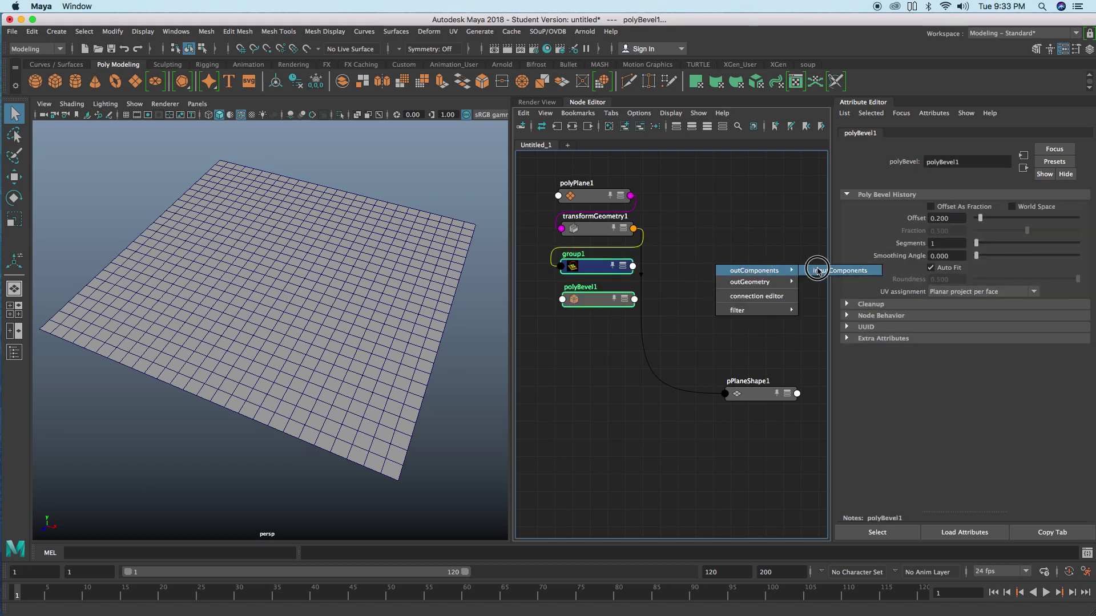
left_click(817, 271)
left_click(727, 255)
mouse_move(776, 270)
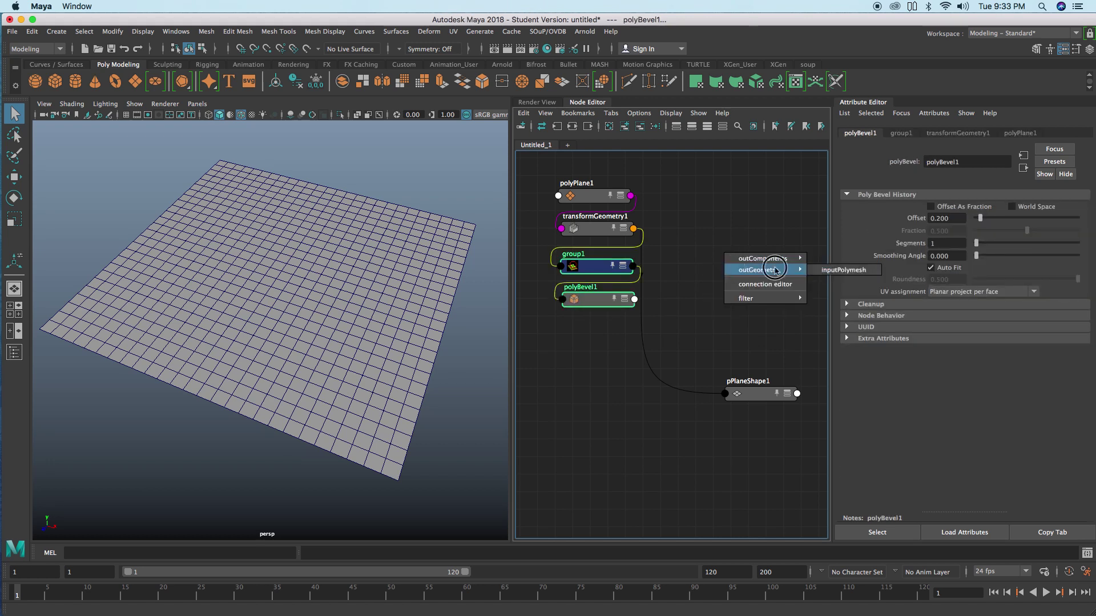
left_click(817, 269)
left_click(796, 267)
Connect polyBevel1's output to the mesh input of pPlaneShape1
left_click_drag(597, 299, 598, 305)
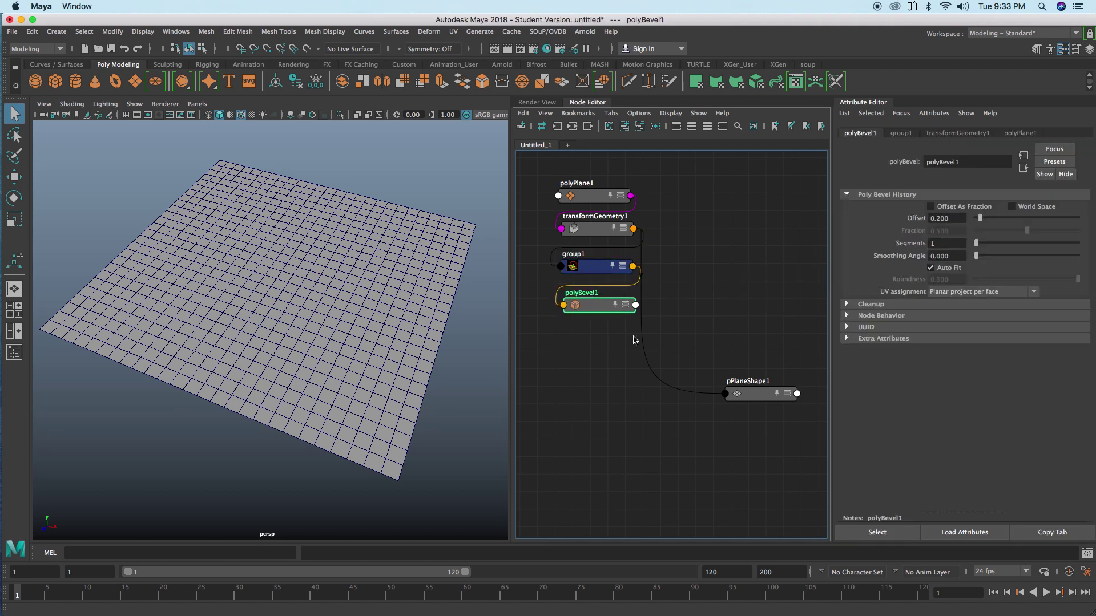
left_click(750, 394)
left_click(742, 321)
mouse_move(787, 325)
left_click(850, 327)
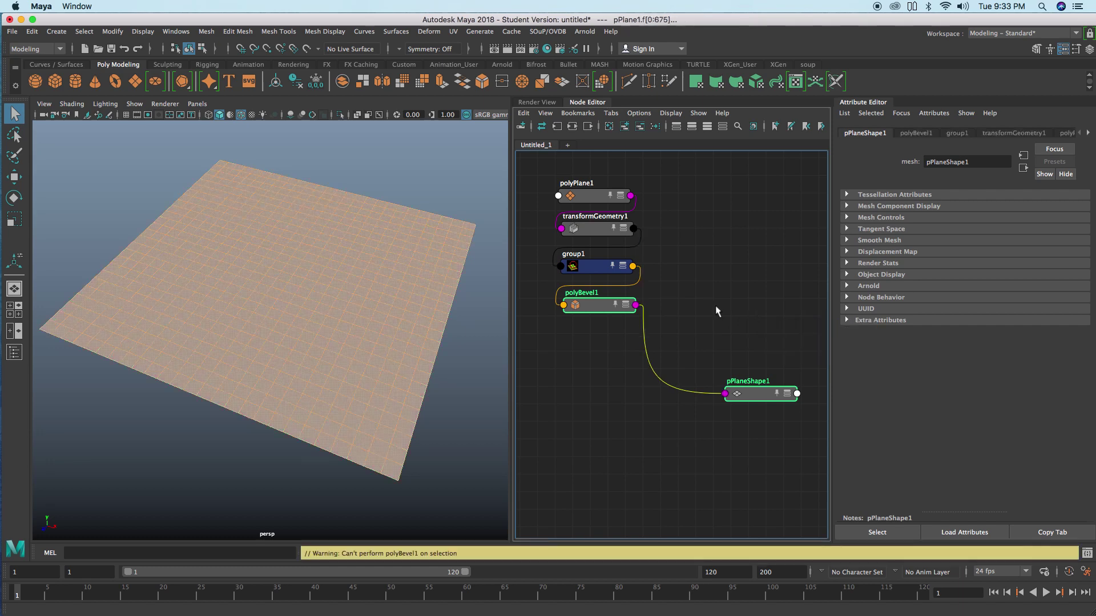
Change the group node's component type to mesh edge so the bevel acts on the plane's edges
left_click(627, 308)
left_click_drag(628, 308, 631, 318)
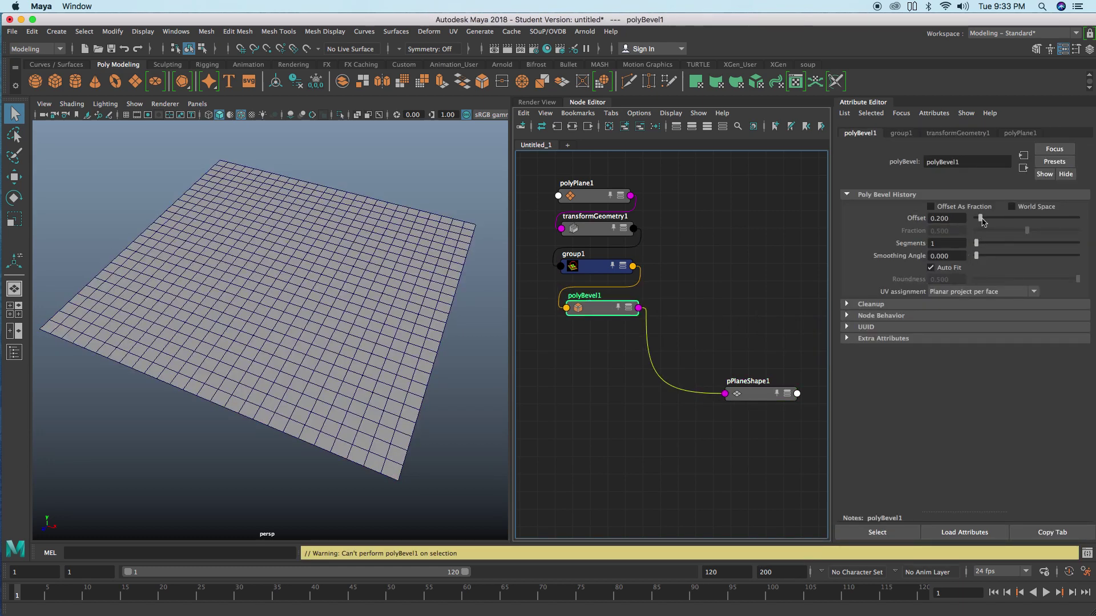
left_click(588, 268)
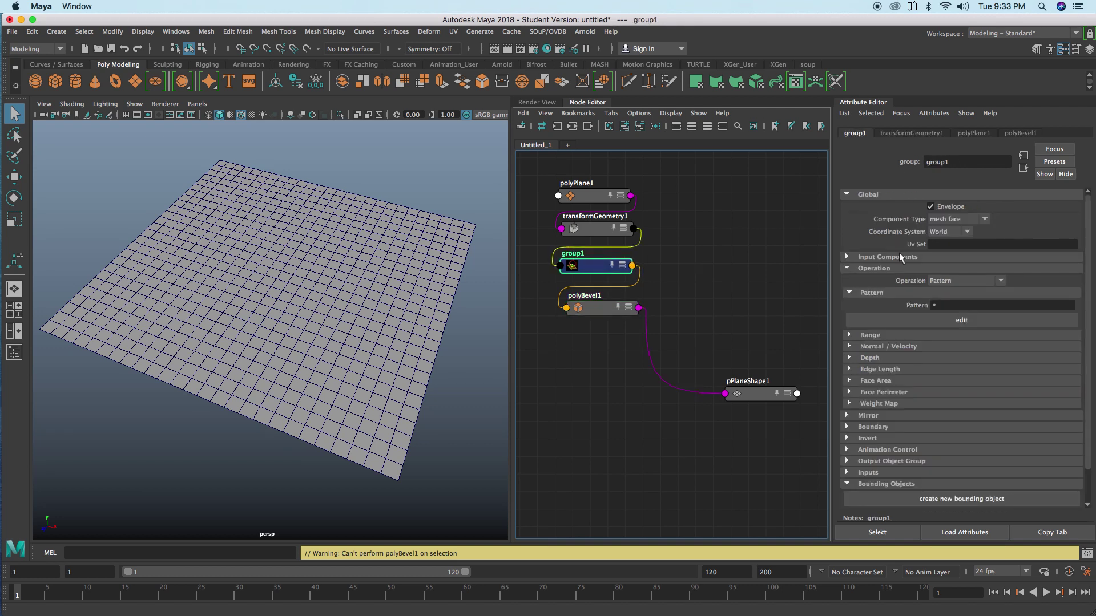
left_click(956, 221)
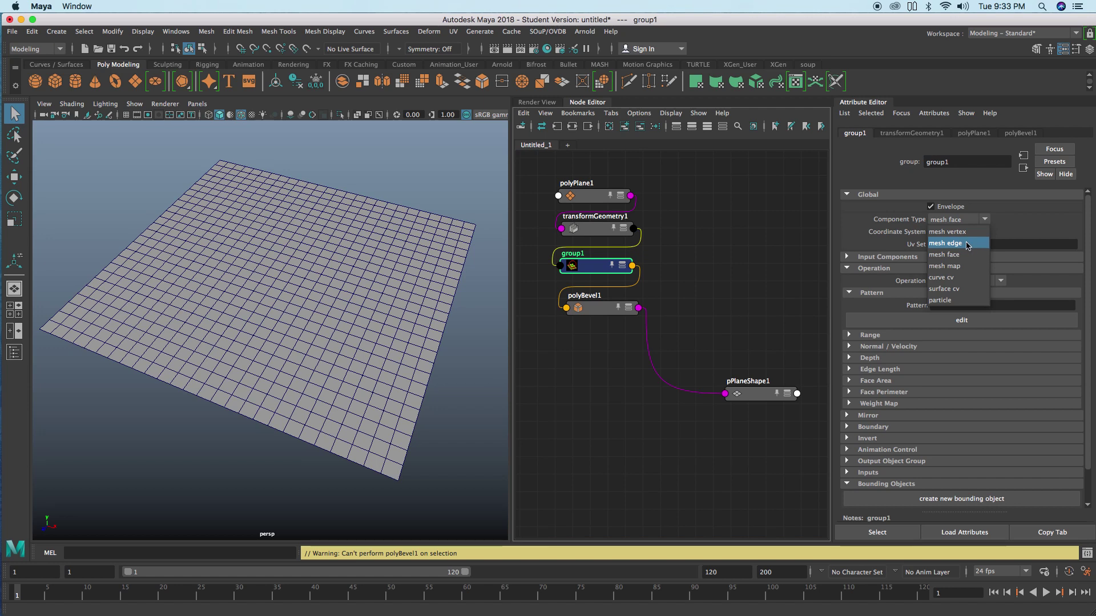
left_click(967, 244)
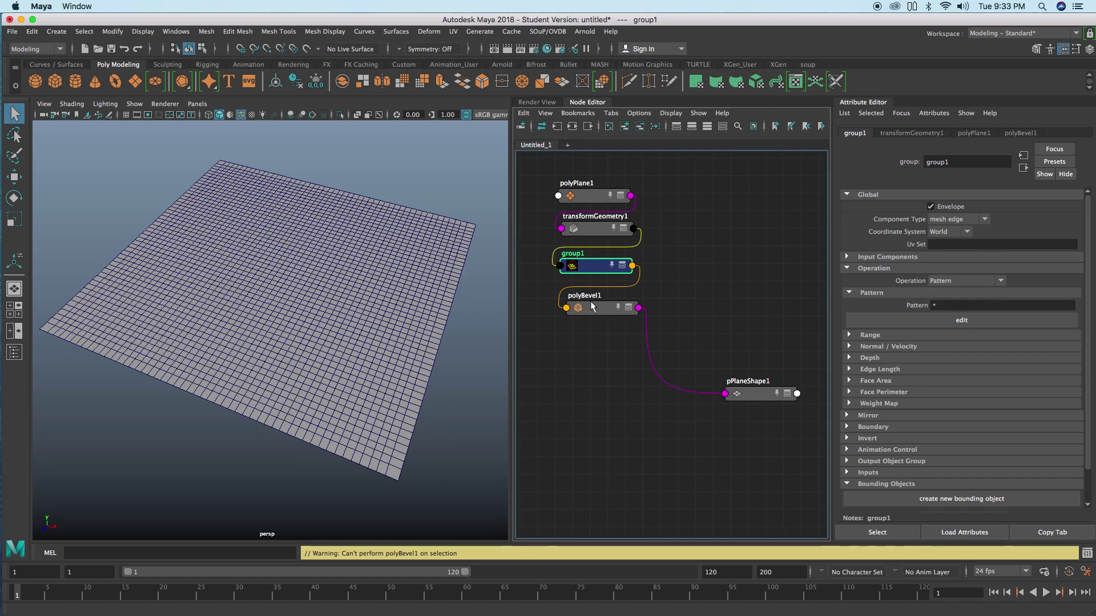
Switch polyBevel1 to offset as fraction in world space and set its fraction to about 0.193
left_click(596, 309)
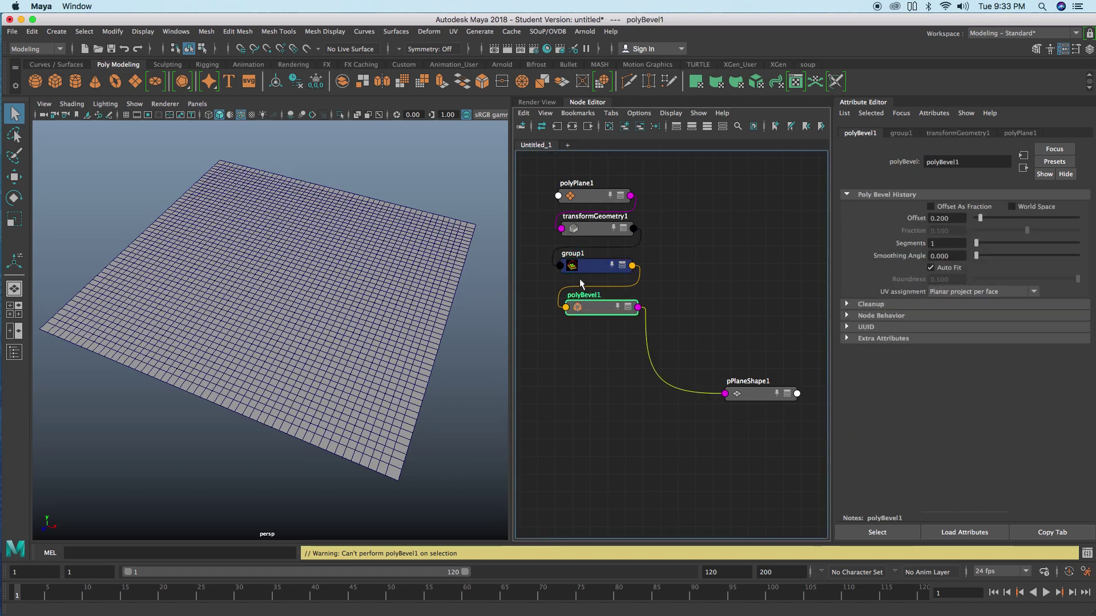
left_click_drag(980, 219, 989, 222)
left_click_drag(306, 362, 359, 363, "alt")
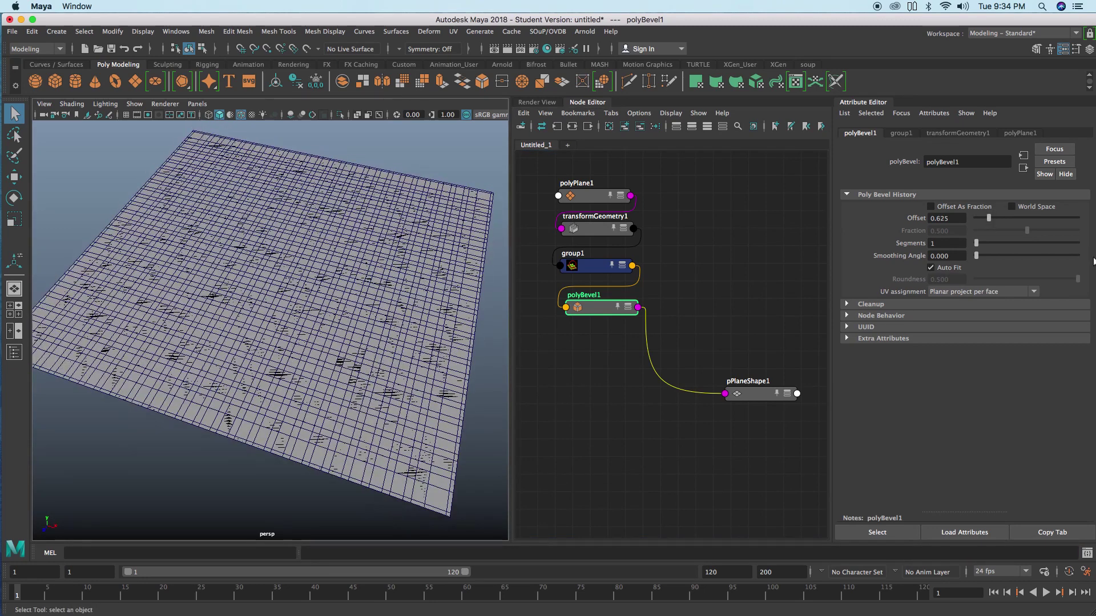
left_click(949, 207)
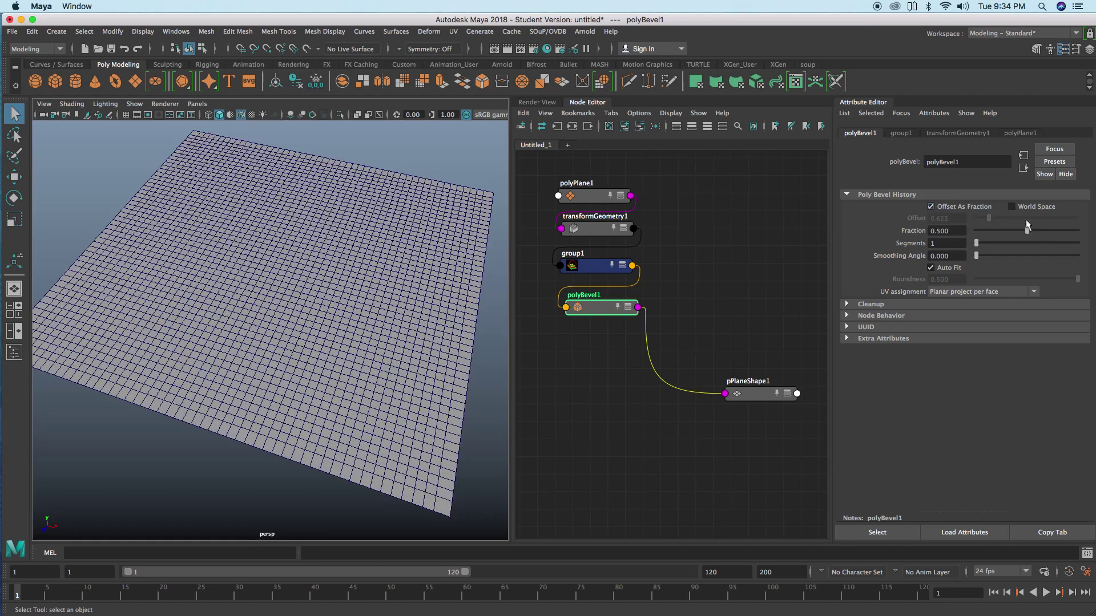
left_click_drag(1020, 231, 994, 235)
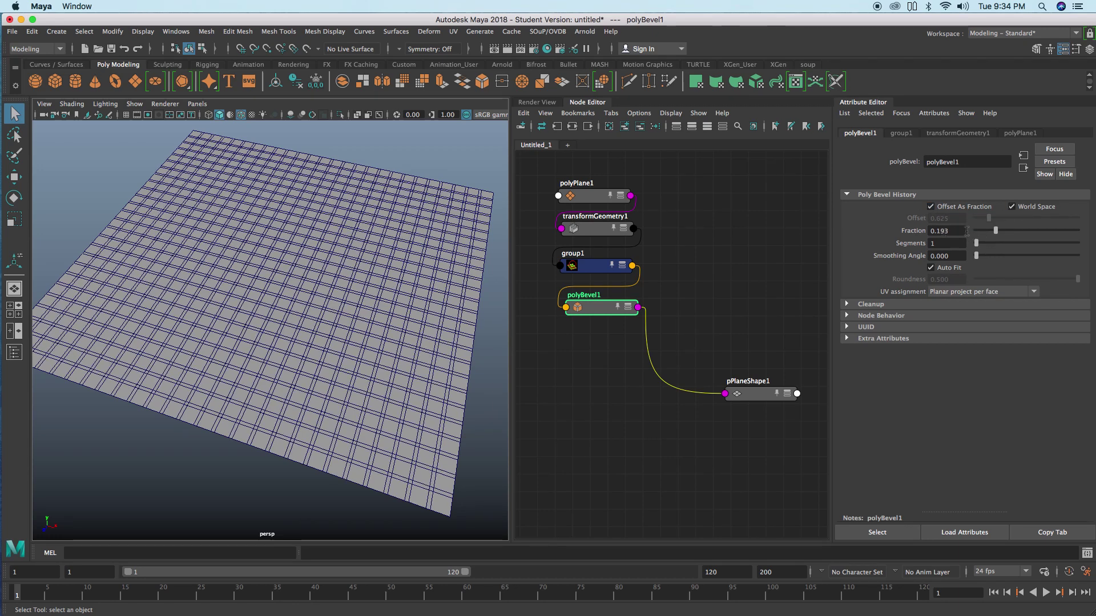
left_click_drag(428, 328, 387, 346, "alt")
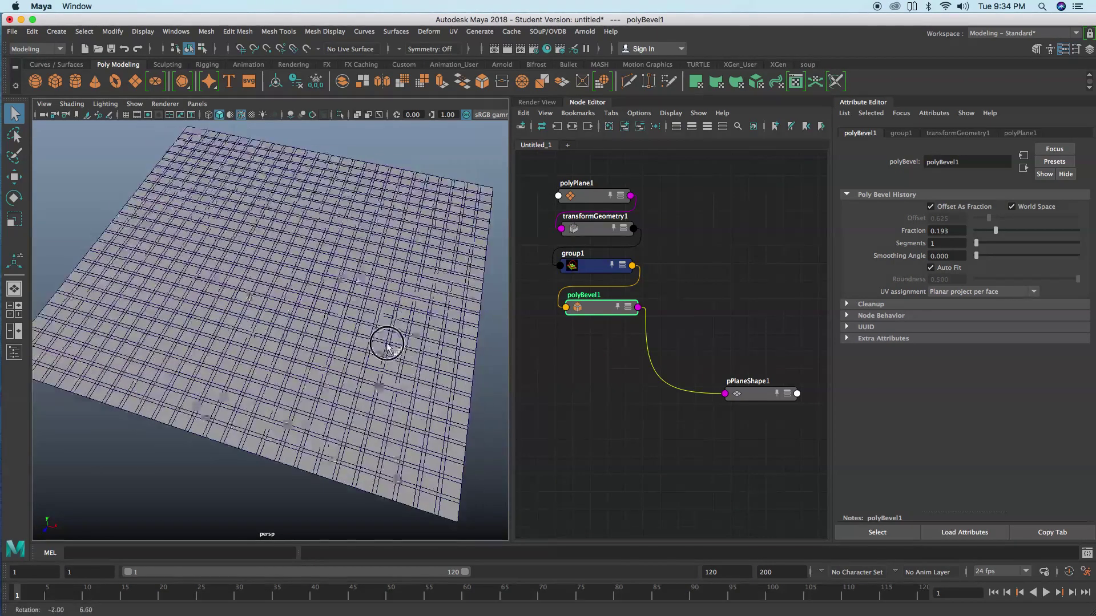
Set the operation of the group1 node to Range
left_click(591, 266)
left_click(951, 280)
left_click(927, 302)
left_click_drag(397, 435, 383, 385, "alt")
scroll(342, 320, "down", 3)
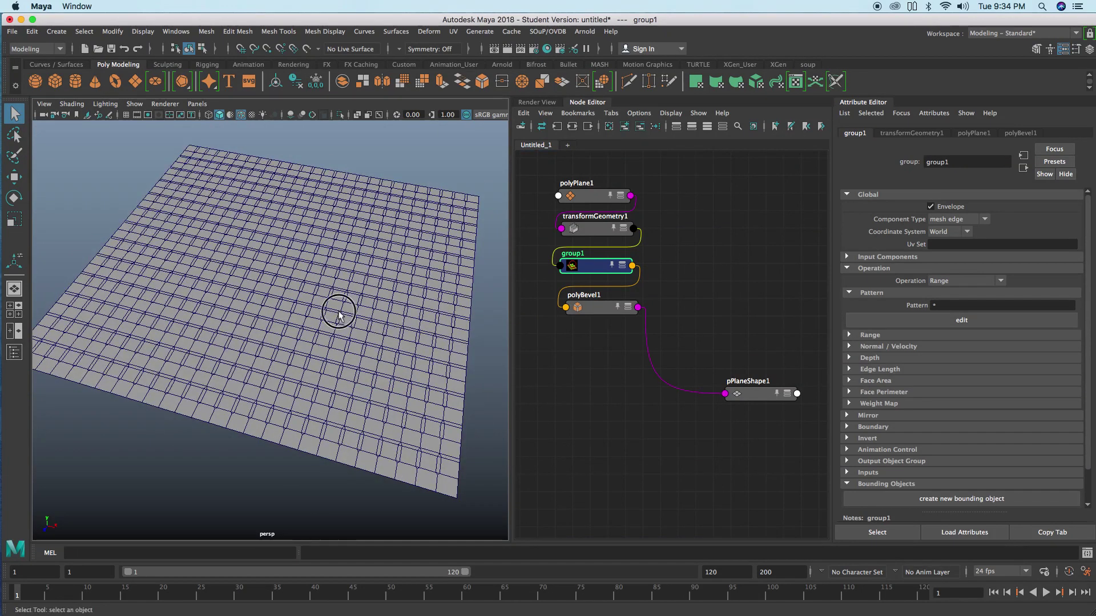
Set the second step value of group1's range to 5
left_click(850, 334)
left_click_drag(992, 360, 961, 360)
type("5")
key("Return")
key("Return")
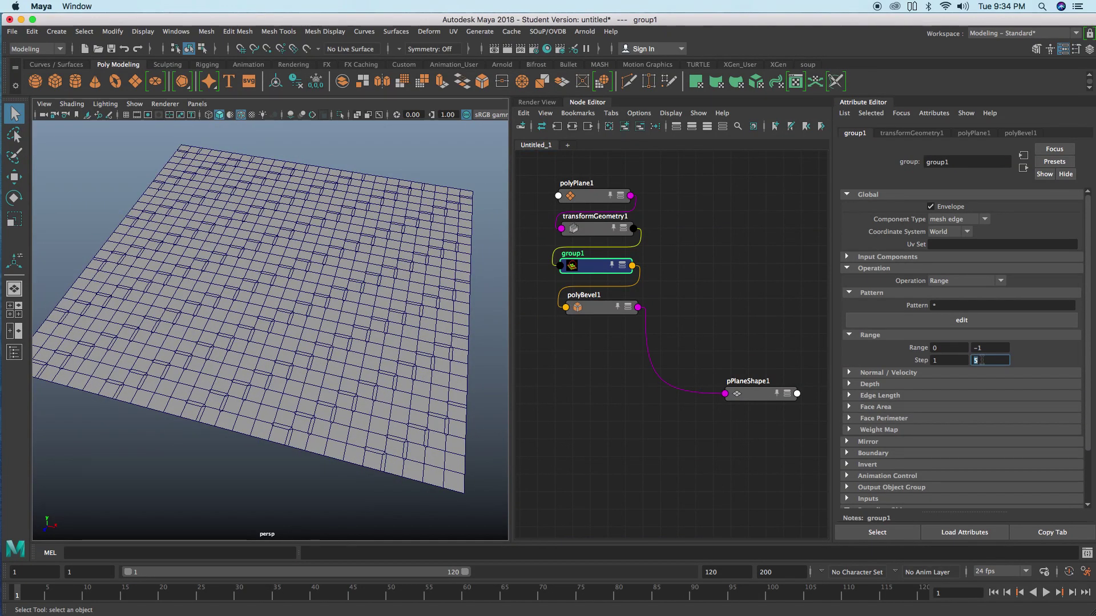
Create a new bounding object for group1, scale it up and move it over one edge of the plane
scroll(873, 351, "down", 3)
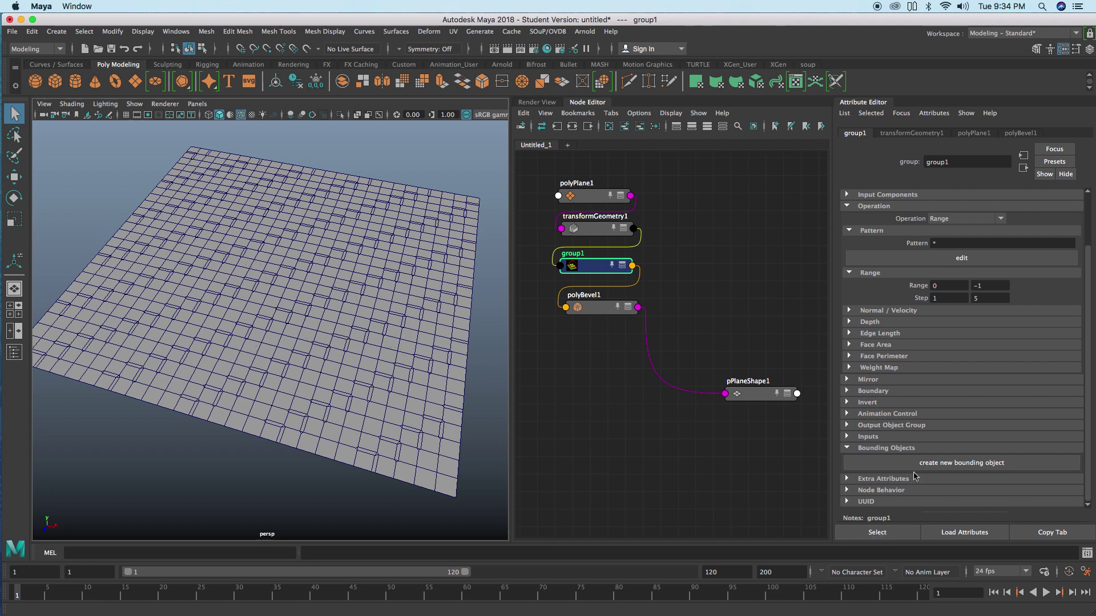
left_click(930, 462)
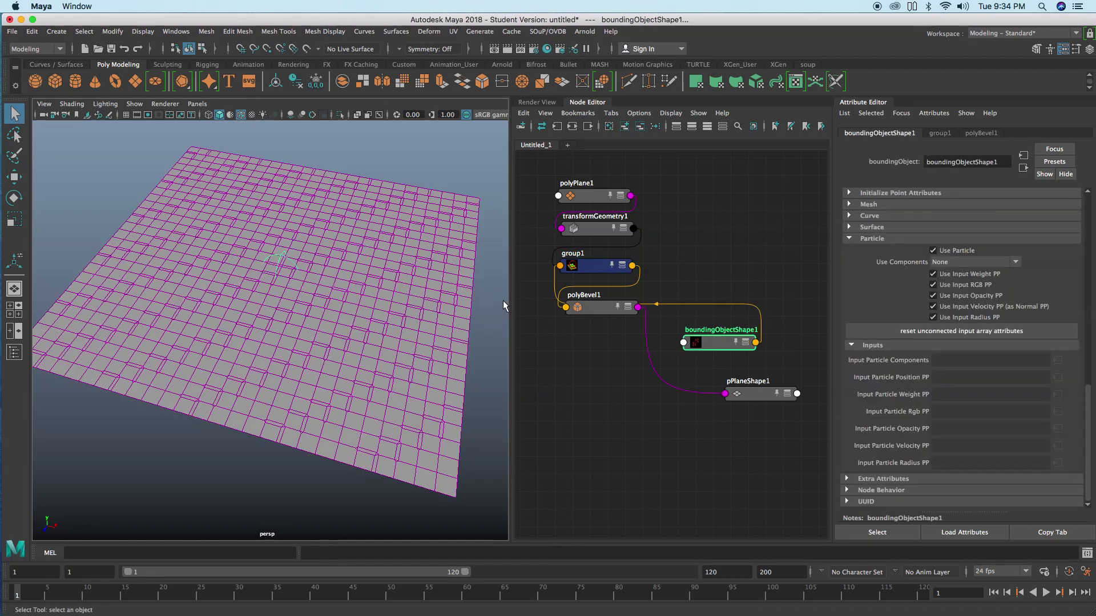
key("r")
middle_click_drag(315, 283, 253, 295)
key("w")
left_click_drag(253, 295, 374, 297, "alt")
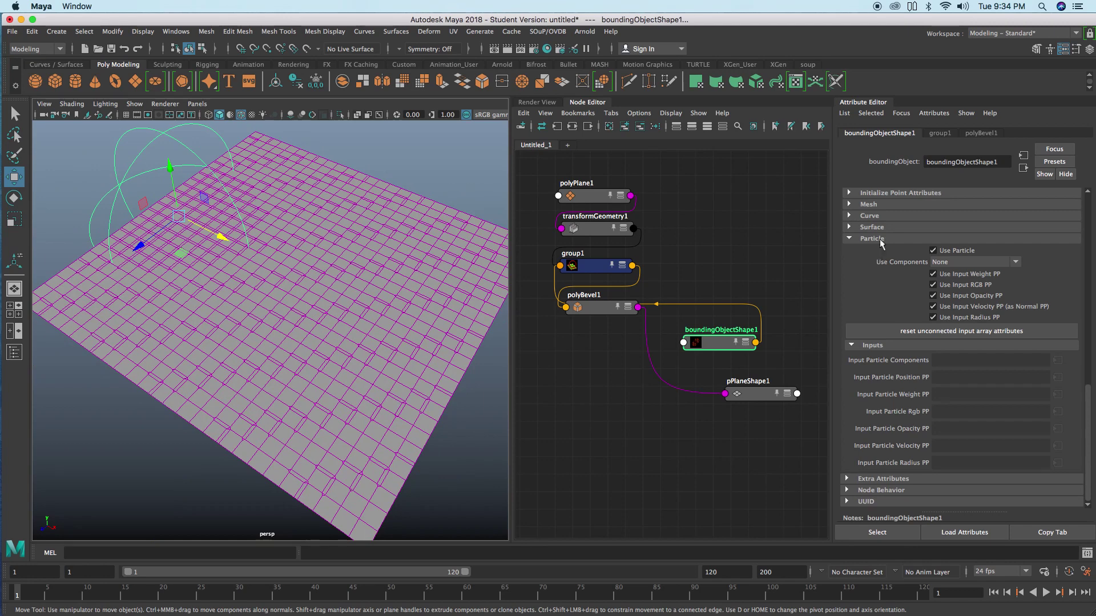
left_click(939, 133)
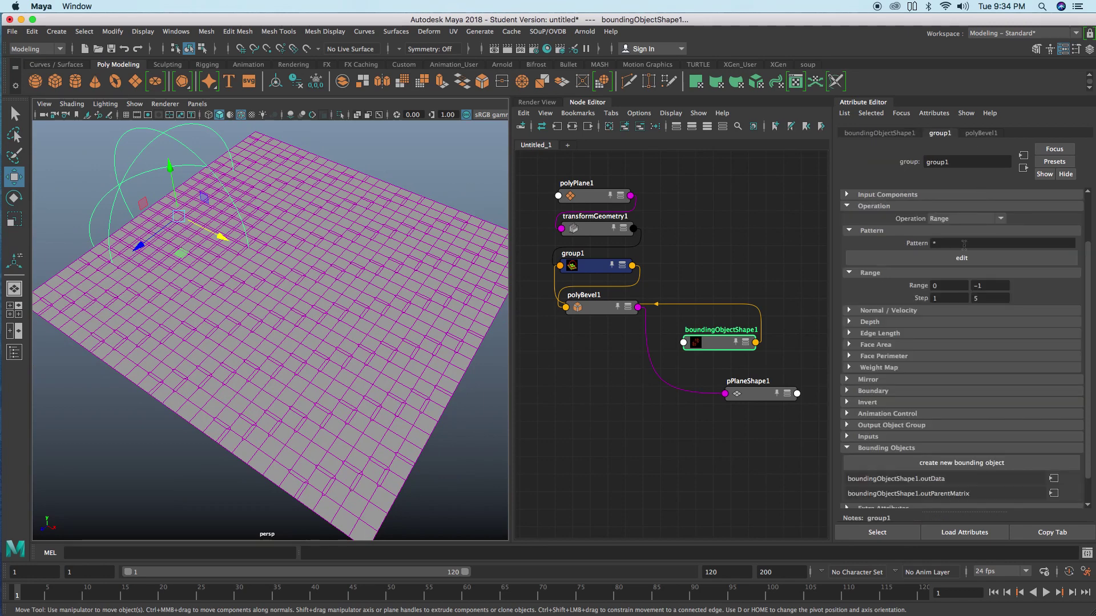
left_click_drag(220, 253, 246, 255, "alt")
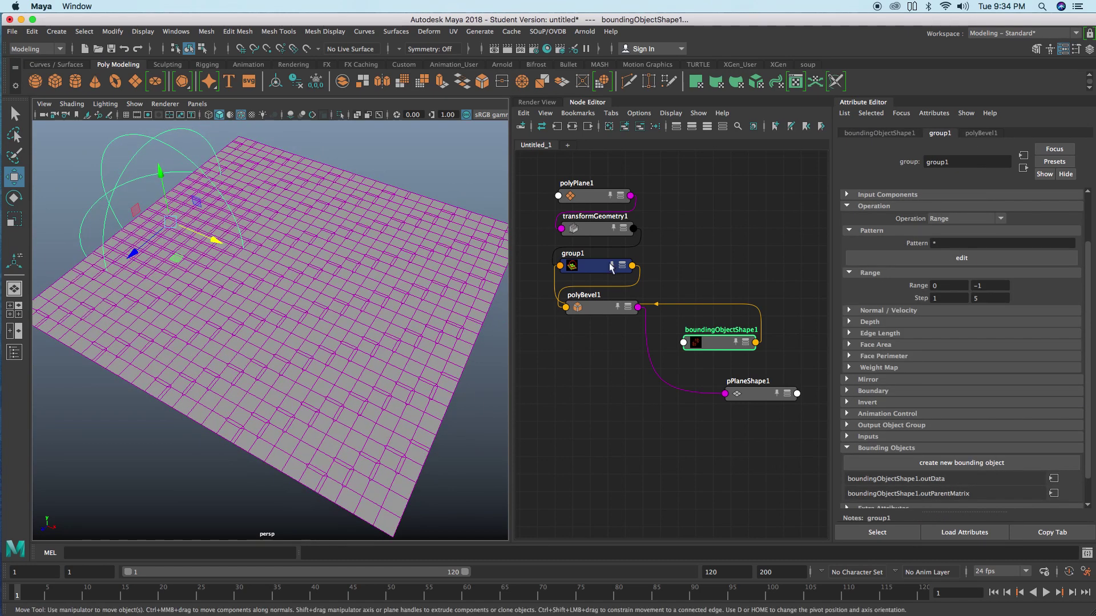
left_click(478, 401)
left_click_drag(479, 405, 381, 284, "alt")
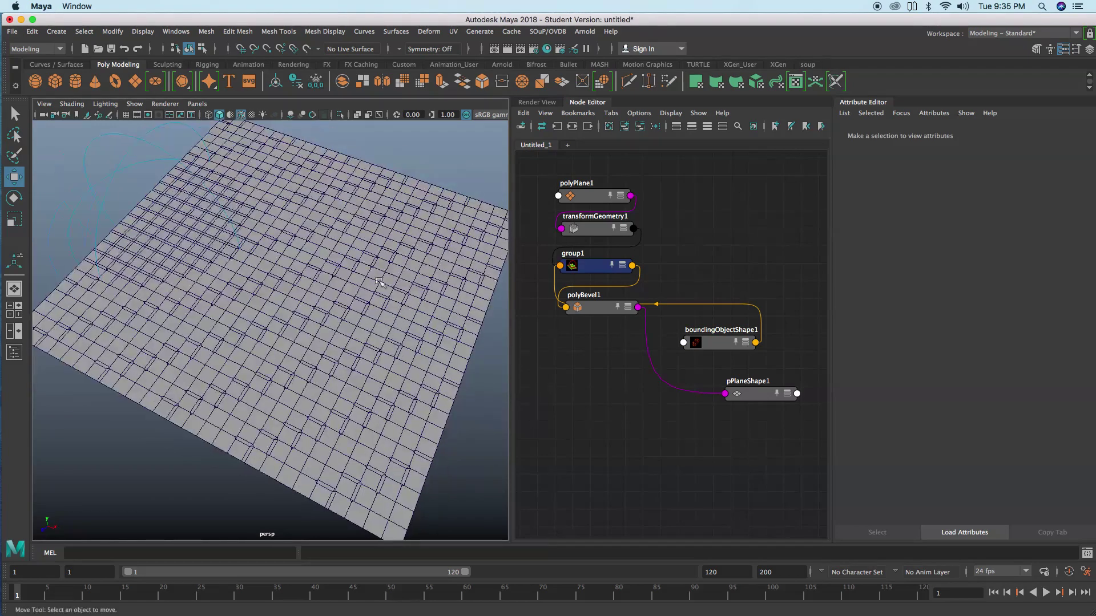
Change the operation of the group1 node back to Pattern
left_click(571, 264)
left_click(970, 218)
left_click(959, 218)
left_click_drag(393, 302, 417, 305, "alt")
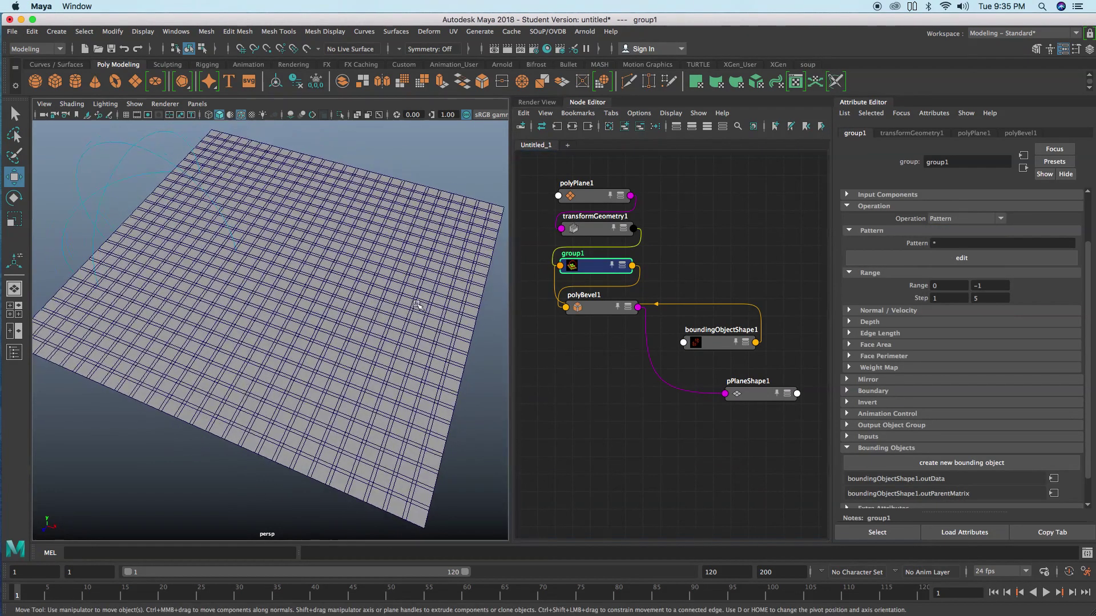
Clear group1's pattern so only the edges inside the bounding object are beveled
left_click_drag(945, 243, 912, 243)
key("BackSpace")
key("Return")
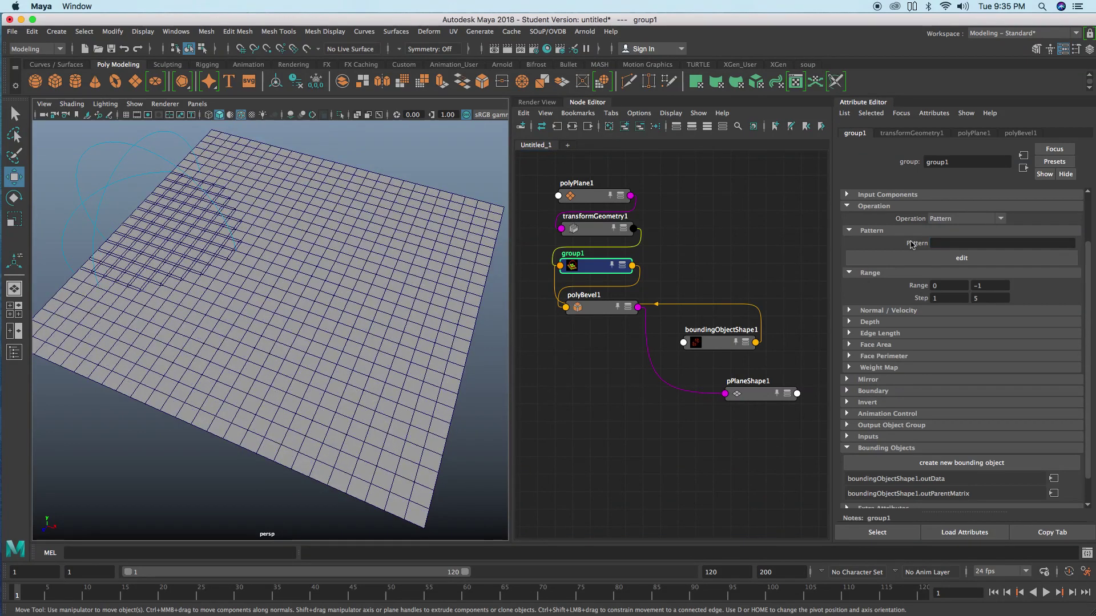
left_click_drag(404, 255, 195, 201, "alt")
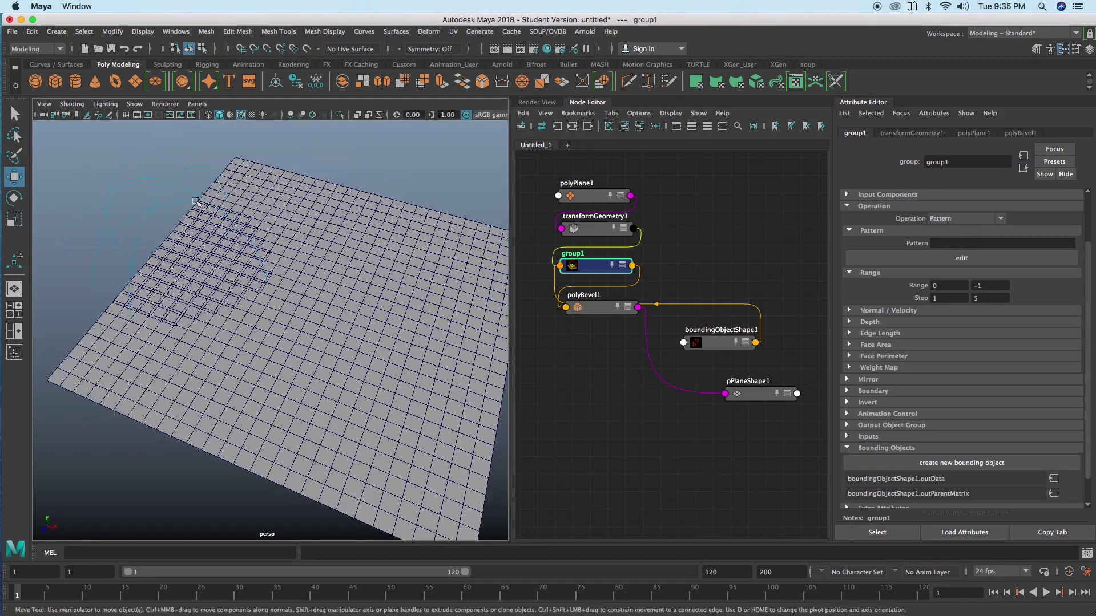
Move the bounding object around over the plane to test the bevel region, and delete it
left_click(171, 197)
left_click_drag(225, 272, 425, 344)
middle_click_drag(425, 343, 228, 215)
left_click_drag(228, 215, 230, 261, "alt")
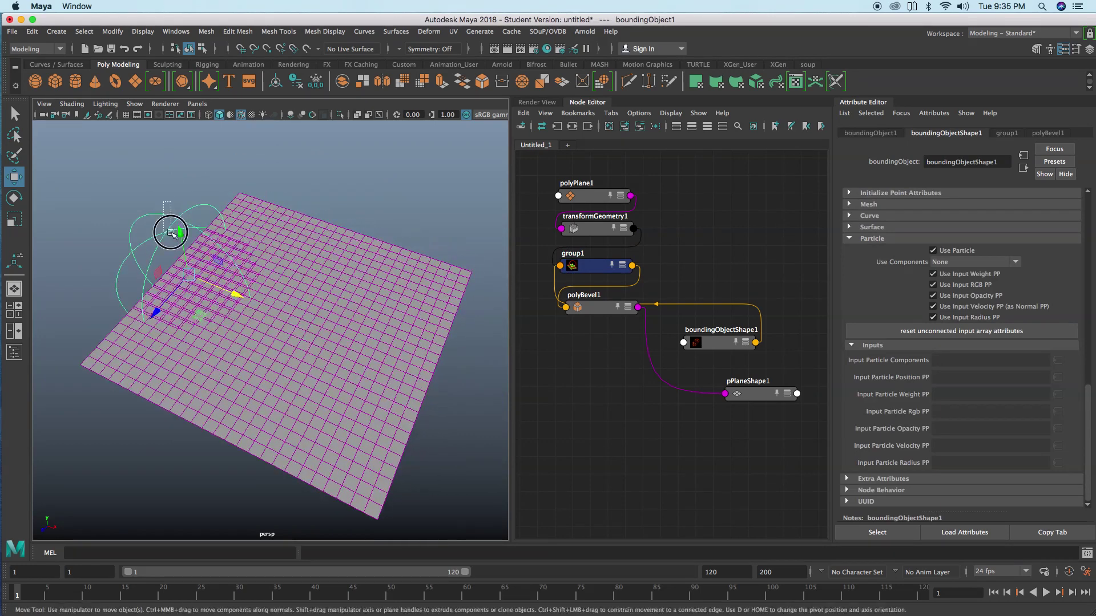
key("Delete")
Set group1's pattern to * so that all edges of the plane are beveled
left_click(595, 266)
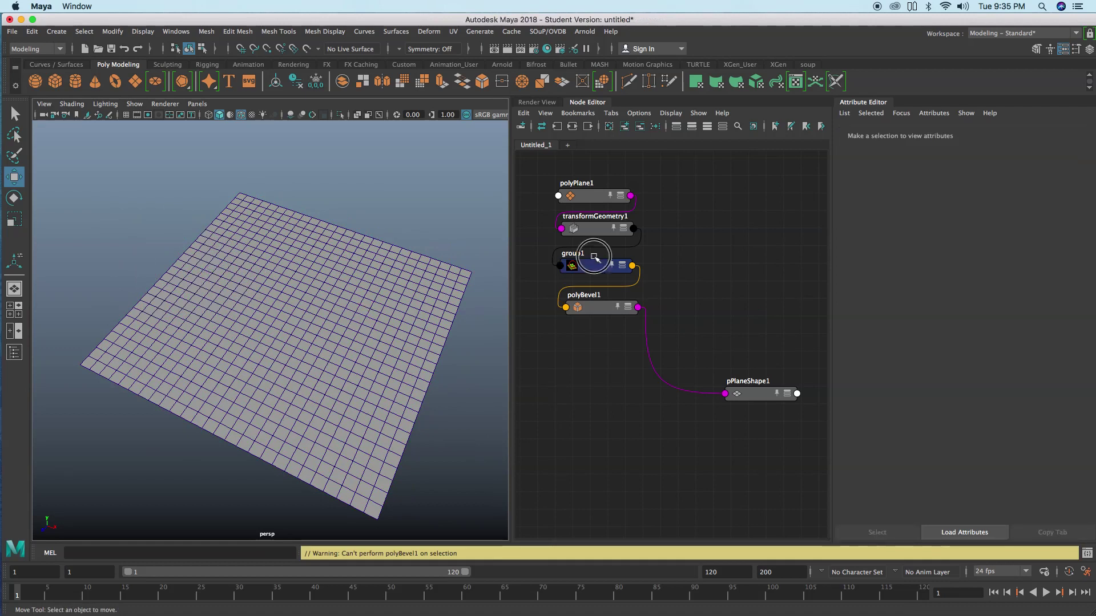
left_click(954, 242)
type("*")
key("Return")
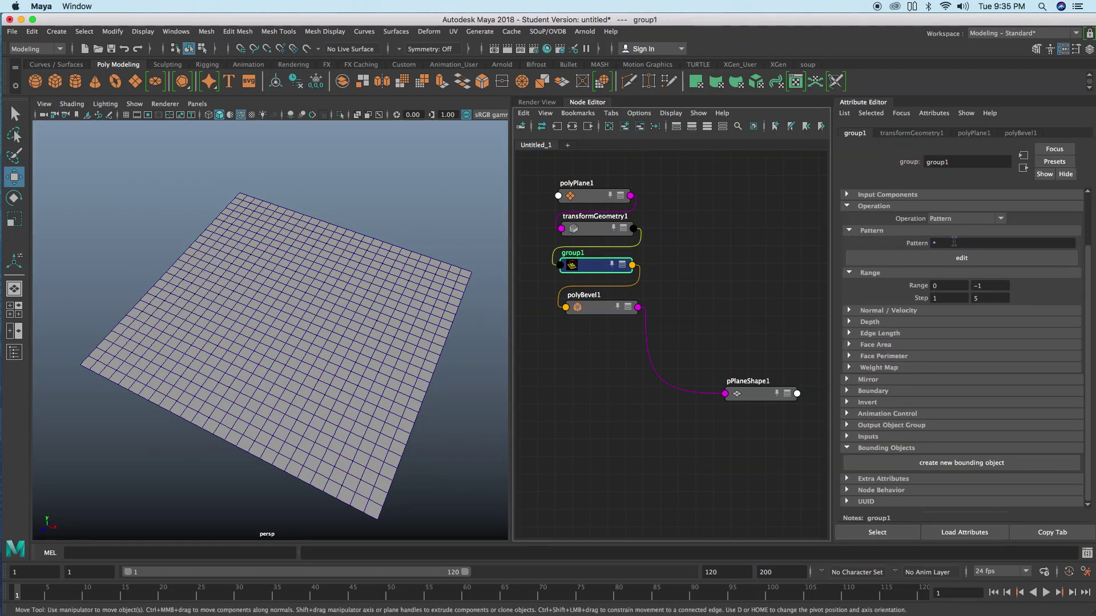
left_click_drag(309, 376, 323, 354, "alt")
mouse_move(323, 355)
middle_mouse_down("alt")
mouse_move(324, 342)
mouse_move(323, 352)
middle_mouse_up("alt")
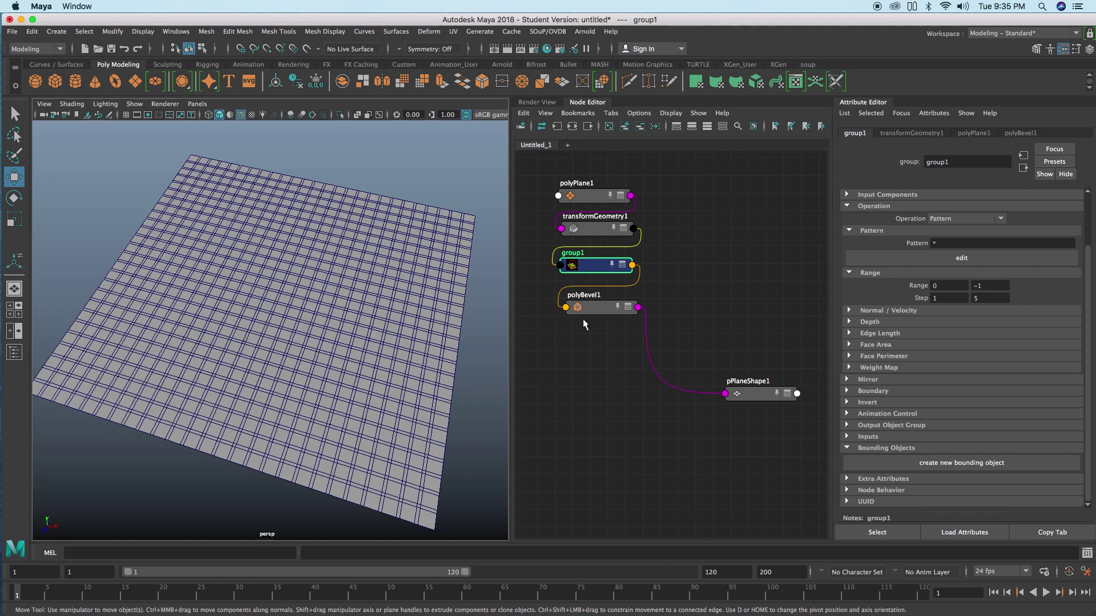
Select polyBevel1 and examine the large faces, narrow strips and small corner faces of the beveled grid up close
left_click_drag(595, 310, 594, 307)
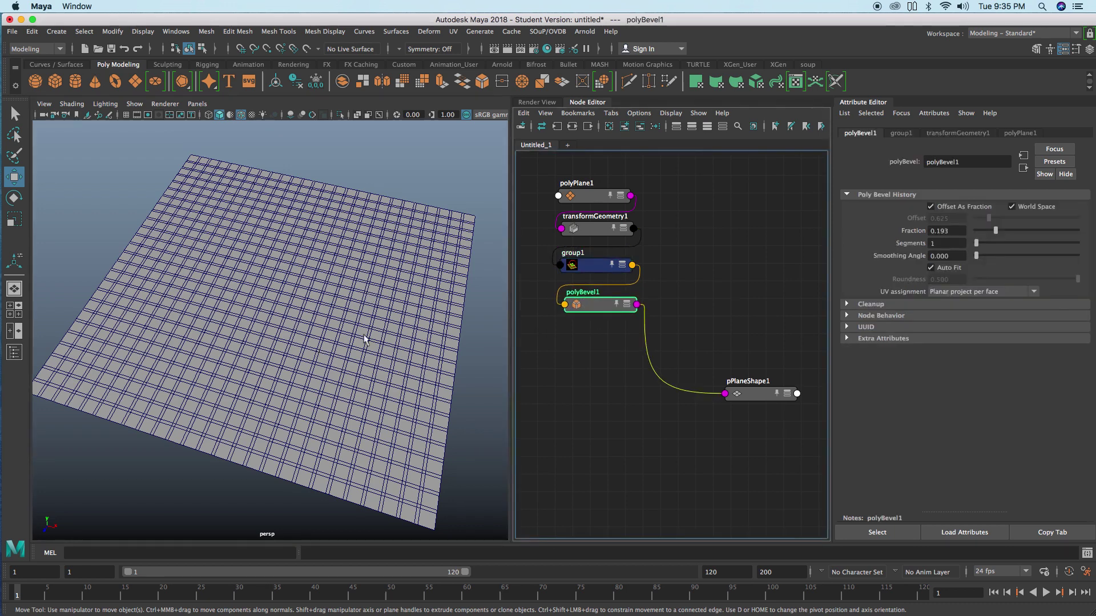
right_click_drag(276, 341, 360, 338, "alt")
middle_click_drag(359, 338, 303, 316, "alt")
right_click_drag(303, 315, 274, 308, "alt")
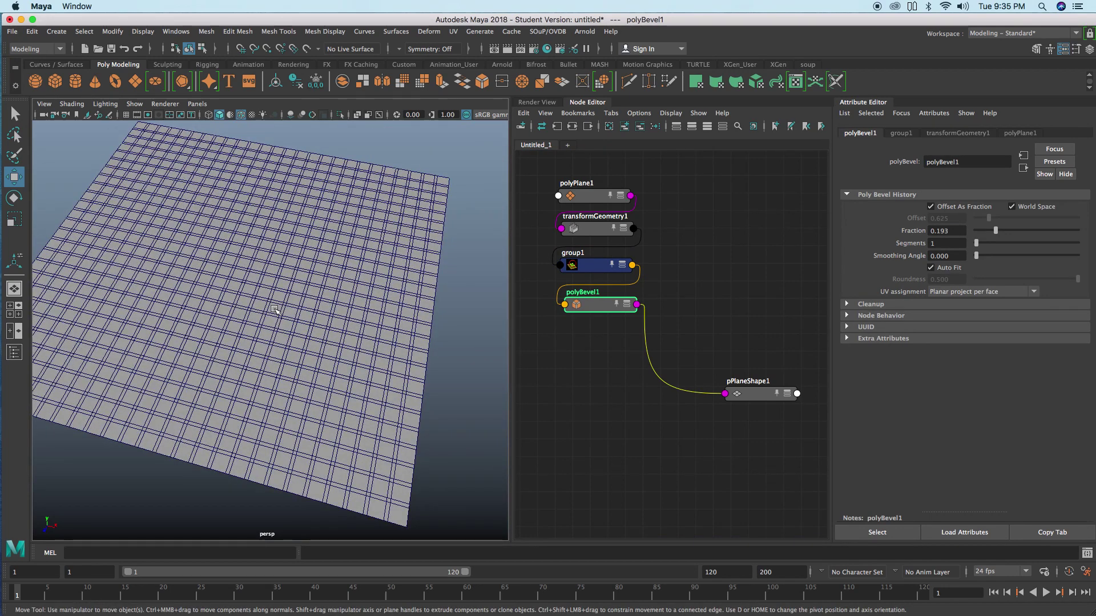
left_click_drag(300, 328, 322, 333, "alt")
right_click_drag(342, 338, 450, 344, "alt")
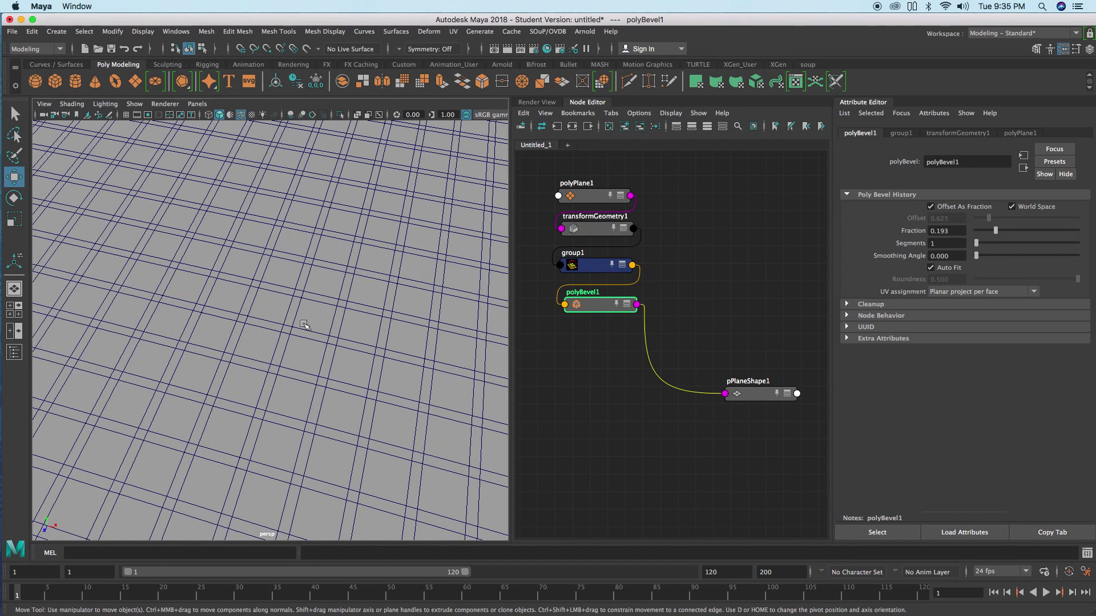
middle_click_drag(311, 315, 297, 313, "alt")
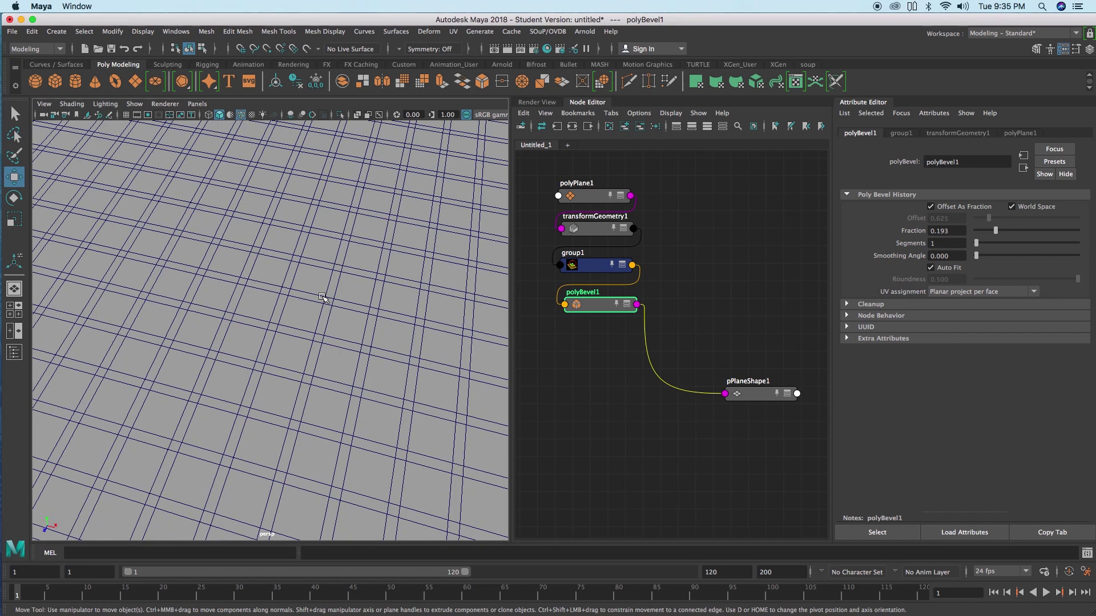
left_click(351, 312)
scroll(351, 316, "down", 10)
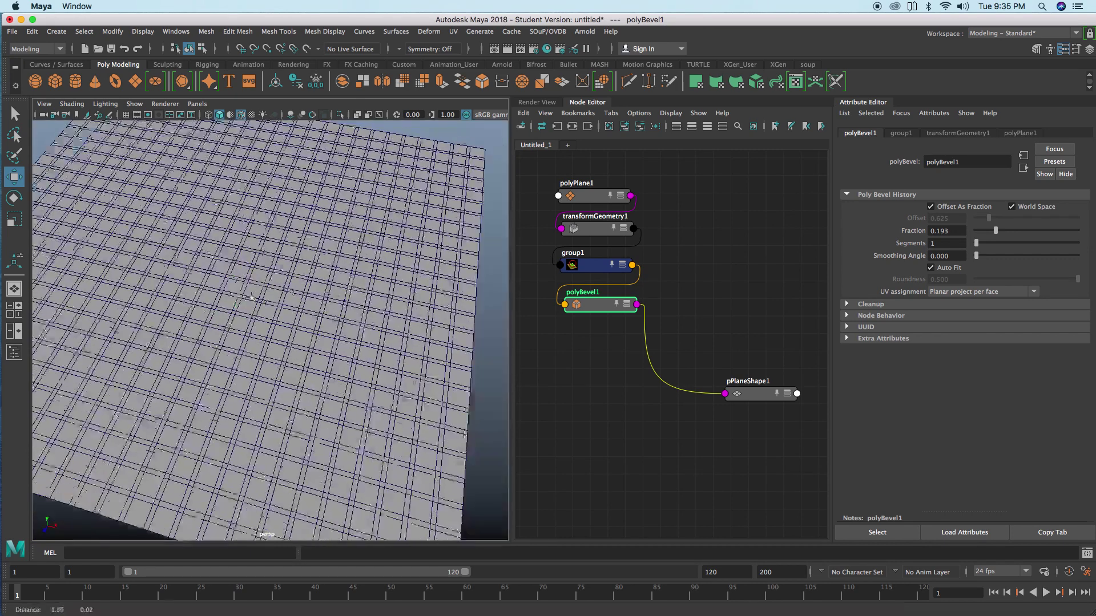
middle_click_drag(310, 294, 304, 294, "alt")
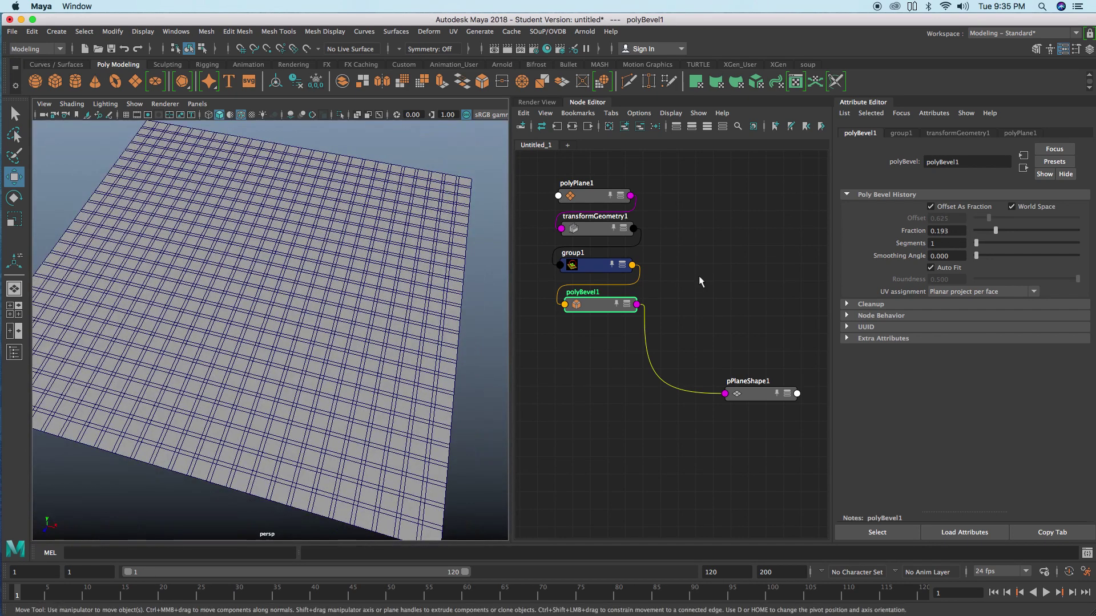
Add two more group nodes to the graph, one above the other beside the existing chain
left_click(709, 249)
key("Tab")
type("group")
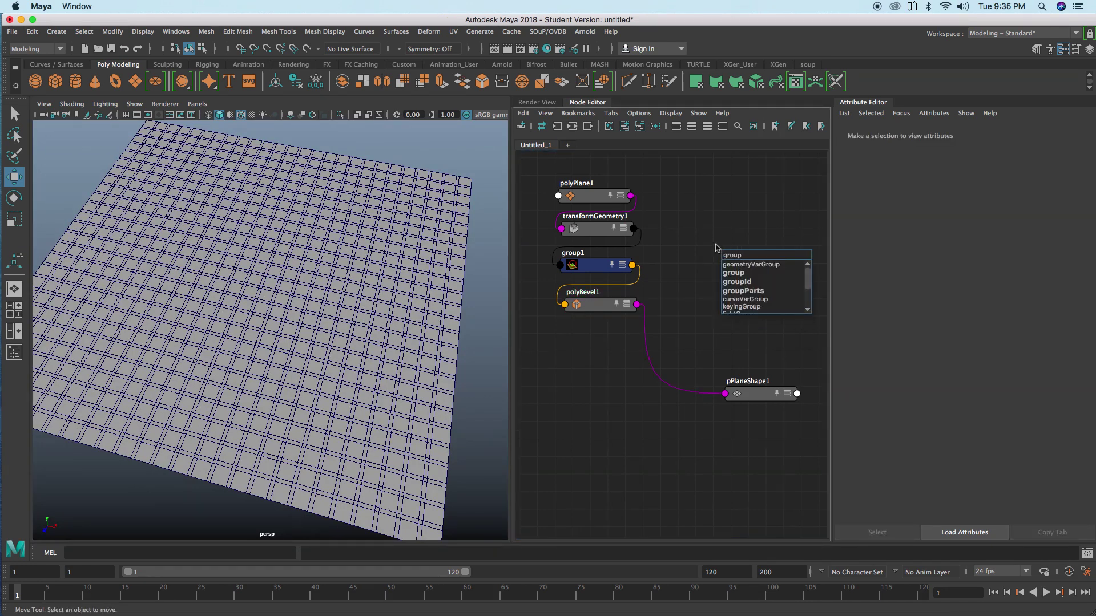
left_click(740, 273)
left_click(734, 288)
key("Tab")
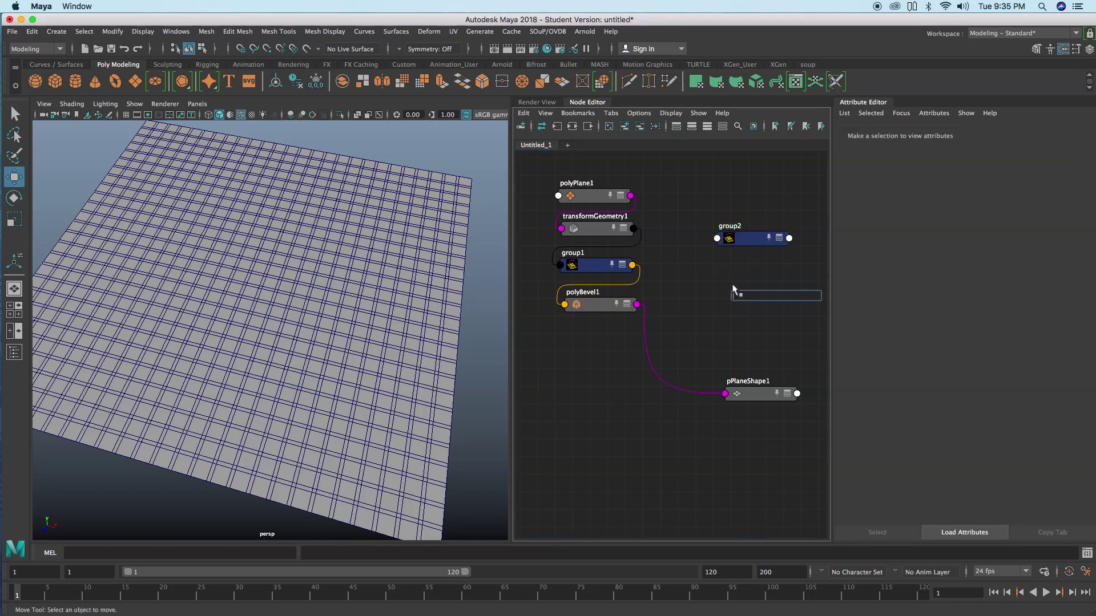
type("group")
left_click(742, 314)
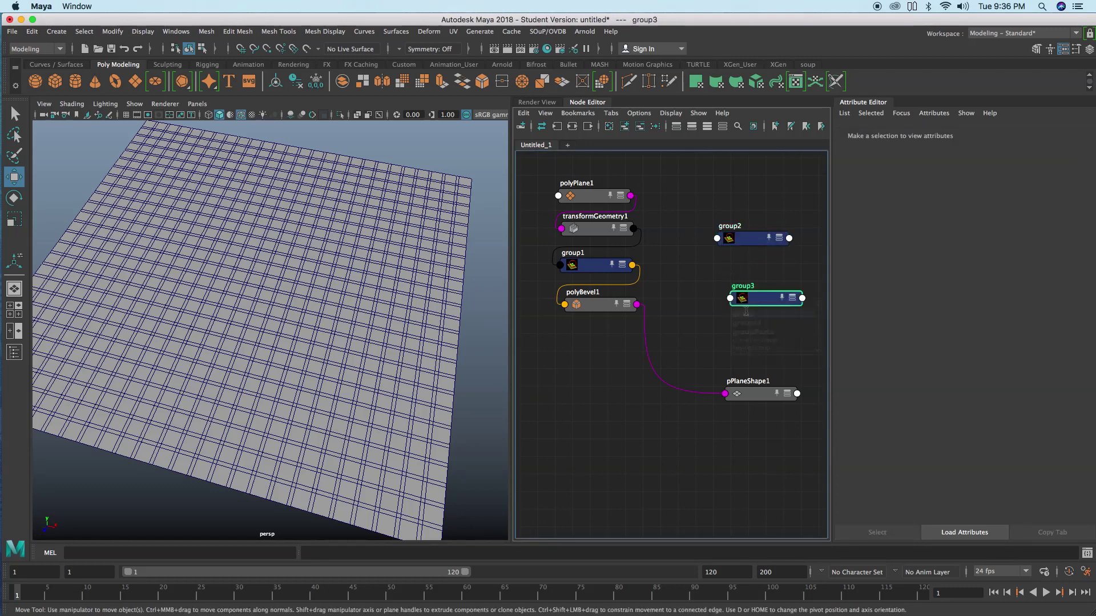
Arrange the two new group nodes in a column between the node chain and the graph's edge
left_click_drag(751, 240, 725, 243)
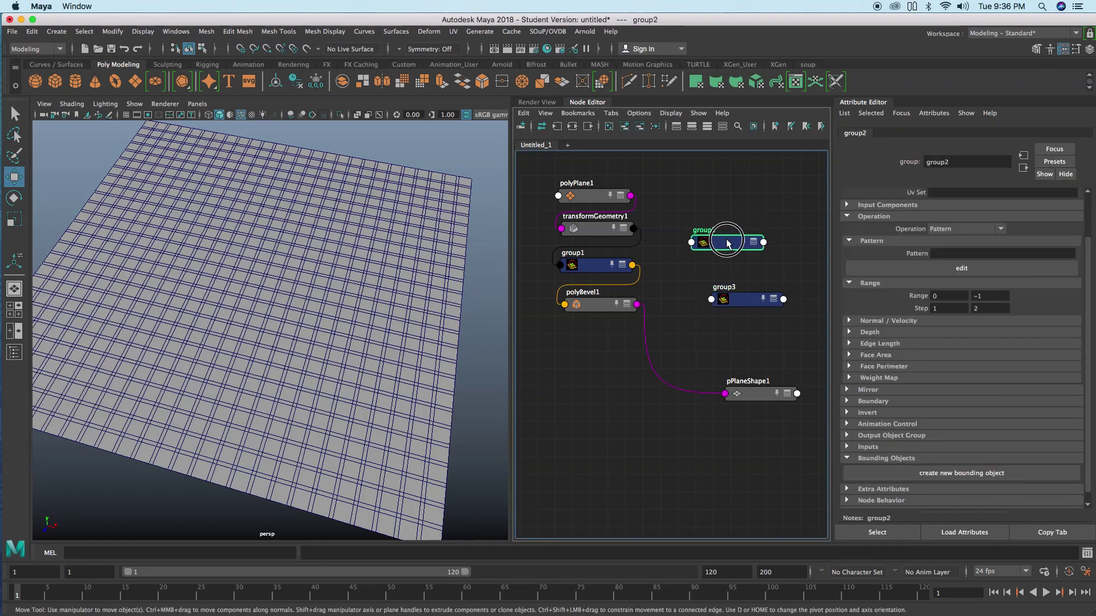
left_click_drag(741, 299, 726, 299)
left_click_drag(721, 246, 733, 255)
left_click_drag(731, 293, 735, 293)
Connect transformGeometry1's outputGeometry to the inGeometry of group2 and shift group2 slightly
left_click(606, 232)
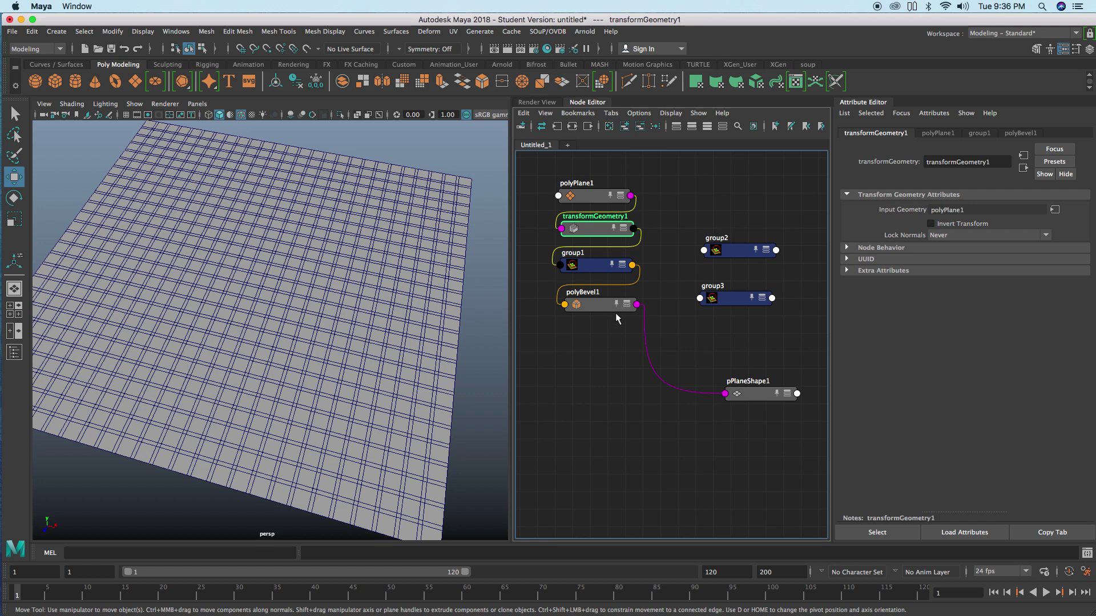
left_click(744, 252)
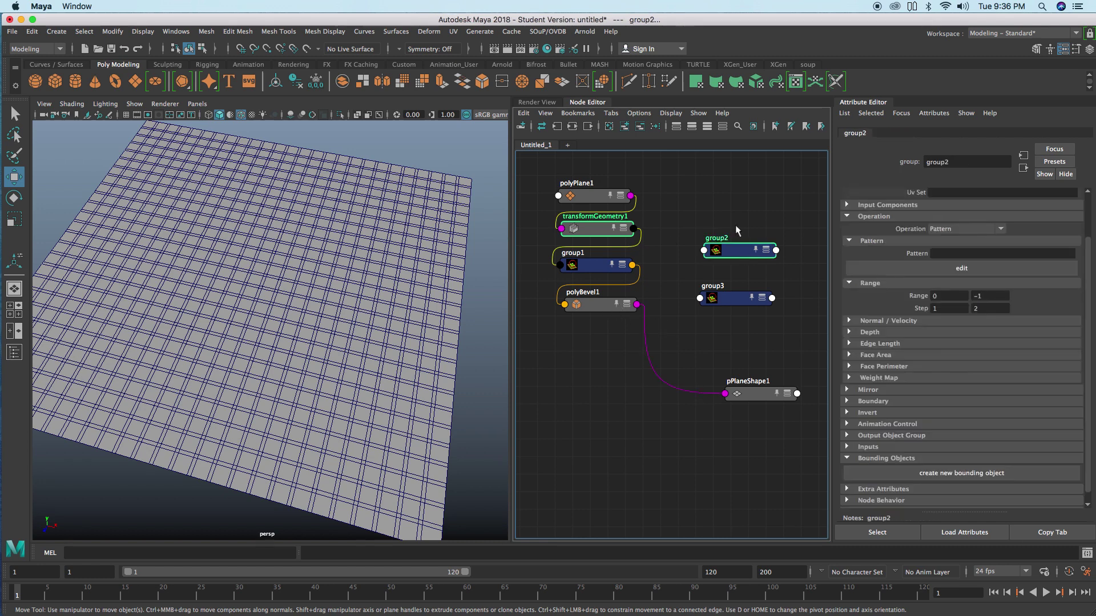
right_click(742, 209)
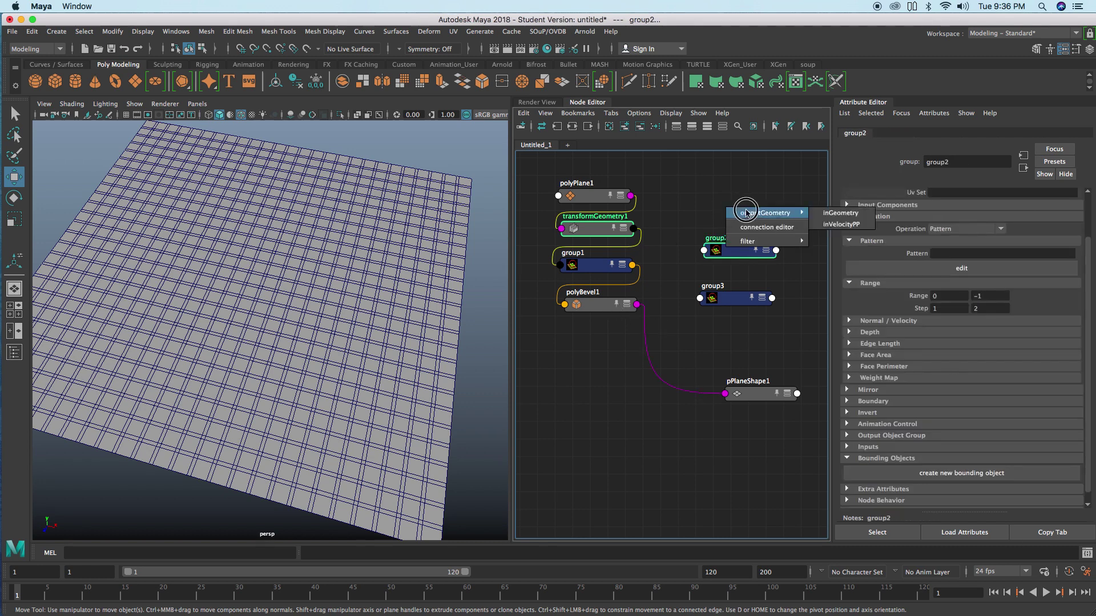
left_click(840, 213)
left_click(768, 204)
left_click_drag(746, 252, 735, 257)
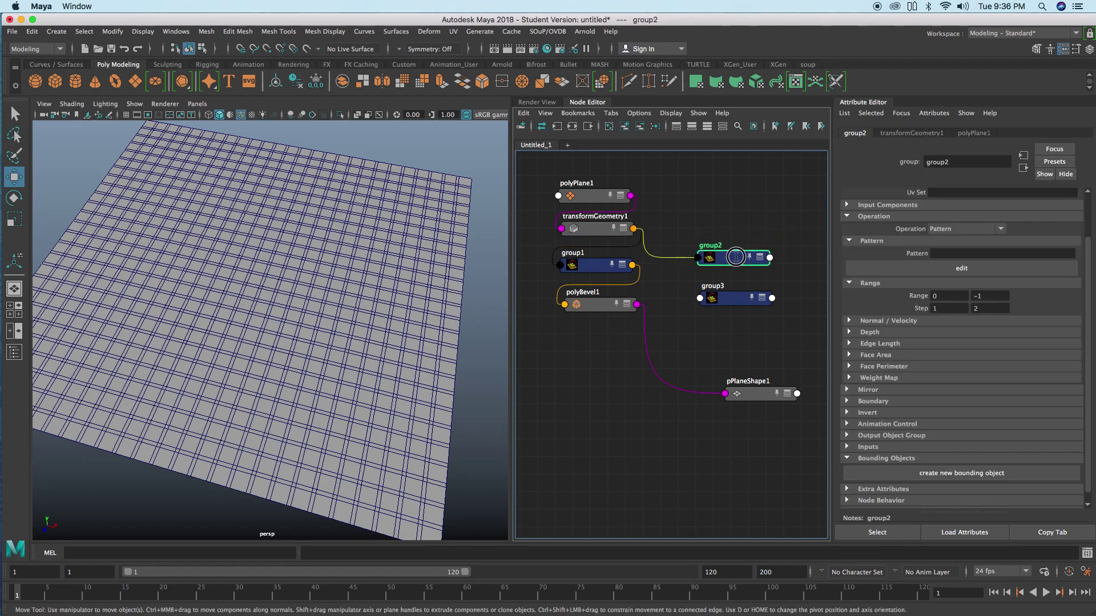
Set group2's component type to mesh face and its pattern to *
scroll(917, 276, "up", 2)
left_click(983, 222)
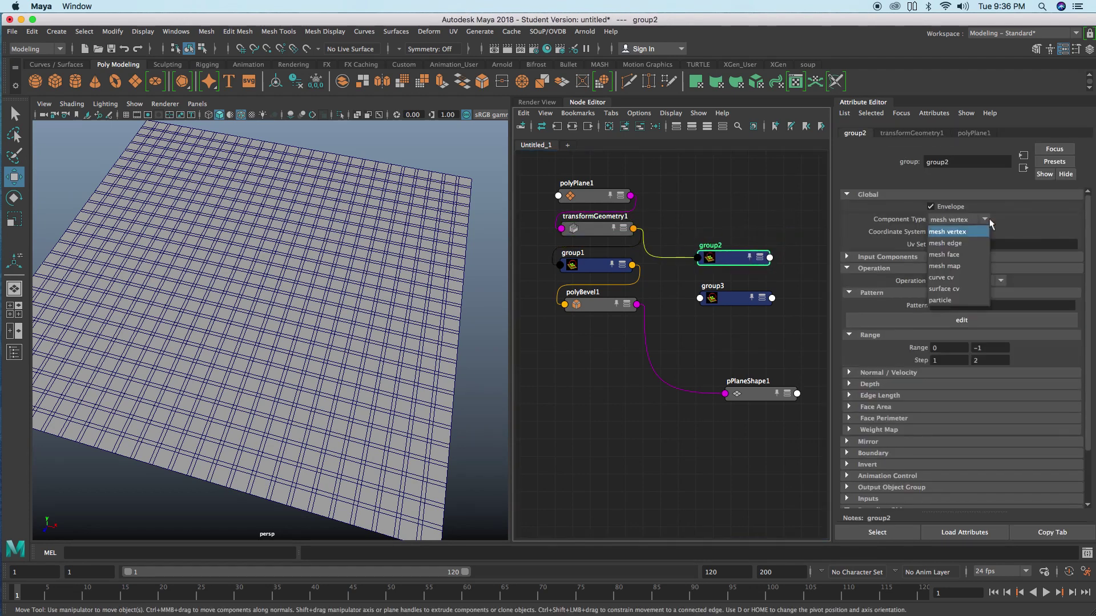
left_click(960, 255)
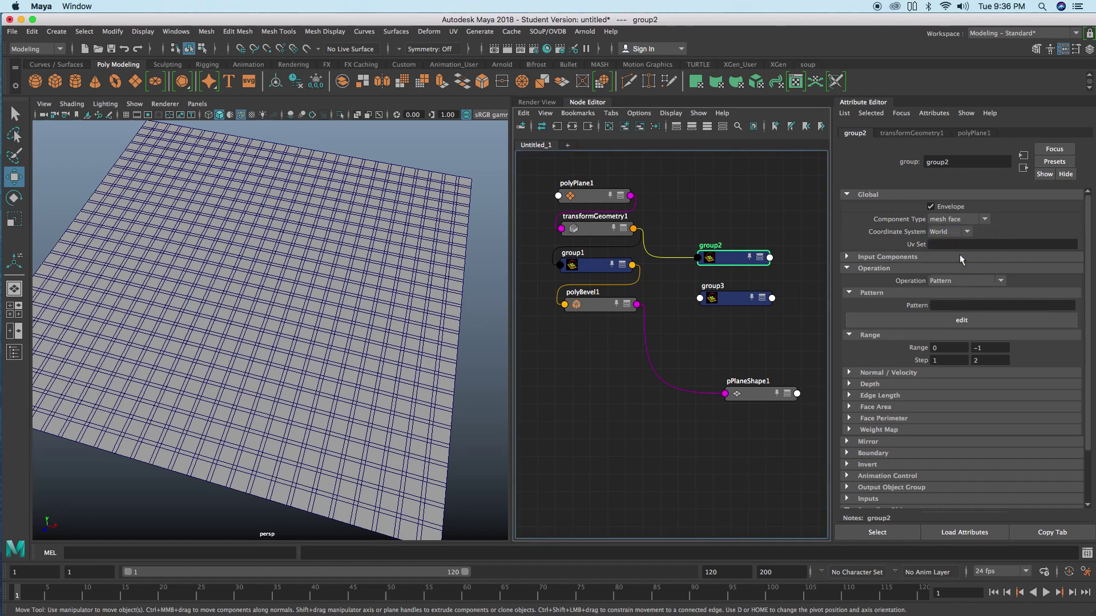
left_click(947, 304)
key("Return")
Connect polyBevel1's output to the inGeometry of group3
left_click_drag(729, 298, 729, 302)
left_click(614, 305, "shift")
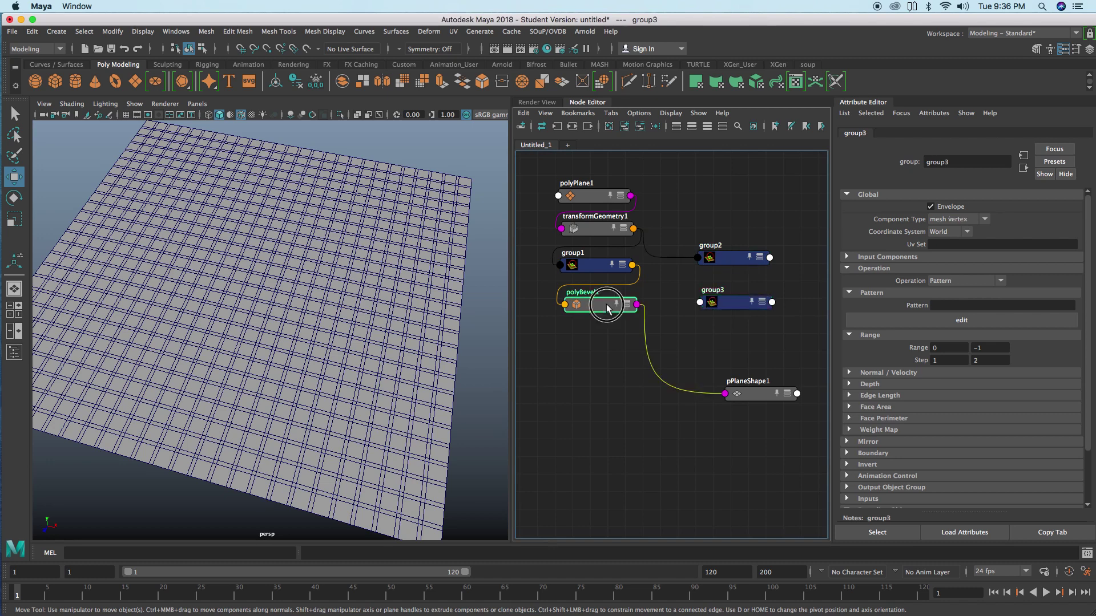
right_click(723, 337)
mouse_move(724, 339)
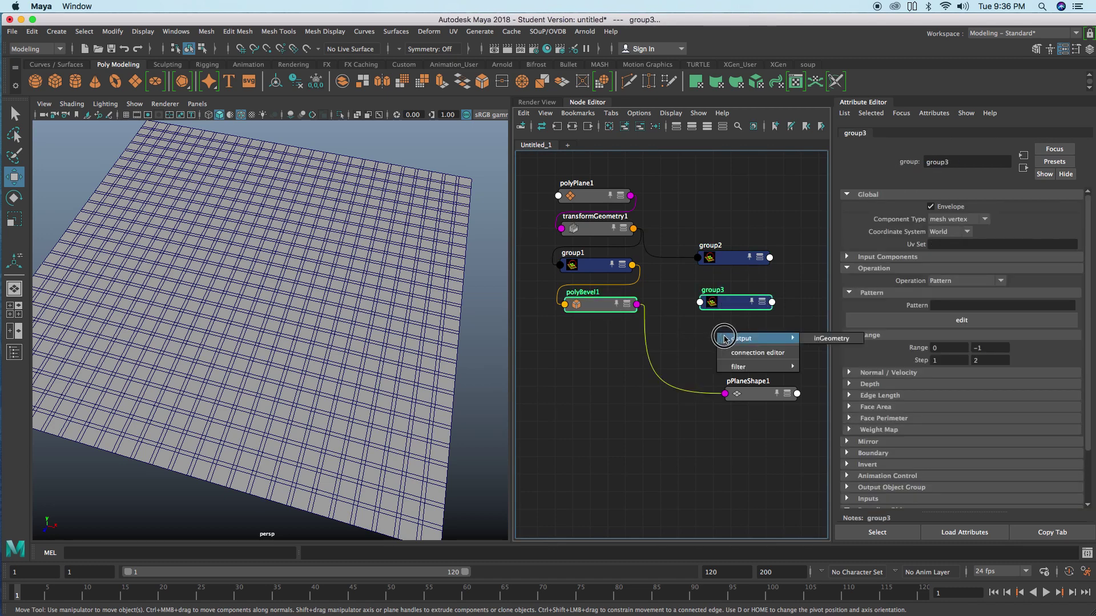
left_click(818, 340)
left_click(762, 336)
Move group3 slightly down, set its component type to mesh face and its pattern to *
left_click_drag(729, 307, 727, 325)
left_click(965, 280)
left_click(964, 259)
left_click(951, 304)
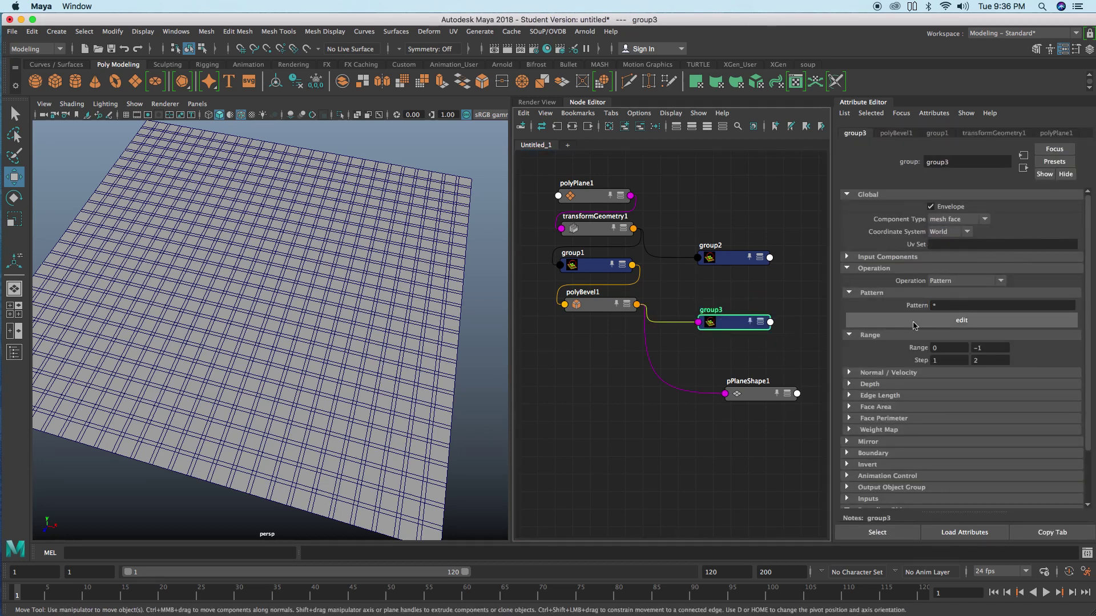
left_click(856, 335)
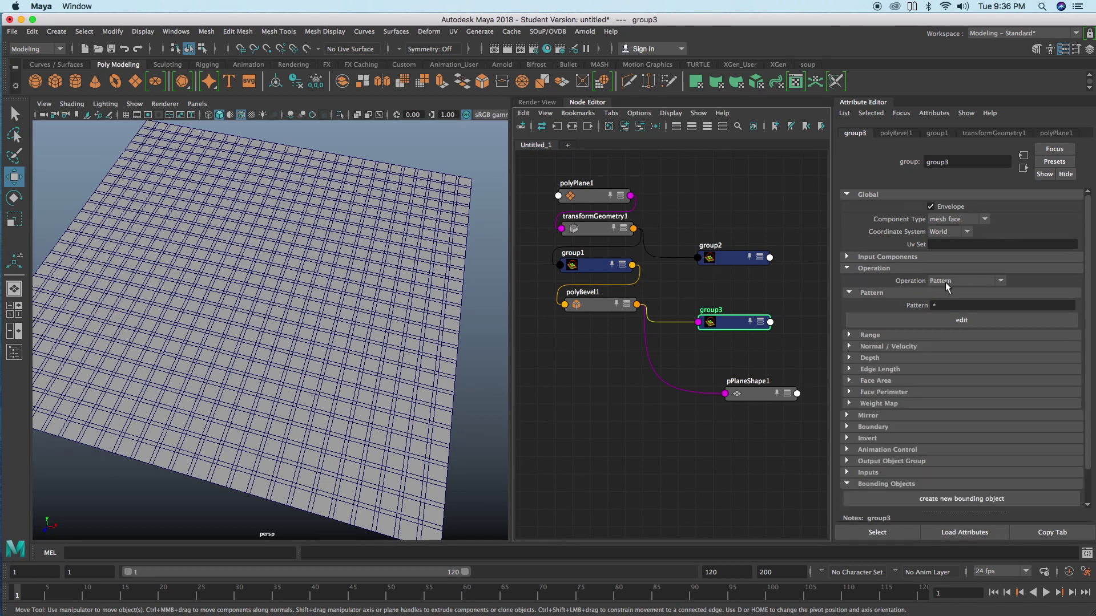
left_click_drag(941, 304, 931, 305)
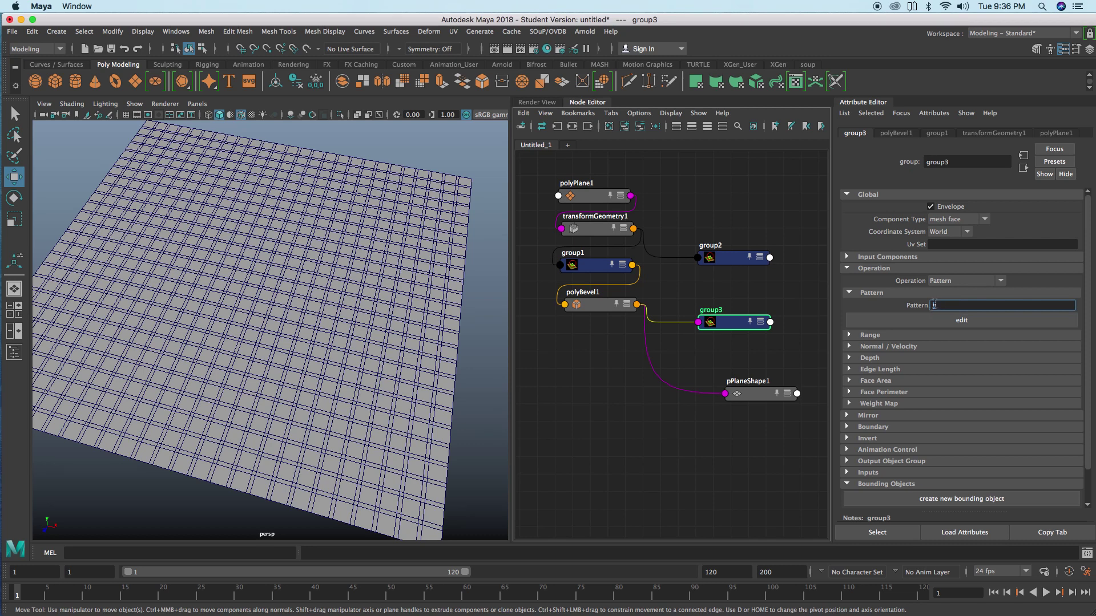
left_click(764, 293)
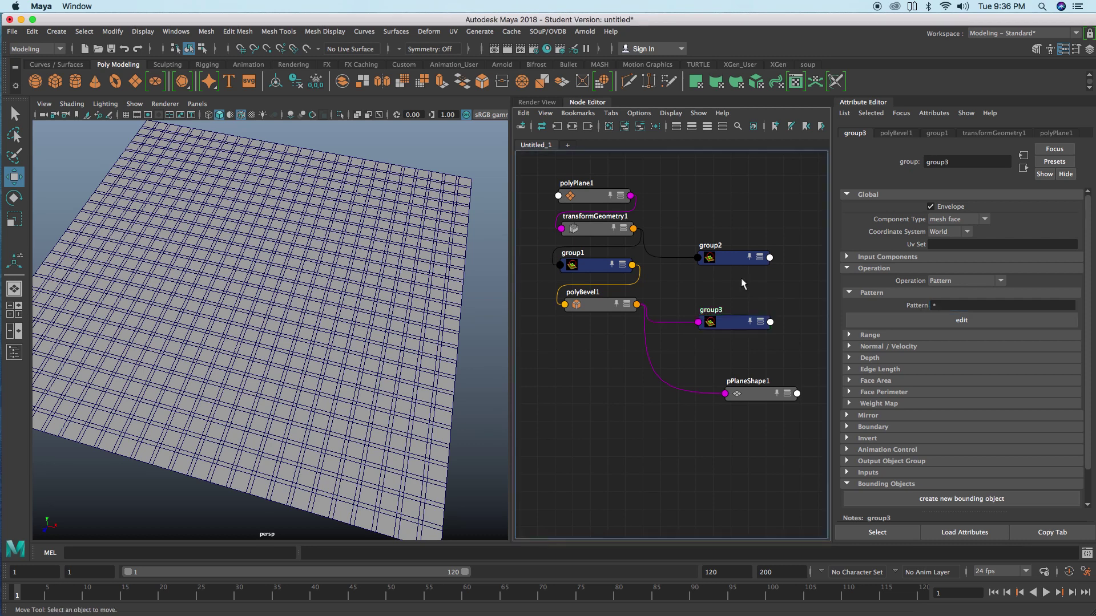
Connect group2's outComponents to the initComponents of group3 and nudge both nodes into place
left_click(731, 257)
left_click(729, 324, "shift")
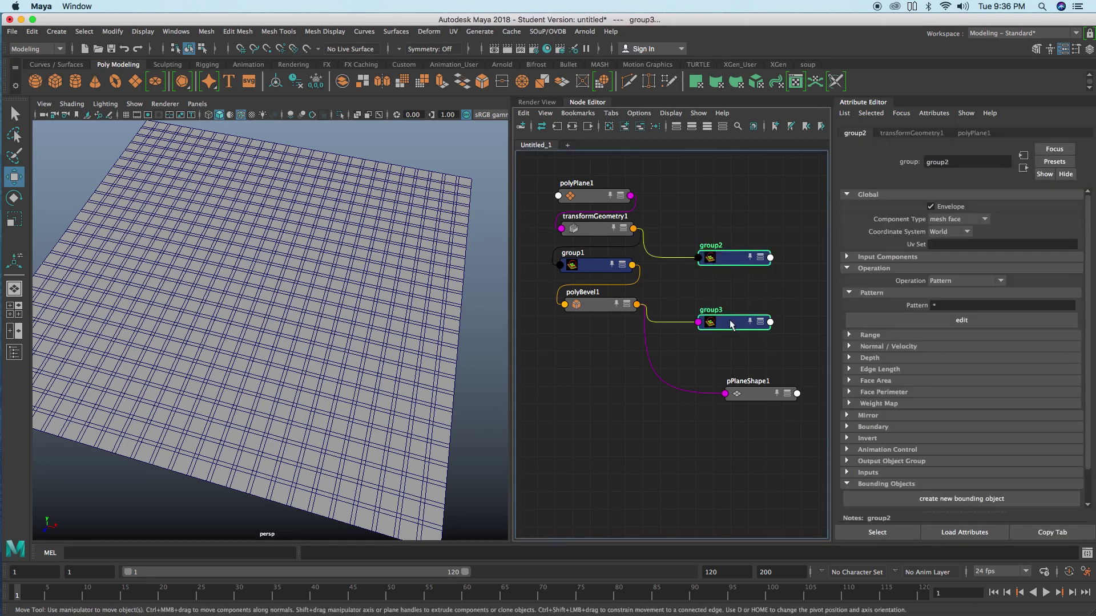
right_click_drag(734, 228, 762, 246)
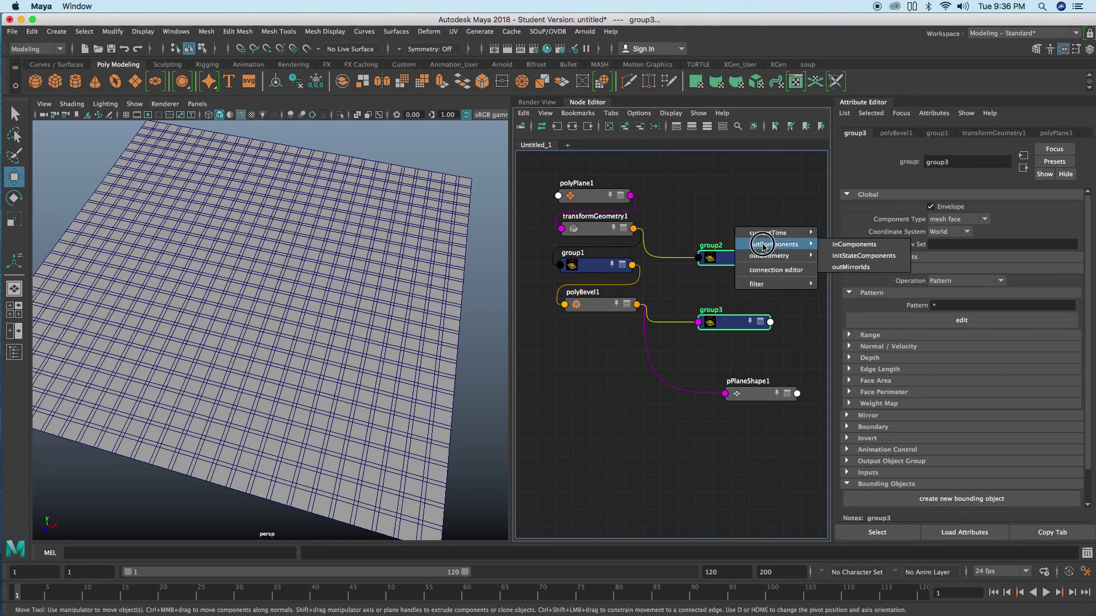
left_click(834, 244)
left_click(755, 243)
left_click_drag(740, 263, 736, 262)
left_click_drag(737, 326, 734, 318)
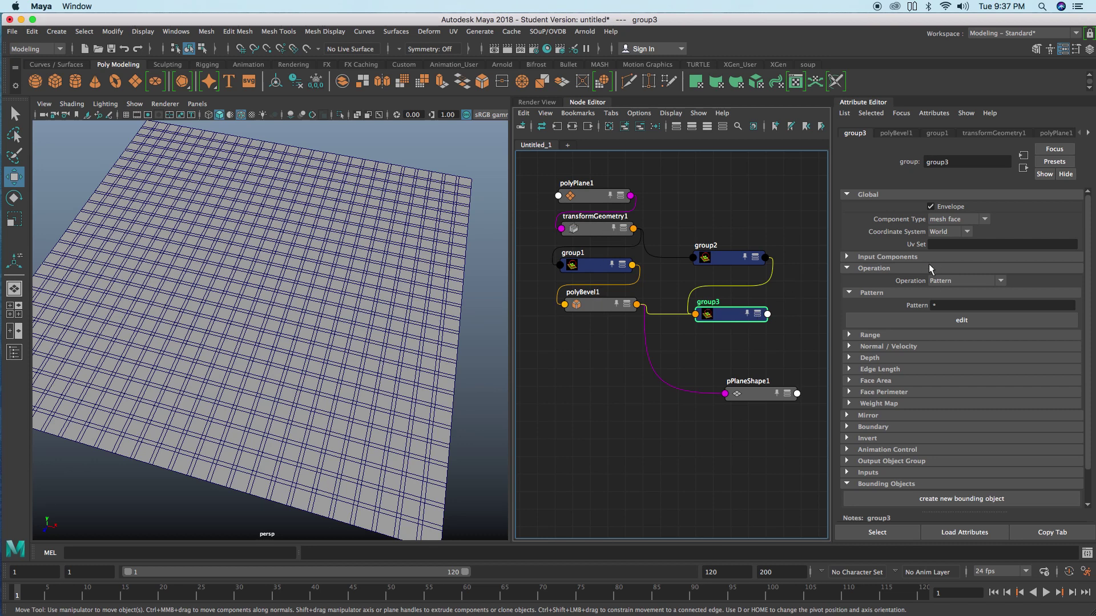
Set group3's input components to combine by Intersect
left_click(860, 257)
left_click(950, 281)
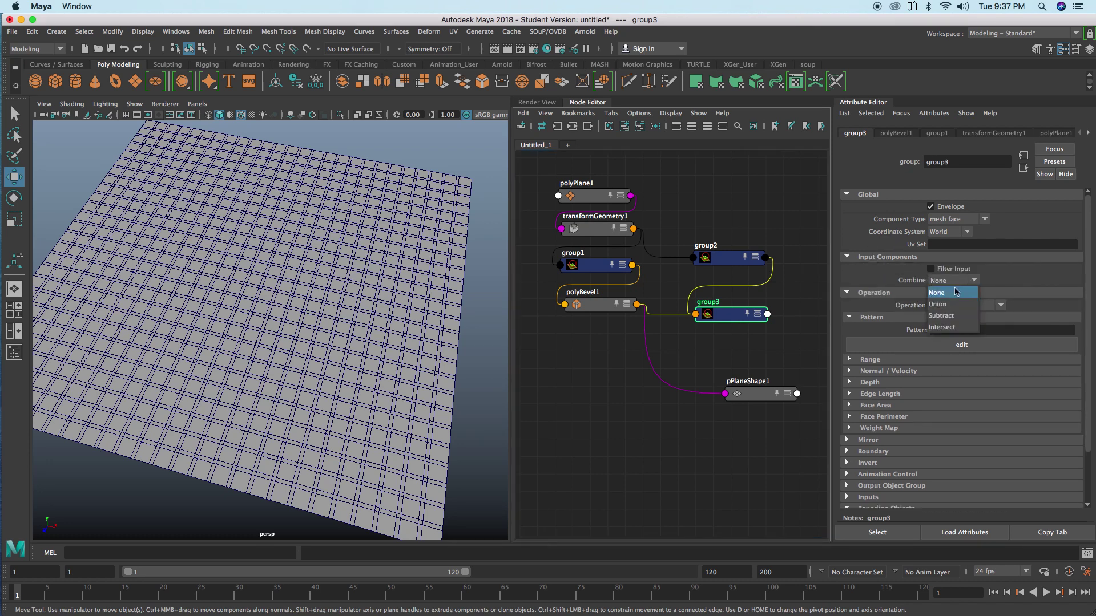
left_click(957, 327)
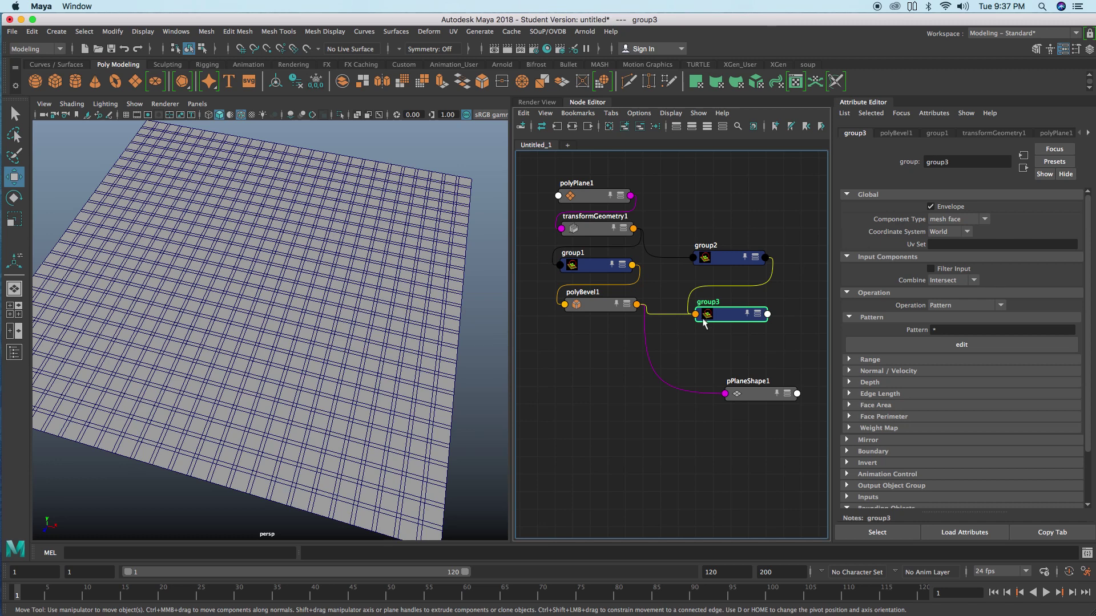
Add a SOuP displayComponents node fed by group3 and place it beside group3
left_click_drag(719, 321, 712, 328)
scroll(718, 323, "down", 1)
middle_click_drag(718, 323, 696, 325, "alt")
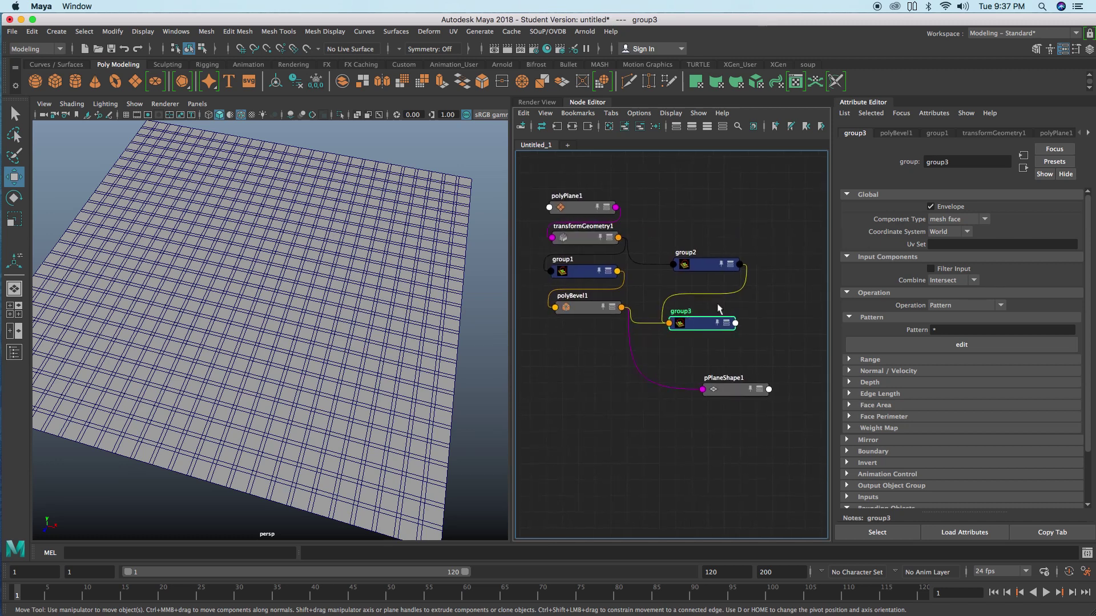
left_click(547, 31)
mouse_move(581, 51)
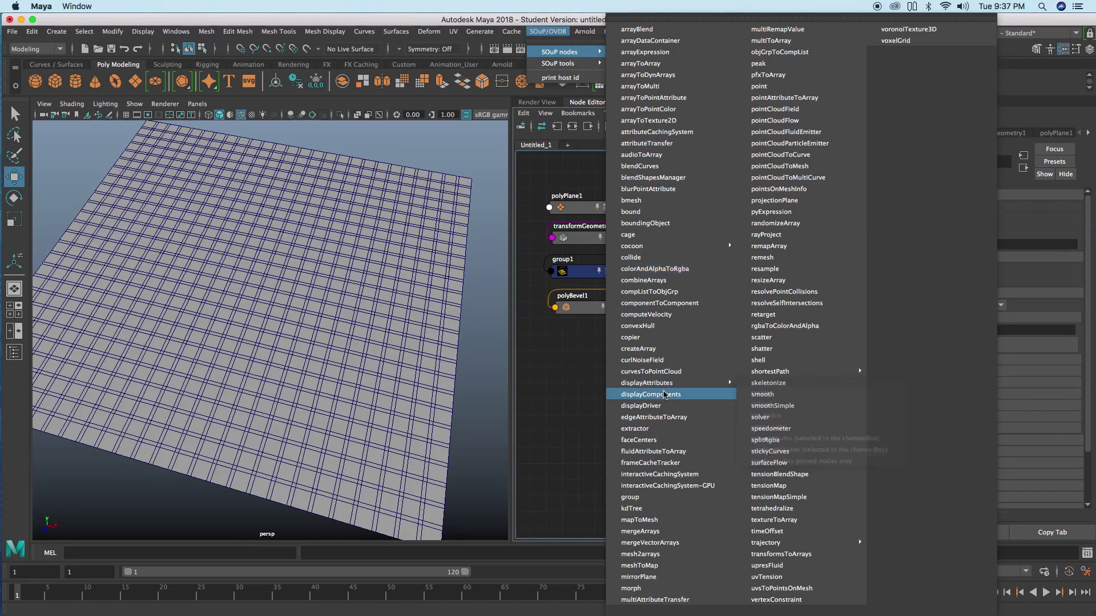
left_click(664, 394)
left_click(801, 309)
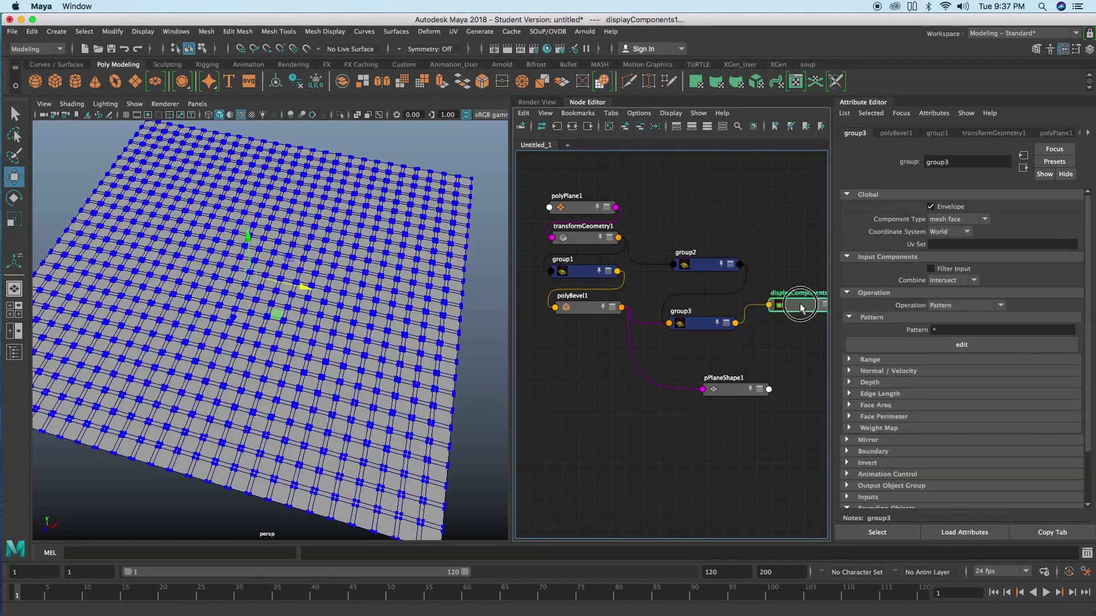
middle_click_drag(787, 307, 750, 309, "alt")
left_click_drag(754, 307, 753, 318)
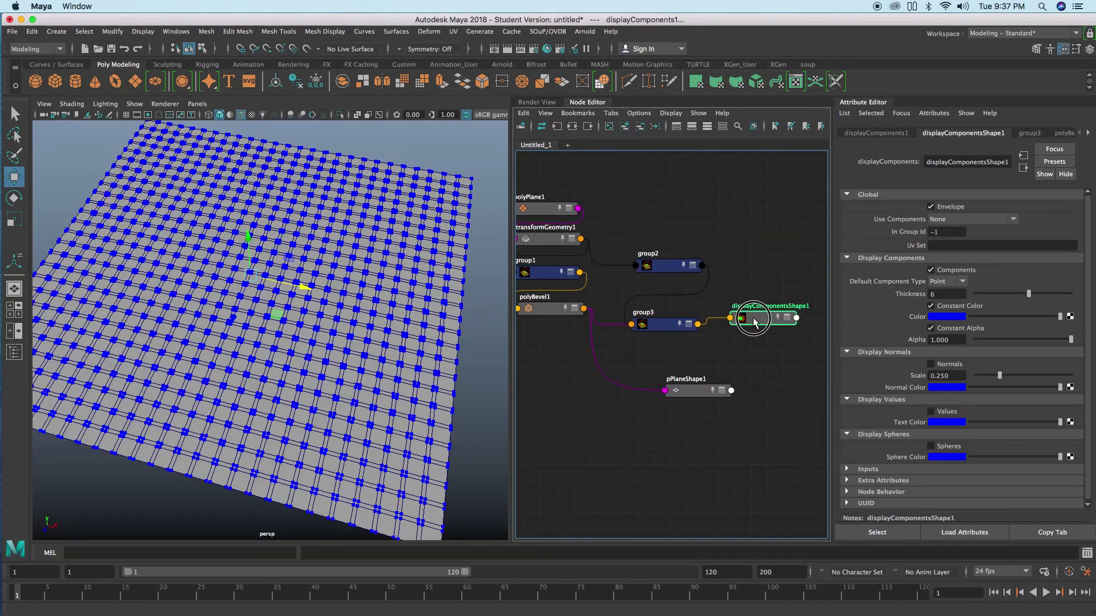
Set displayComponentsShape1 to use the Input Component List and inspect the highlighted faces on the grid
left_click(964, 223)
left_click(958, 242)
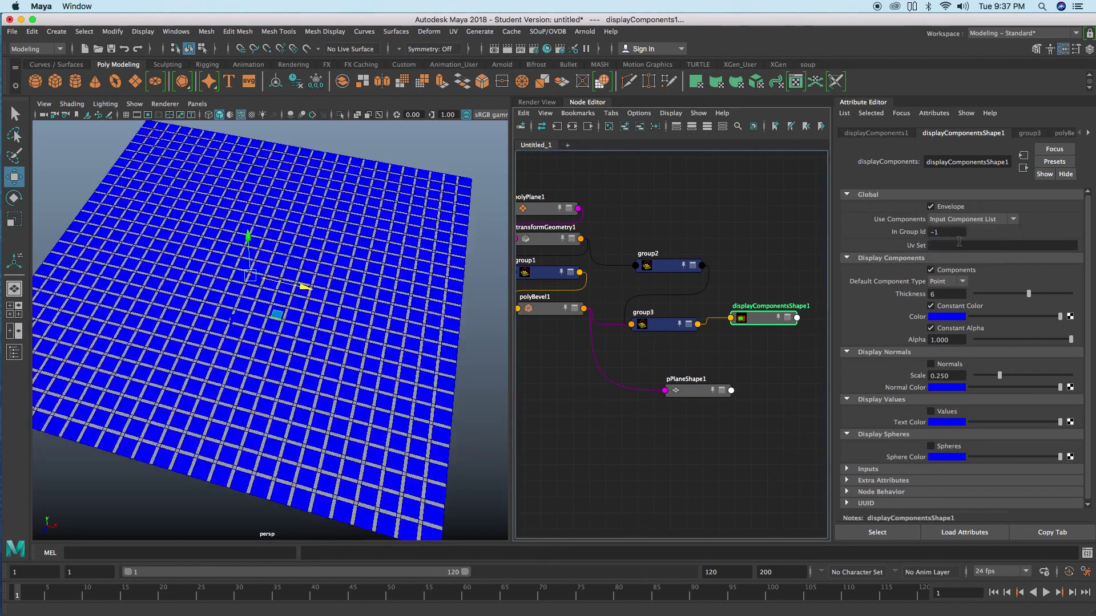
right_click_drag(293, 419, 282, 355, "alt")
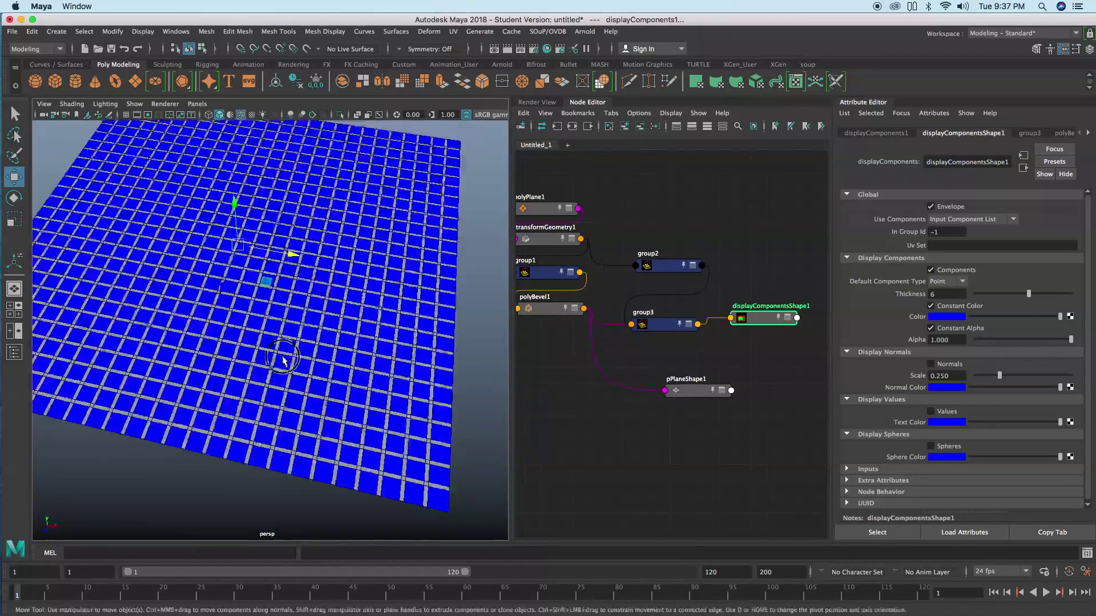
left_click_drag(283, 354, 269, 374, "alt")
mouse_move(287, 333)
left_mouse_down("alt")
mouse_move(275, 330)
mouse_move(302, 326)
left_mouse_up("alt")
left_click_drag(655, 326, 660, 329)
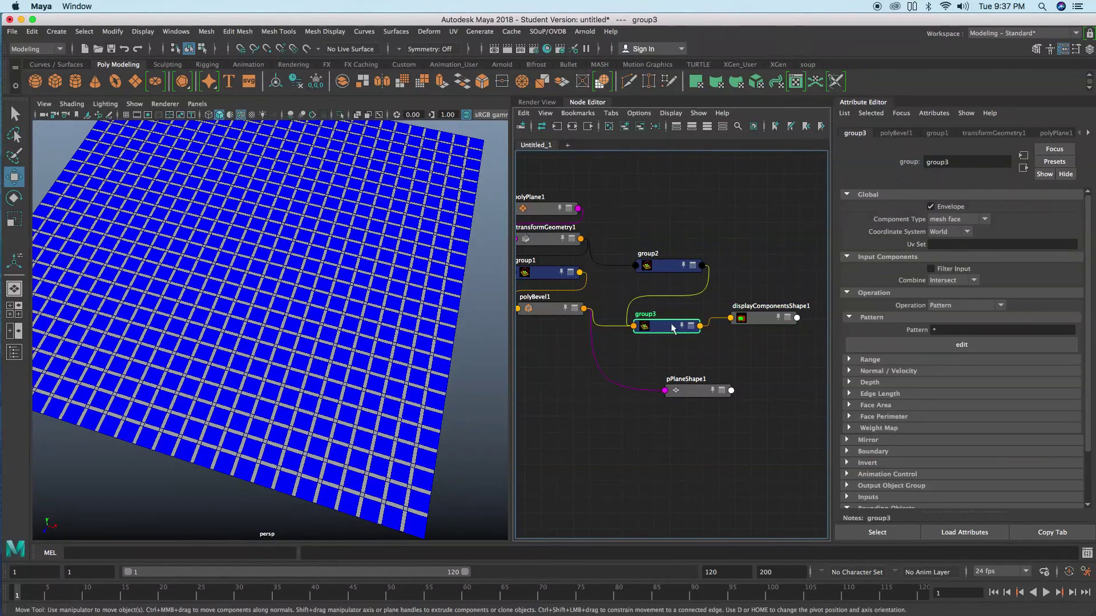
left_click_drag(411, 374, 416, 285, "alt")
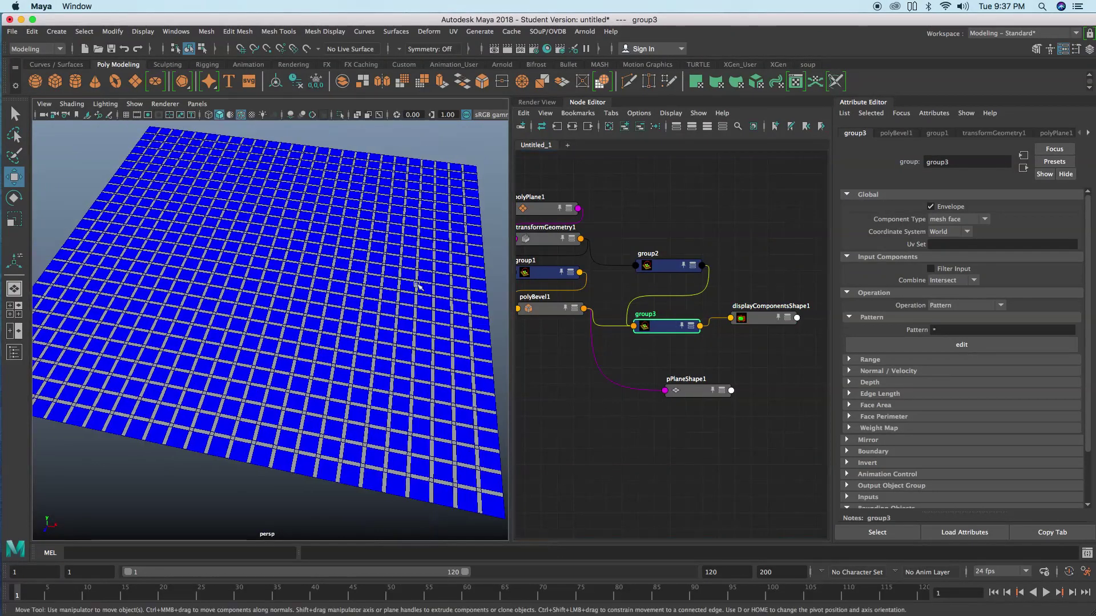
Create a deleteComponent node and place it below polyBevel1 in the graph
left_click_drag(680, 323, 675, 331)
middle_click_drag(669, 331, 702, 312, "alt")
key("Tab")
type("pdelete")
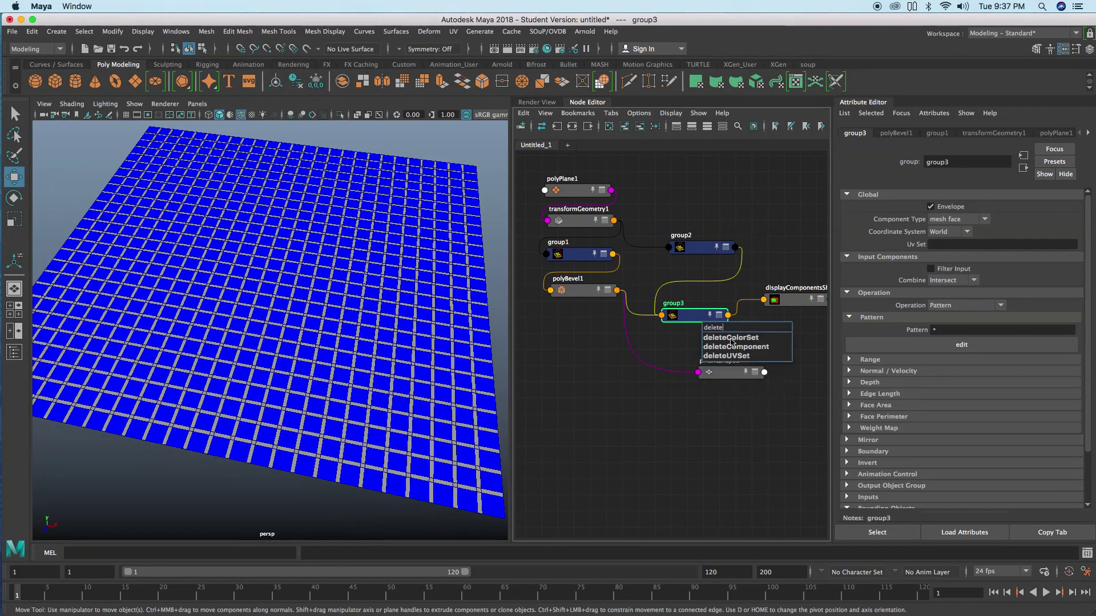
left_click(733, 347)
left_click_drag(648, 358, 593, 362)
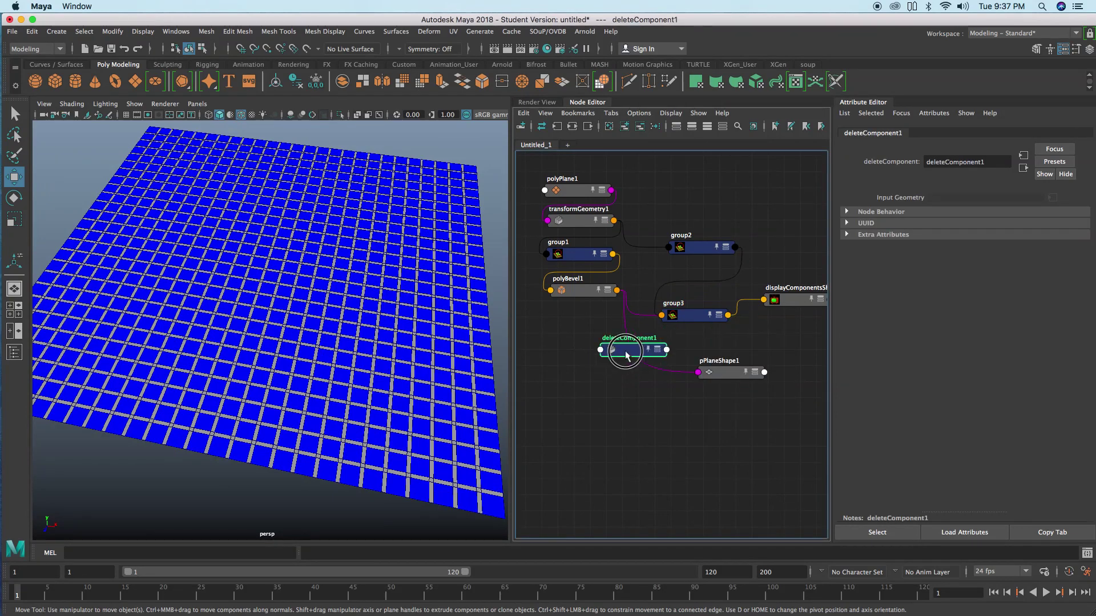
Connect group3's output to the deleteComponent1 node
left_click_drag(692, 321, 691, 316)
left_click(632, 354, "shift")
right_click_drag(637, 395, 742, 418)
left_click(670, 412)
Connect deleteComponent1's output to pPlaneShape1, replacing its direct connection from polyBevel1
left_click_drag(656, 351, 653, 360)
left_click(725, 373, "shift")
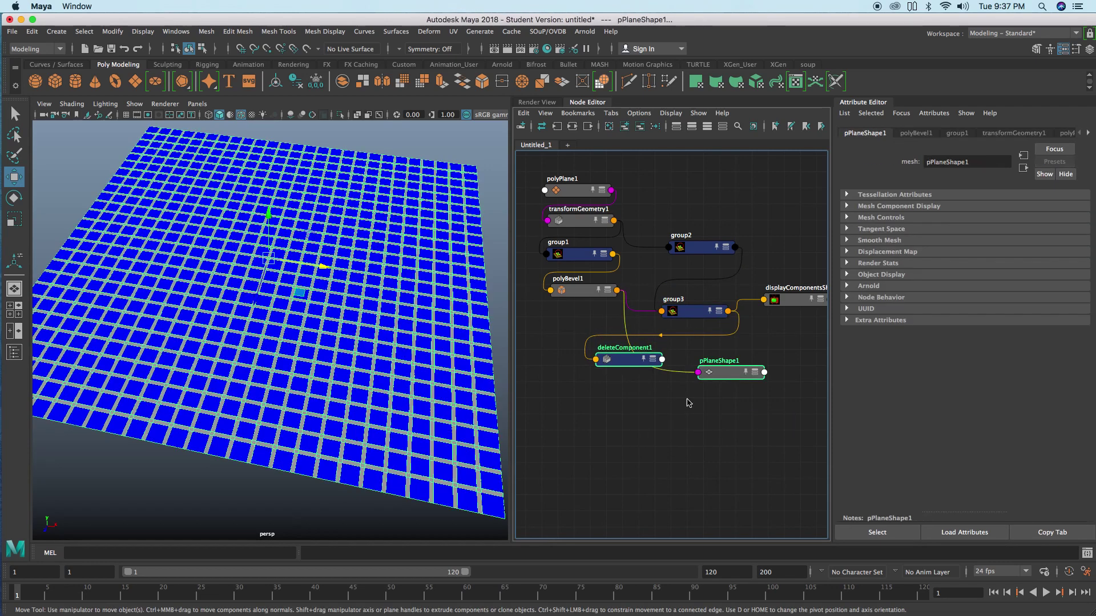
right_click_drag(661, 401, 754, 410)
Turn off the Envelope of displayComponentsShape1 and view the remaining strip mesh without a manipulator
left_click_drag(793, 299, 784, 289)
left_click(930, 206)
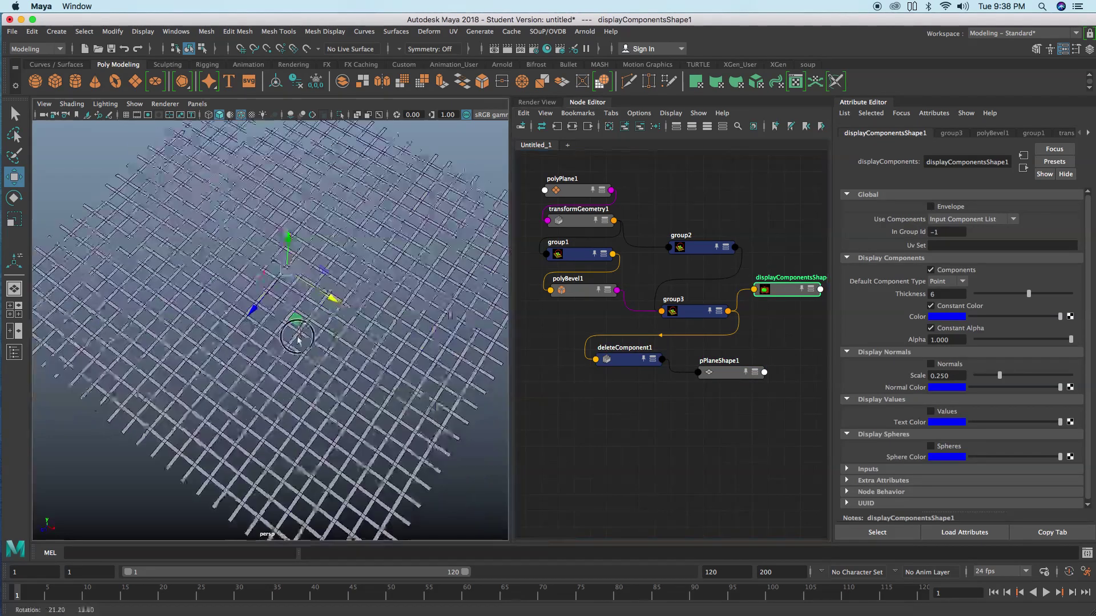
key("q")
mouse_move(320, 337)
left_mouse_down("alt")
mouse_move(281, 325)
mouse_move(313, 311)
mouse_move(309, 327)
left_mouse_up("alt")
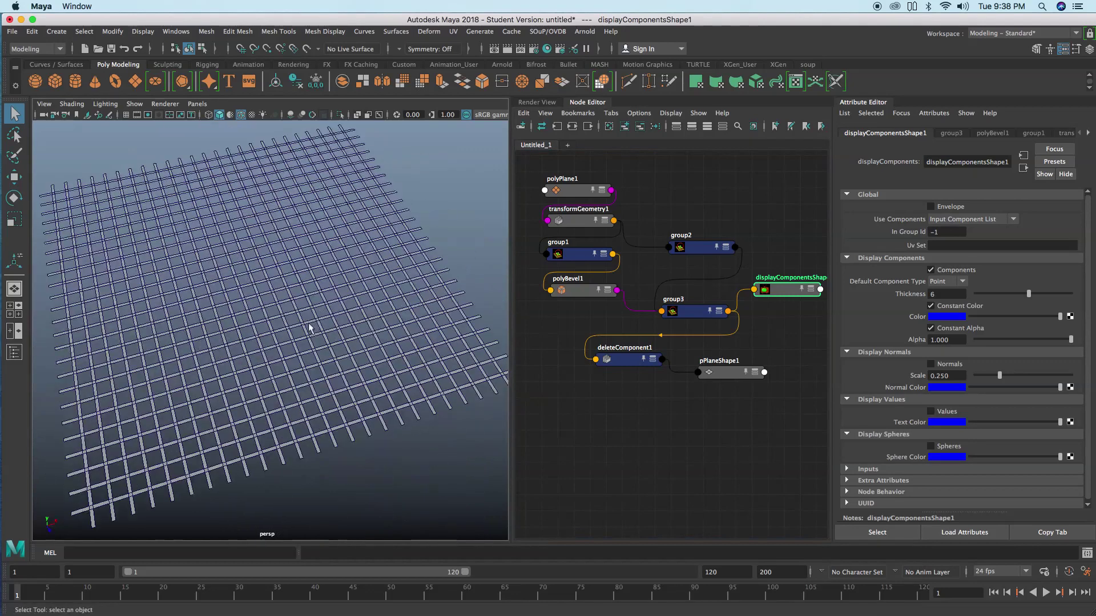
Try Invert on group3 to swap which faces get deleted, restore the original selection and view the grid
left_click(705, 311)
scroll(899, 411, "down", 3)
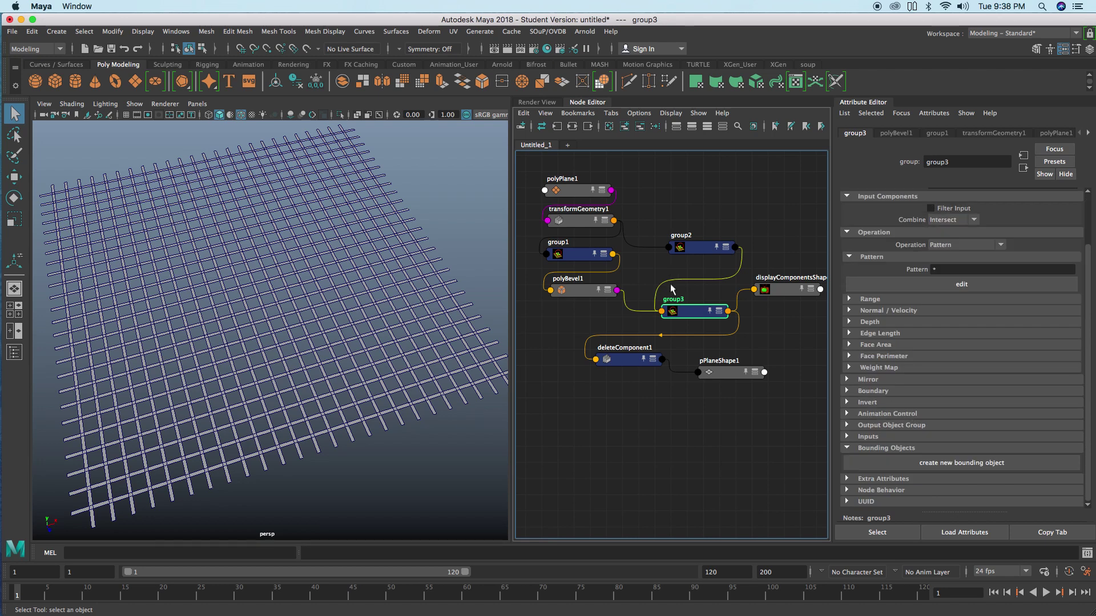
left_click_drag(692, 314, 691, 313)
left_click(867, 402)
left_click(931, 414)
left_click_drag(342, 325, 384, 316, "alt")
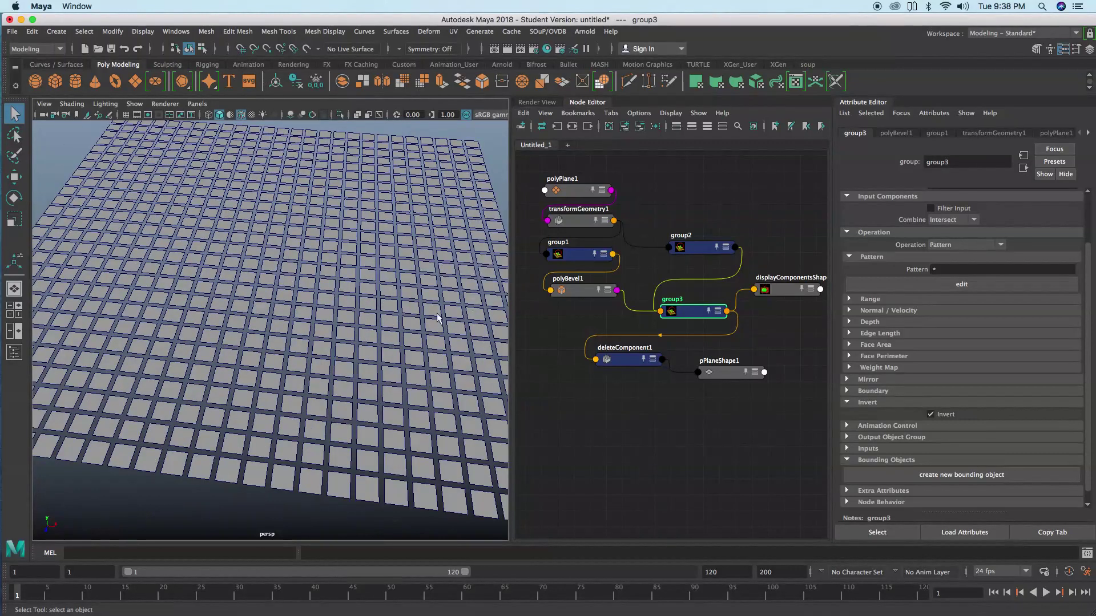
left_click(931, 414)
right_click_drag(372, 379, 312, 366, "alt")
left_click_drag(313, 365, 503, 340, "alt")
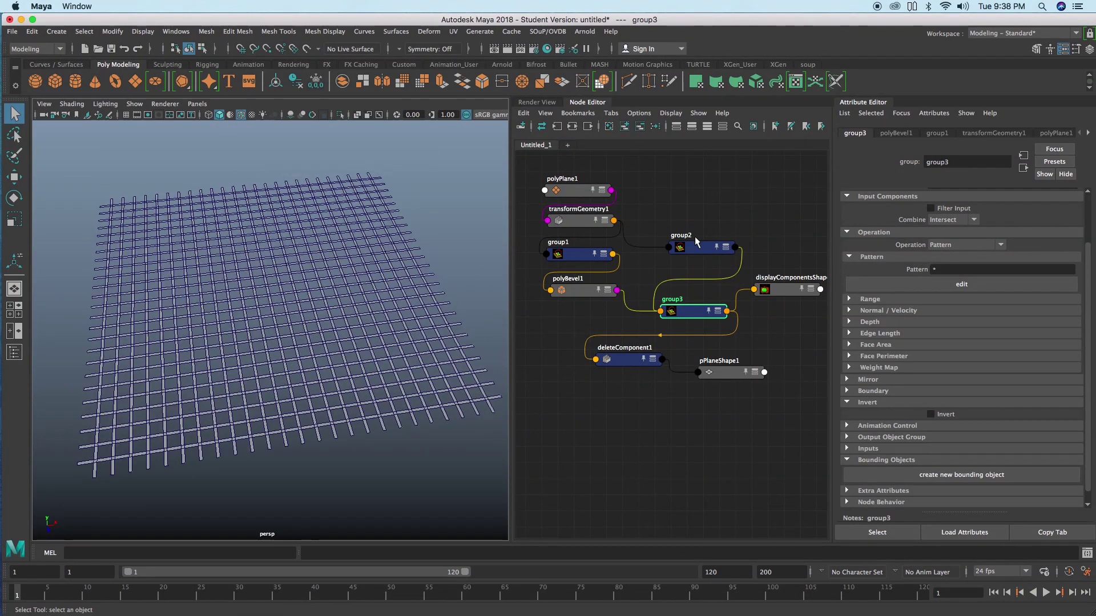
Shift group2 and group3 closer together in the graph and select polyPlane1
left_click_drag(691, 246, 677, 253)
left_click_drag(691, 311, 697, 304)
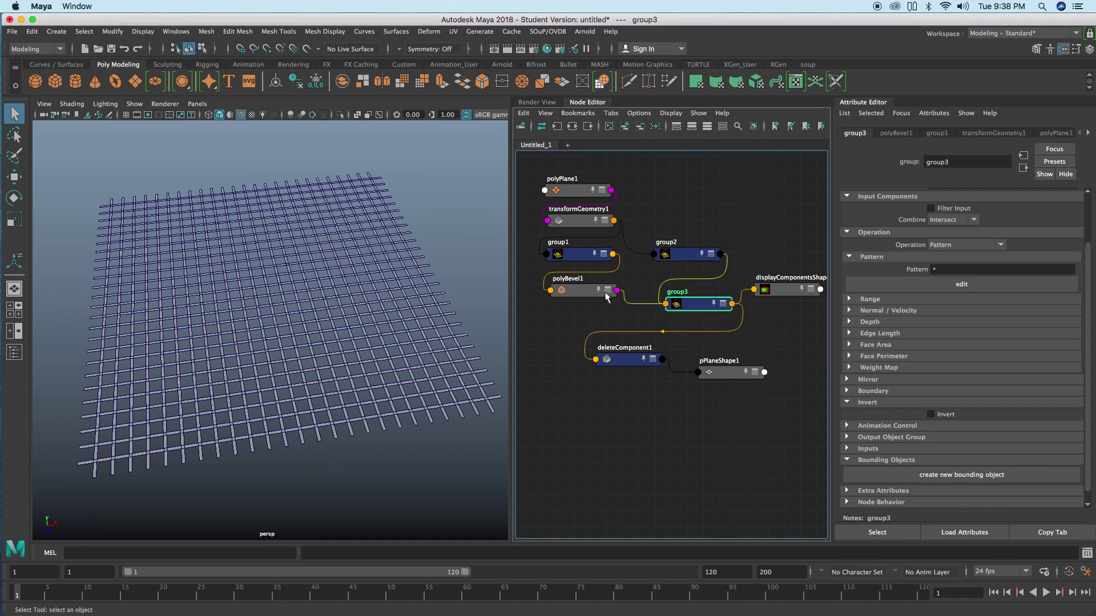
left_click(579, 193)
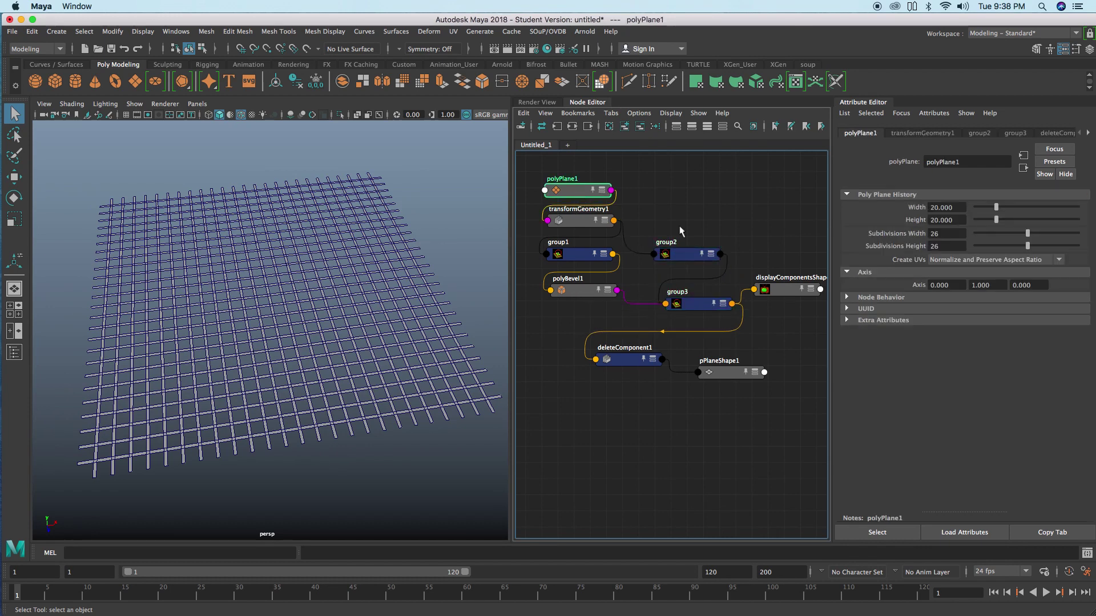
Set polyPlane1's width and height subdivisions to 7 and view the coarser grid
left_click(988, 234)
left_click(988, 246)
left_click_drag(404, 266, 342, 265, "alt")
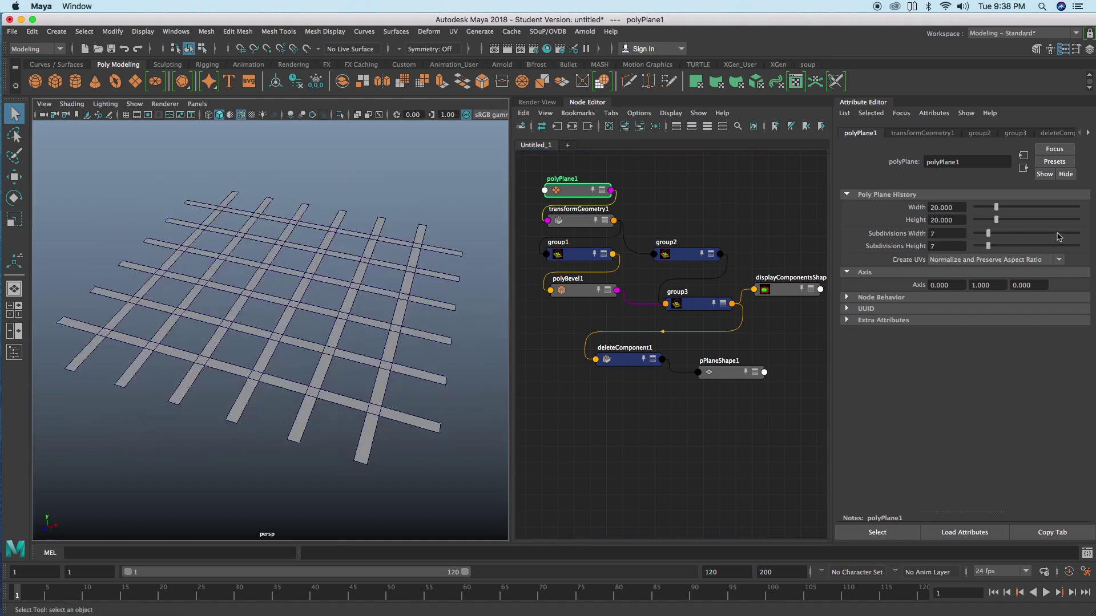
Set polyPlane1's width and height subdivisions to 44 and inspect the dense grid up close
left_click(1065, 233)
left_click(1069, 246)
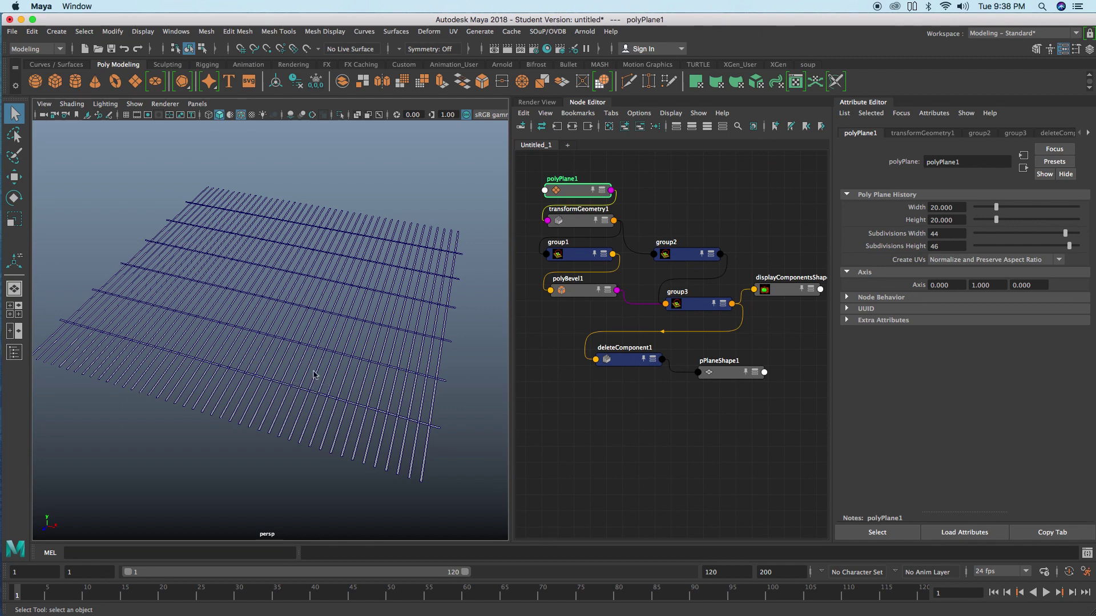
key("z")
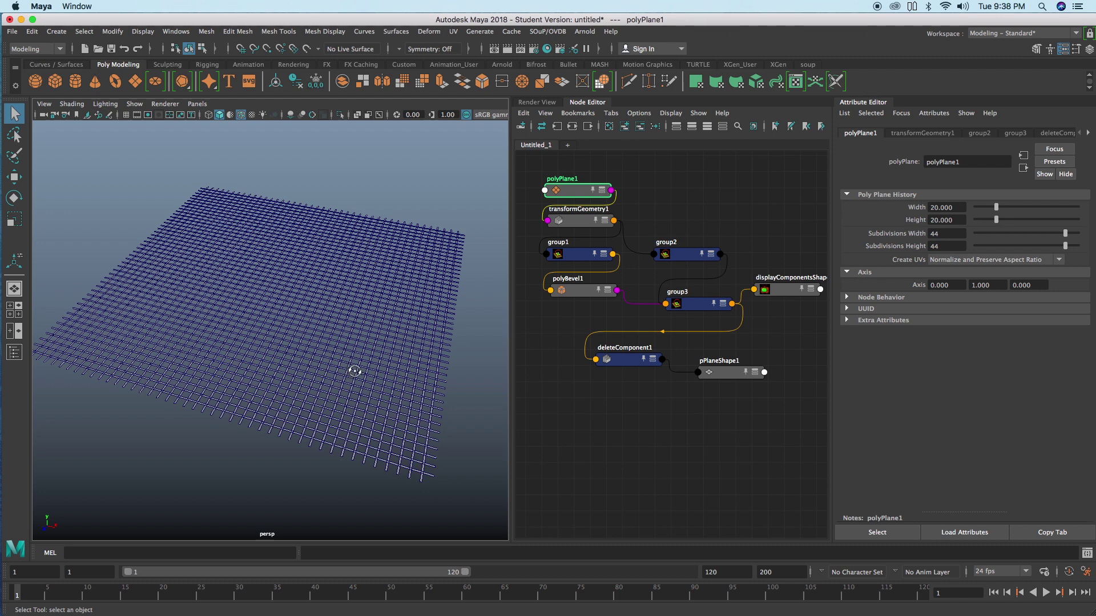
left_click_drag(437, 346, 387, 334, "alt")
scroll(350, 291, "up", 4)
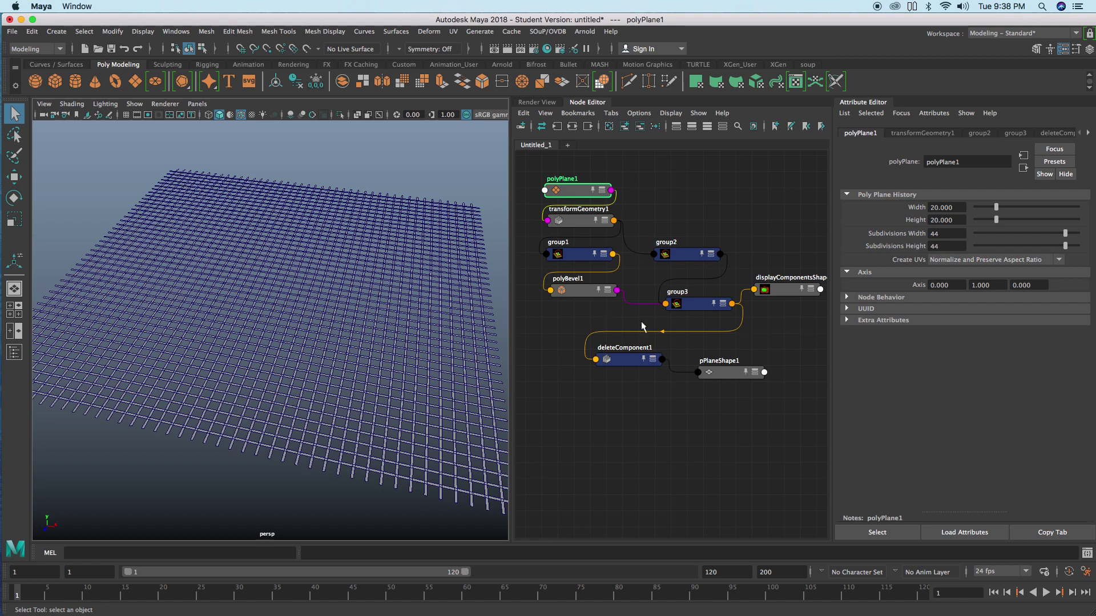
Move group3 beneath group2 in the graph and view the whole grid from a little farther away
left_click_drag(704, 302, 698, 305)
left_click(691, 252)
left_click(682, 303)
left_click_drag(691, 304, 689, 303)
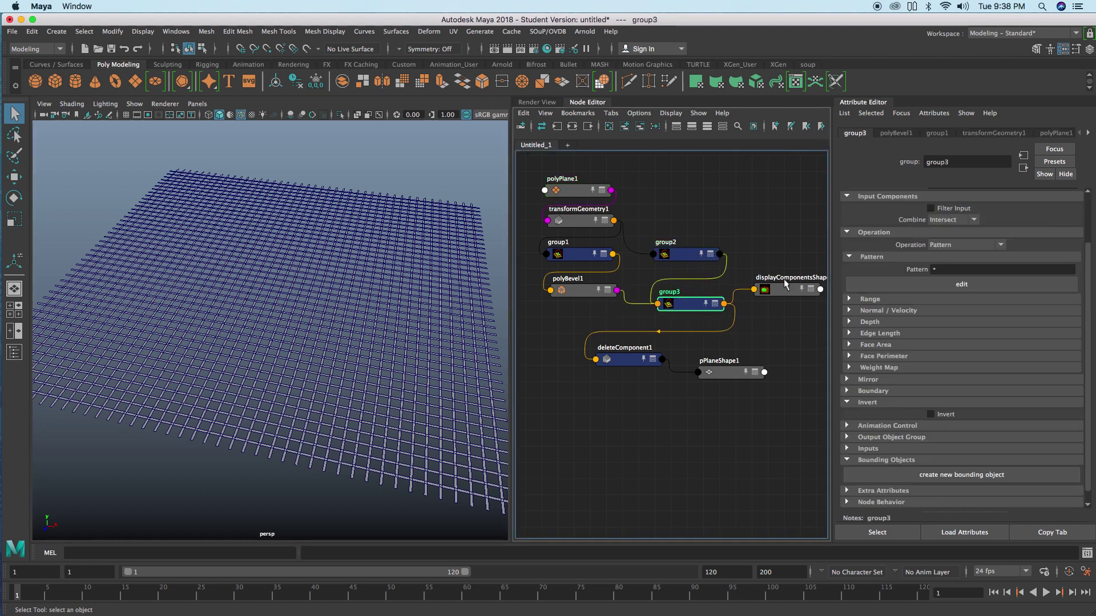
left_click_drag(934, 220, 919, 221)
left_click_drag(394, 361, 367, 352, "alt")
right_click_drag(381, 347, 346, 343, "alt")
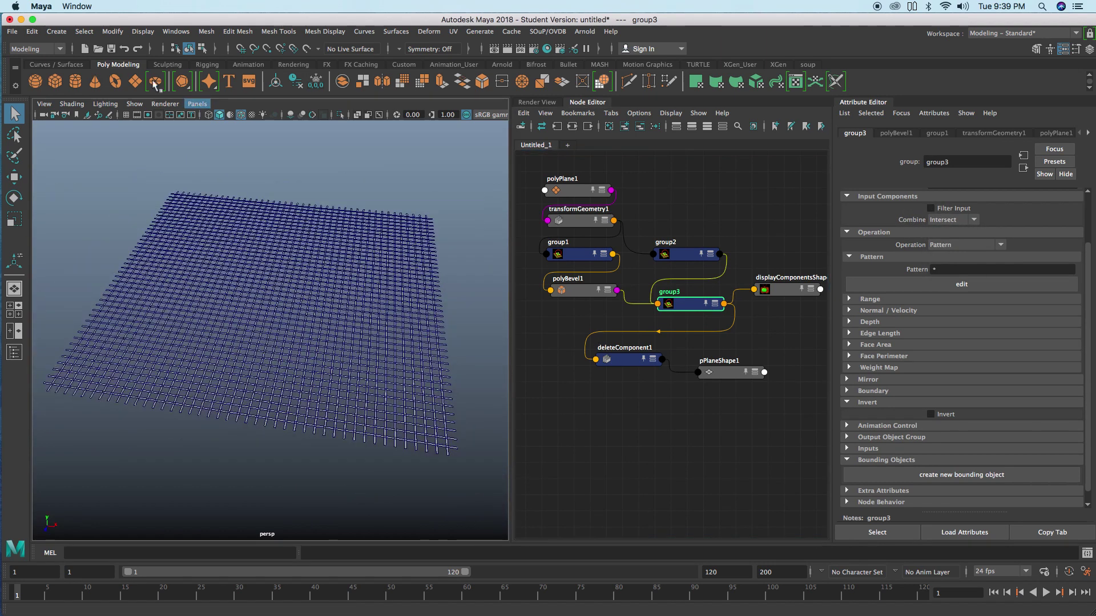
Start a new scene without saving the current one and clear the IGPUCS node from the graph
left_click(84, 49)
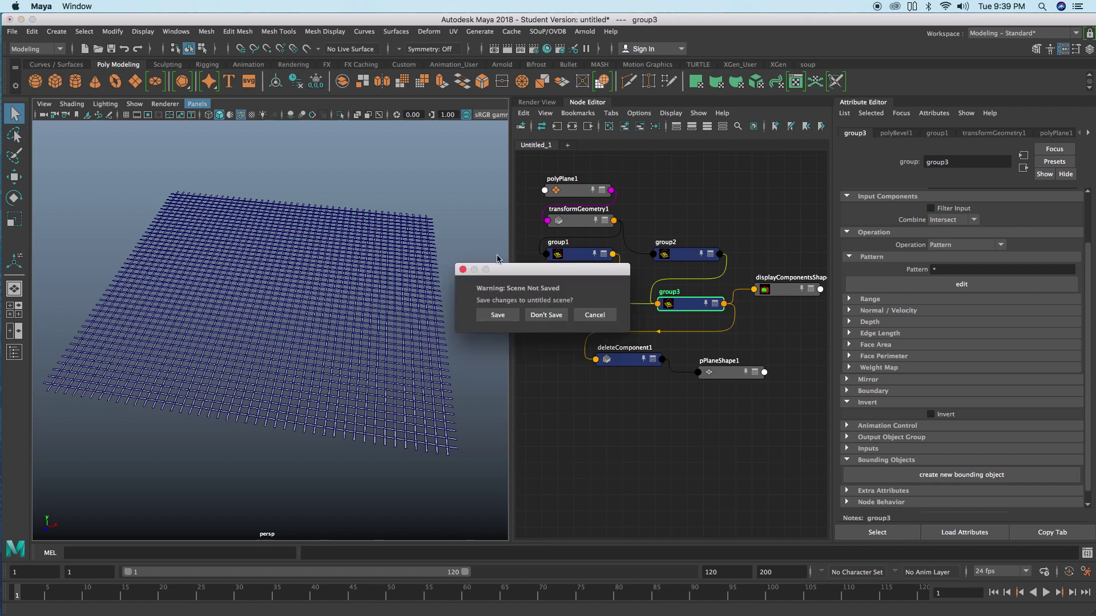
left_click(547, 315)
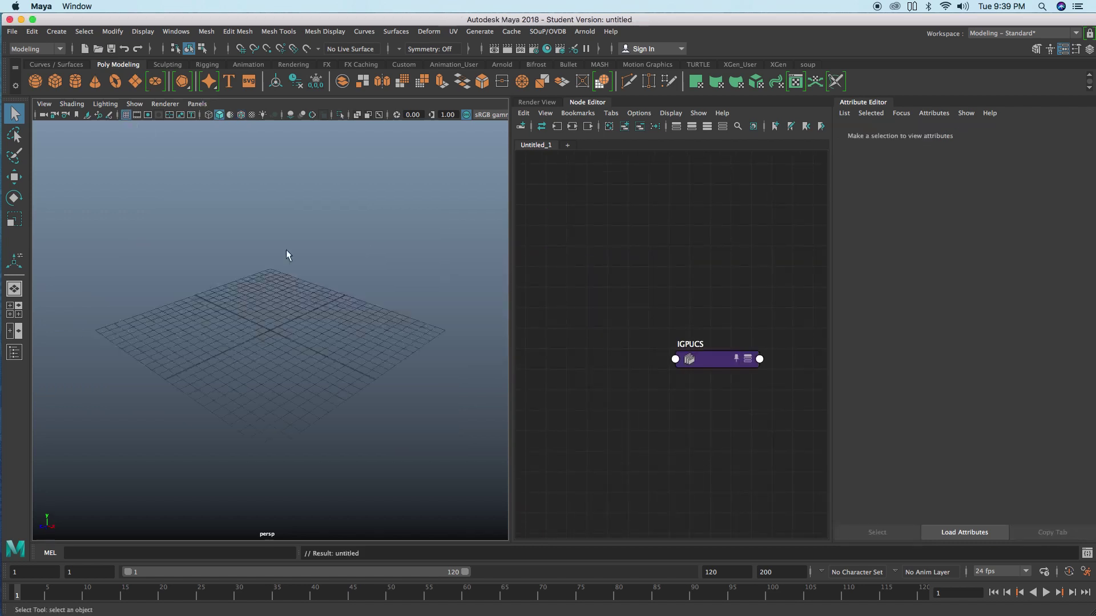
right_click_drag(253, 288, 348, 293, "alt")
left_click_drag(347, 293, 425, 296, "alt")
left_click_drag(649, 324, 742, 383)
left_click(640, 129)
Create a platonic solid at the origin and scale it up uniformly to several times its size
left_click_drag(237, 362, 301, 306, "alt")
right_click(301, 306, "shift")
right_click_drag(301, 303, 294, 356, "shift")
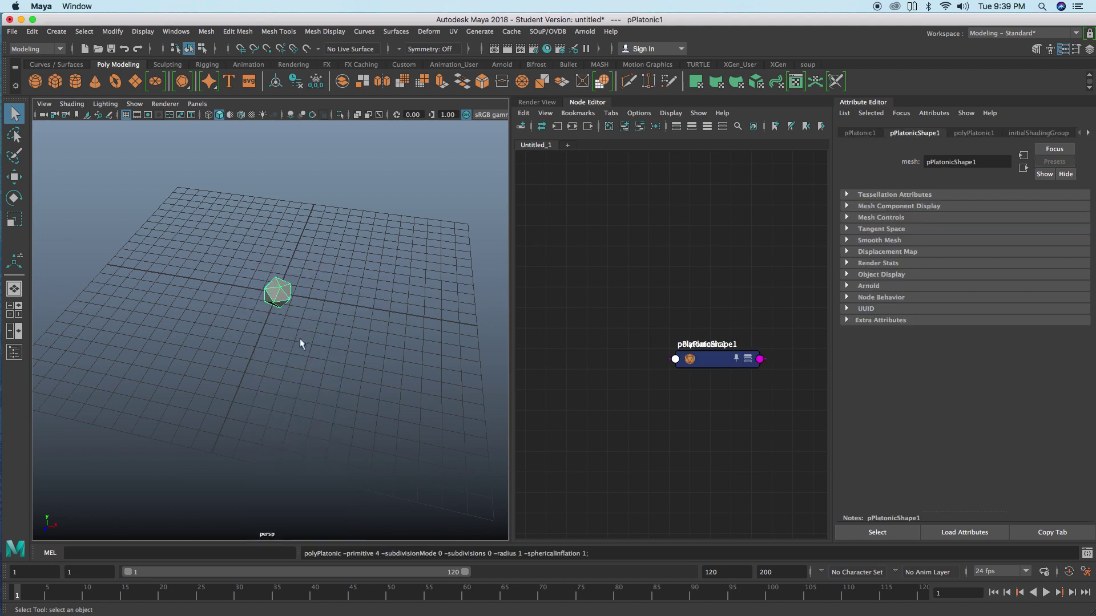
key("r")
left_click_drag(278, 300, 352, 298)
scroll(338, 298, "down", 2)
Spread the polyPlatonic1 and pPlatonicShape1 nodes far apart in the graph, with polyPlatonic1 above
left_click_drag(701, 359, 577, 273)
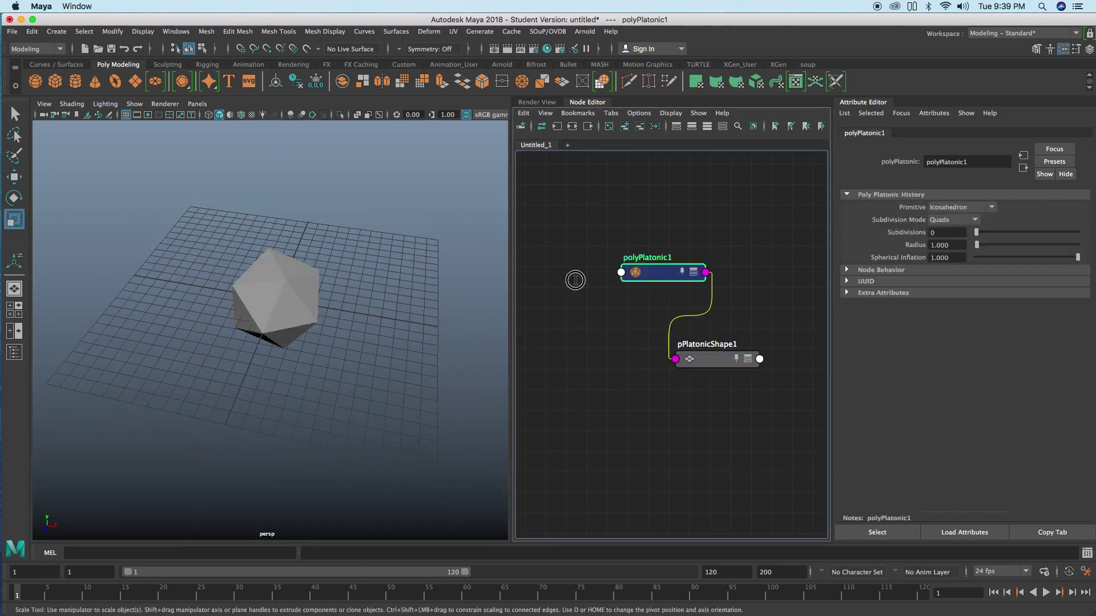
left_click_drag(714, 355, 710, 396)
left_click_drag(588, 273, 582, 210)
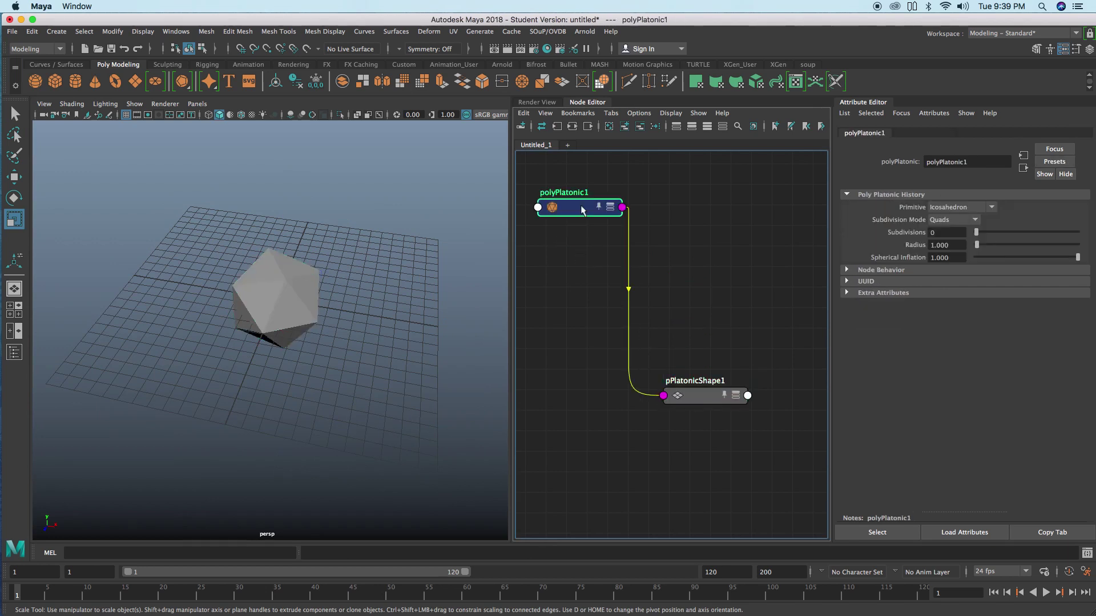
Set polyPlatonic1's primitive to Dodecahedron with 3 subdivisions and show wireframe on shaded in the viewport
left_click(992, 208)
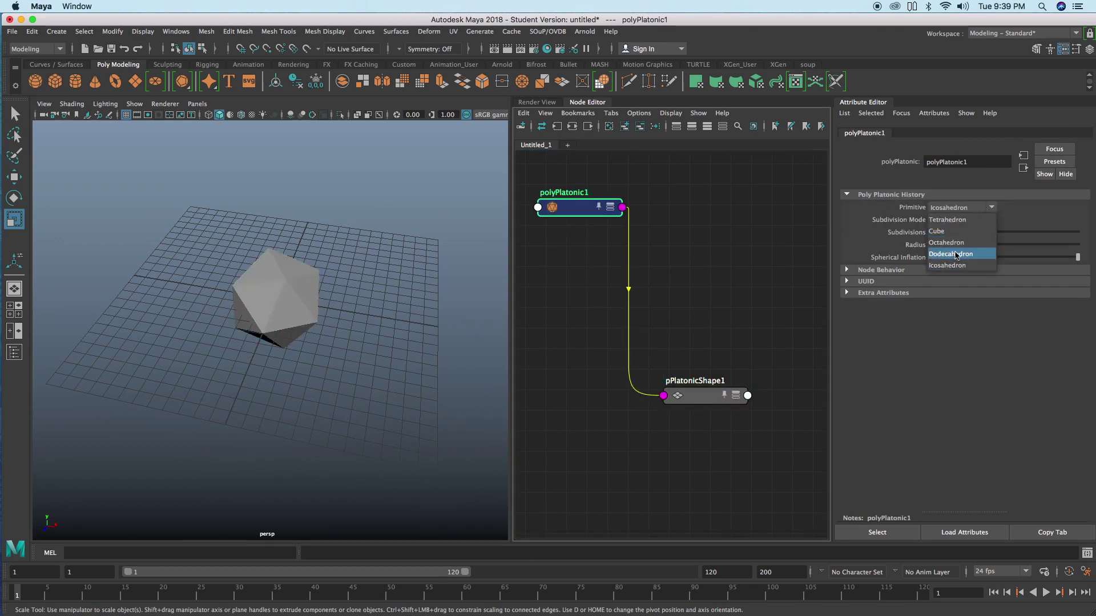
left_click(964, 255)
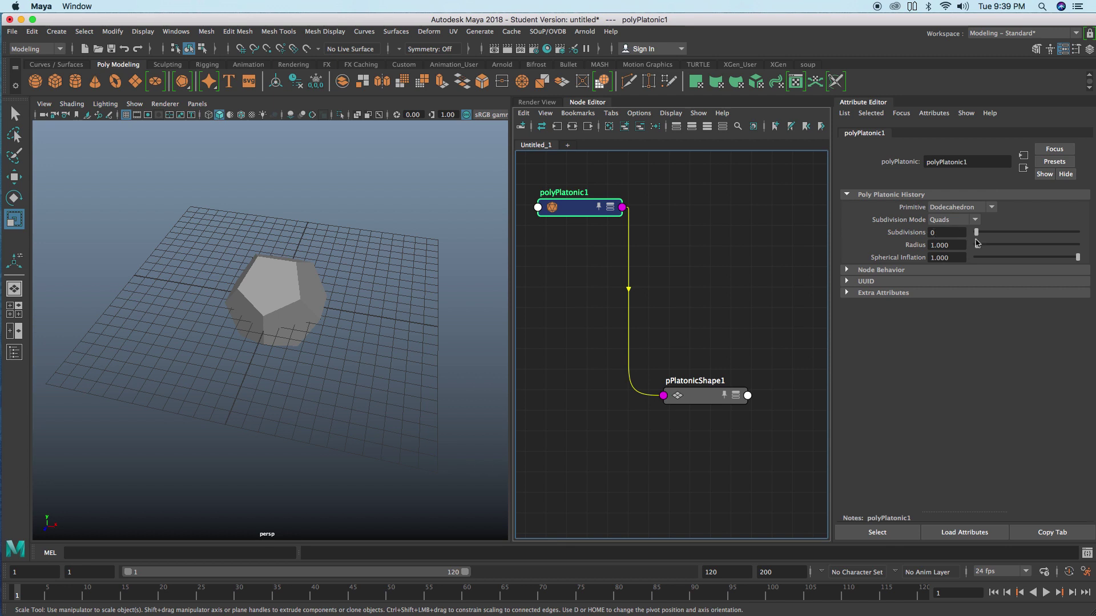
left_click_drag(977, 233, 1004, 235)
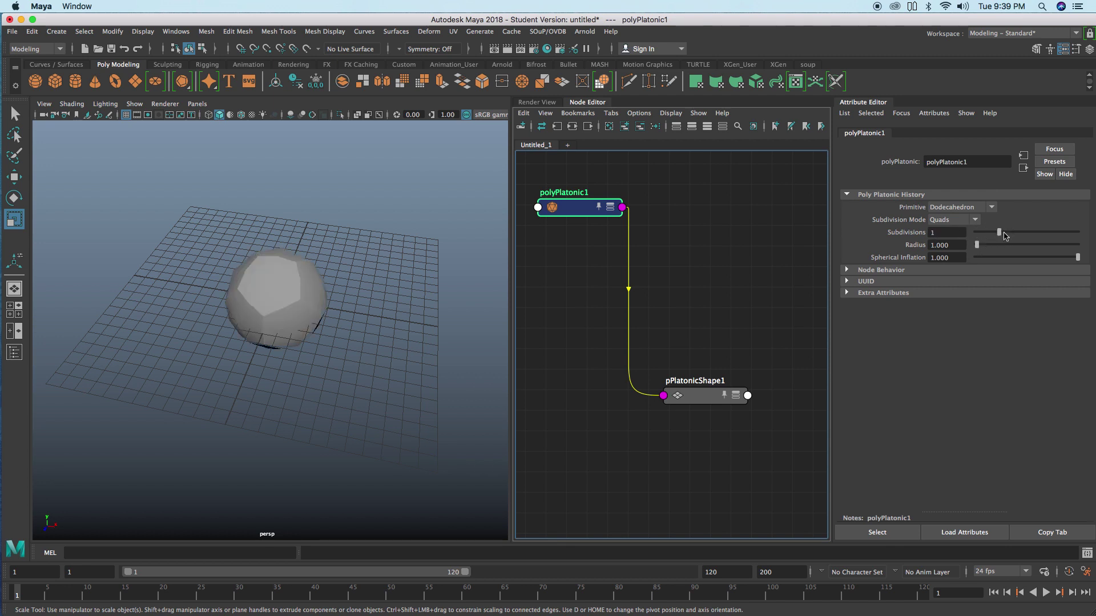
left_click(242, 115)
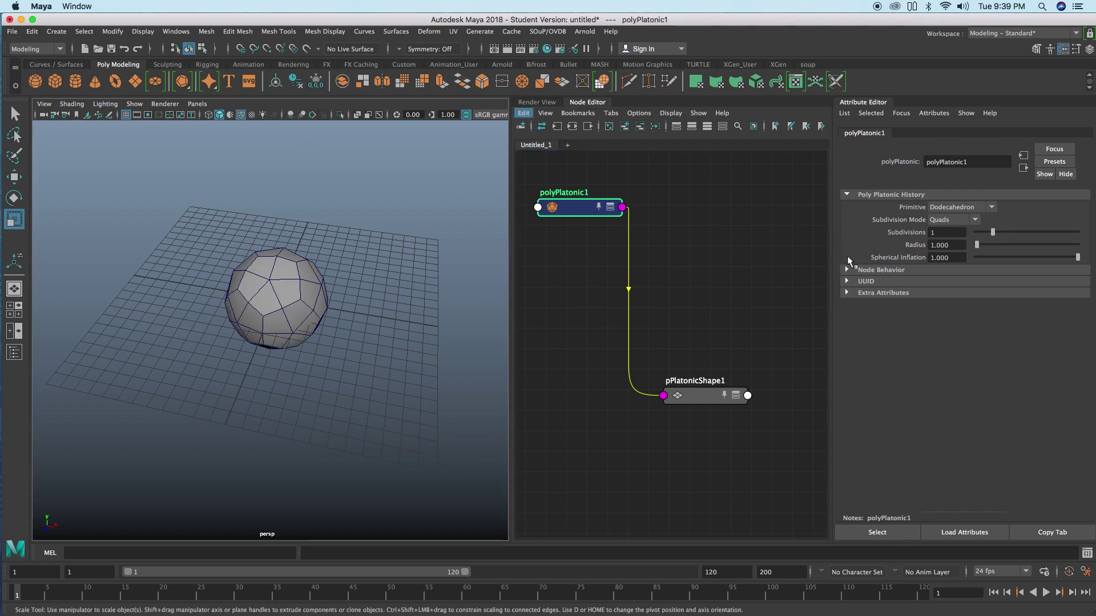
left_click_drag(1003, 237, 1026, 235)
left_click_drag(302, 305, 313, 305, "alt")
right_click_drag(313, 304, 282, 308, "alt")
left_click_drag(583, 209, 578, 201)
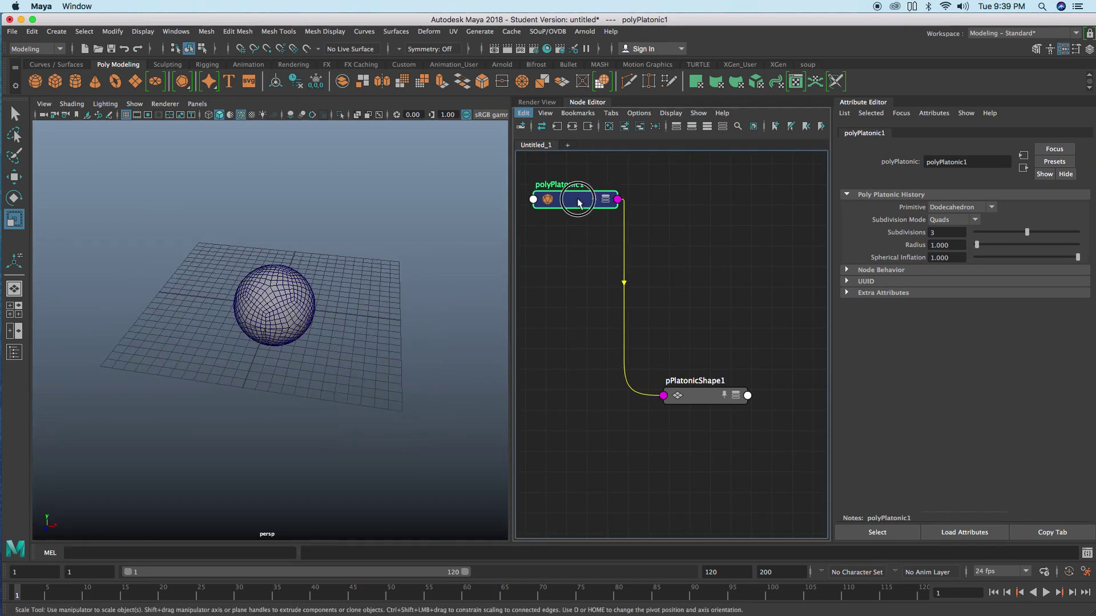
Freeze the sphere's transformations, place transformGeometry1 beneath polyPlatonic1 and shift pPlatonicShape1 farther away in the graph
left_click(276, 281)
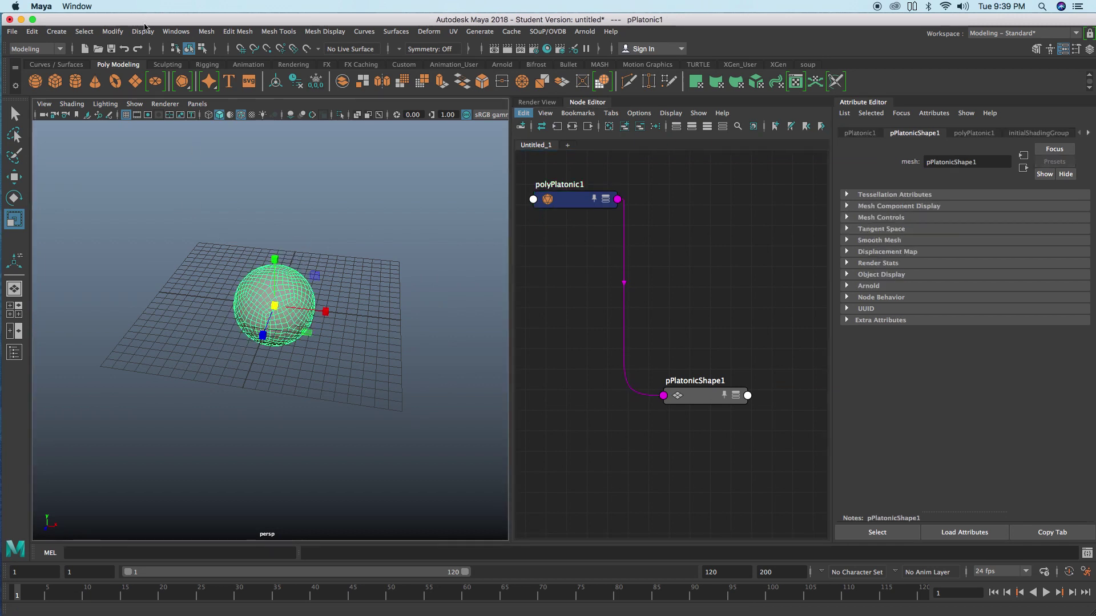
left_click(113, 31)
left_click(134, 80)
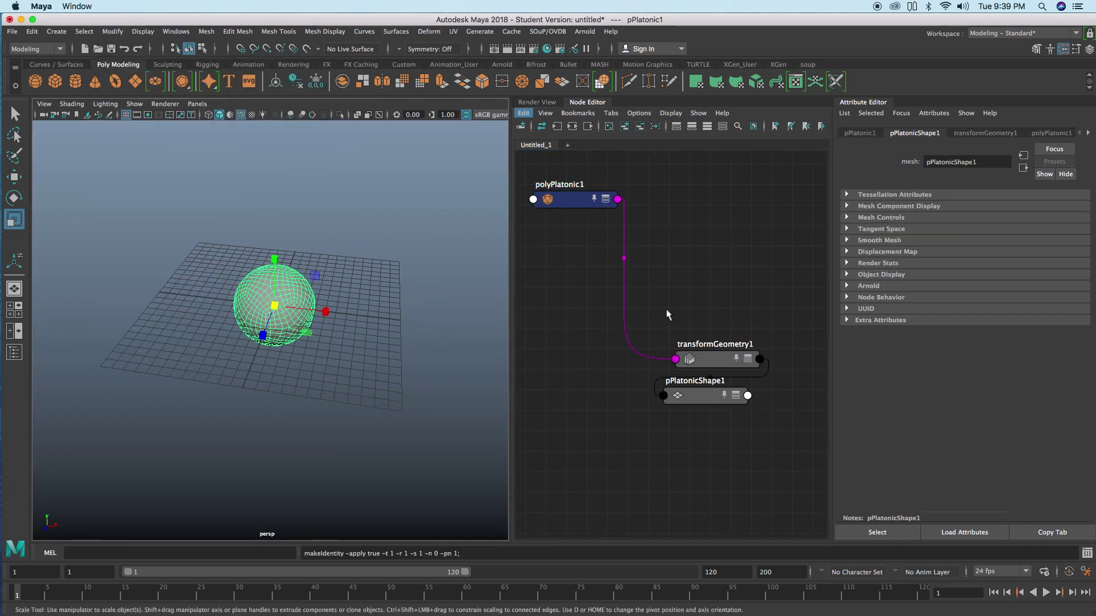
left_click_drag(720, 357, 581, 235)
left_click_drag(335, 334, 287, 316, "alt")
left_click(705, 398)
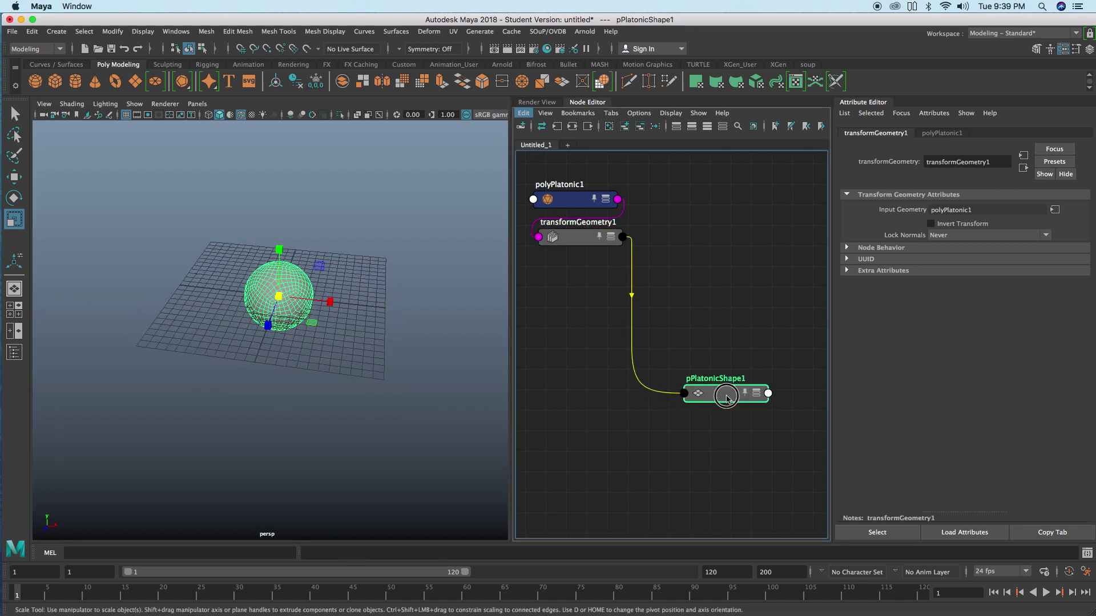
left_click_drag(690, 400, 714, 408)
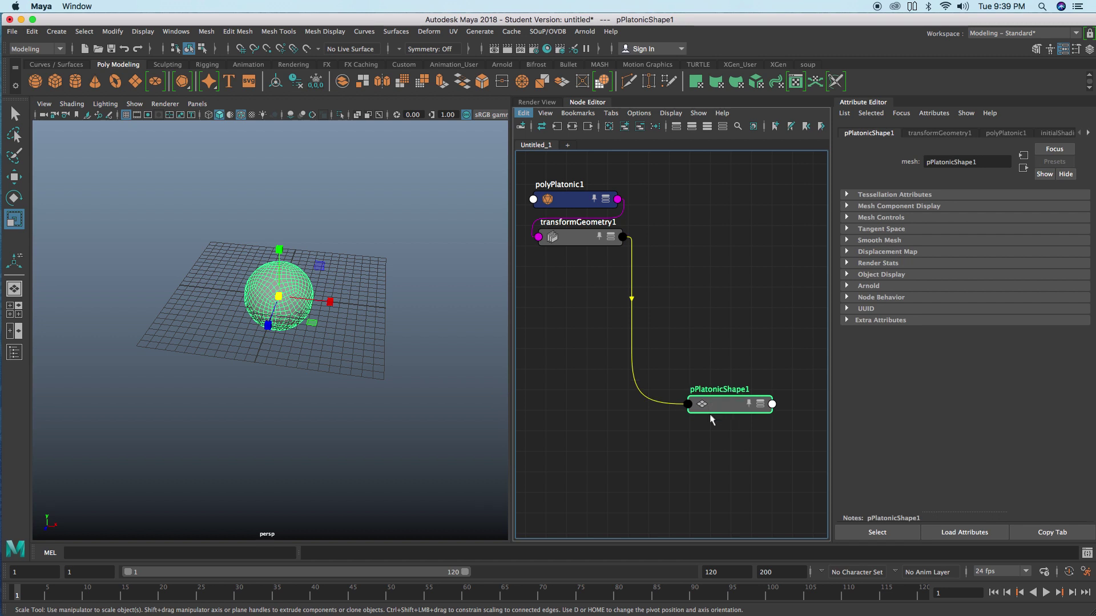
Add a SOuP solver node to the sphere and place it between transformGeometry1 and pPlatonicShape1 in the tidied graph
right_click_drag(352, 315, 332, 316, "alt")
key("q")
middle_click_drag(343, 317, 349, 322, "alt")
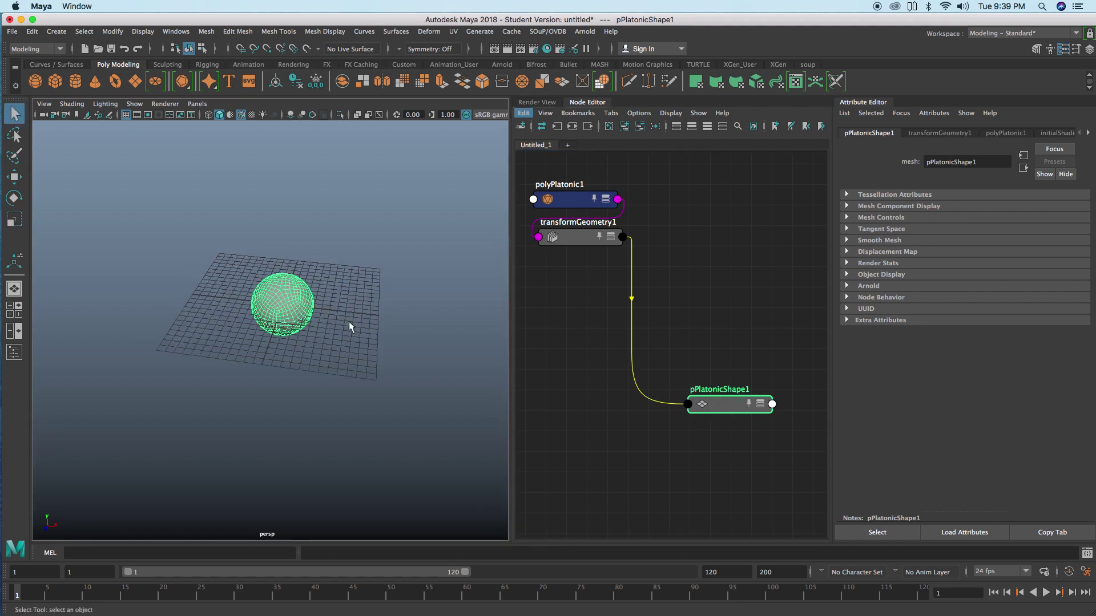
left_click(547, 31)
mouse_move(559, 52)
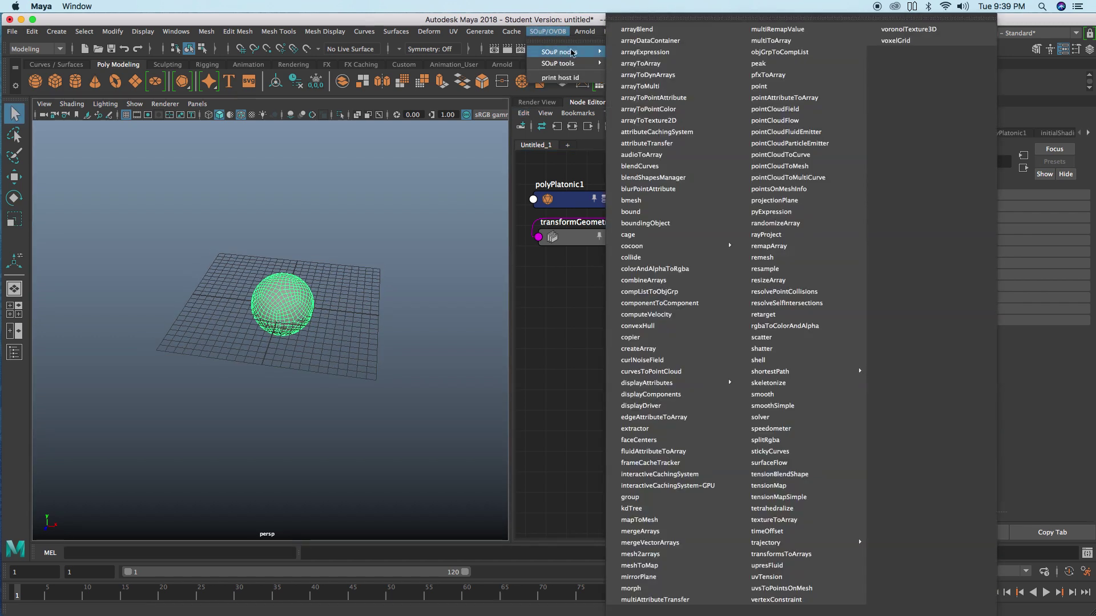
left_click(760, 416)
left_click_drag(699, 368, 584, 415)
left_click(639, 125)
left_click_drag(699, 359, 607, 330)
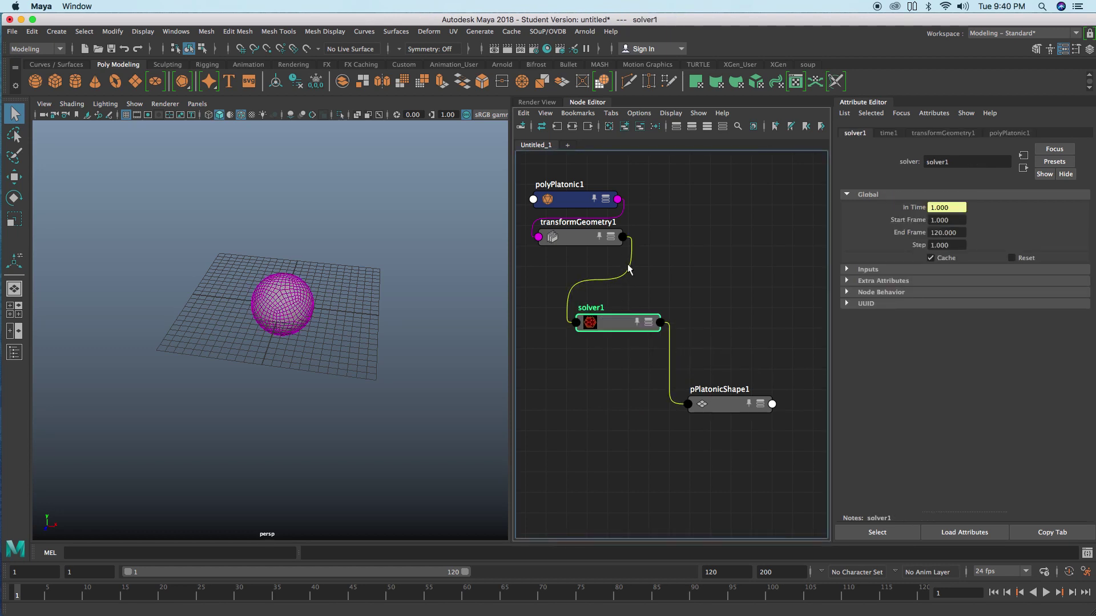
Space solver1 and pPlatonicShape1 farther apart in the graph and play the timeline to check the solver
middle_click_drag(675, 286, 674, 278, "alt")
left_click_drag(719, 403, 727, 425)
left_click(630, 308)
left_click_drag(631, 311, 636, 299)
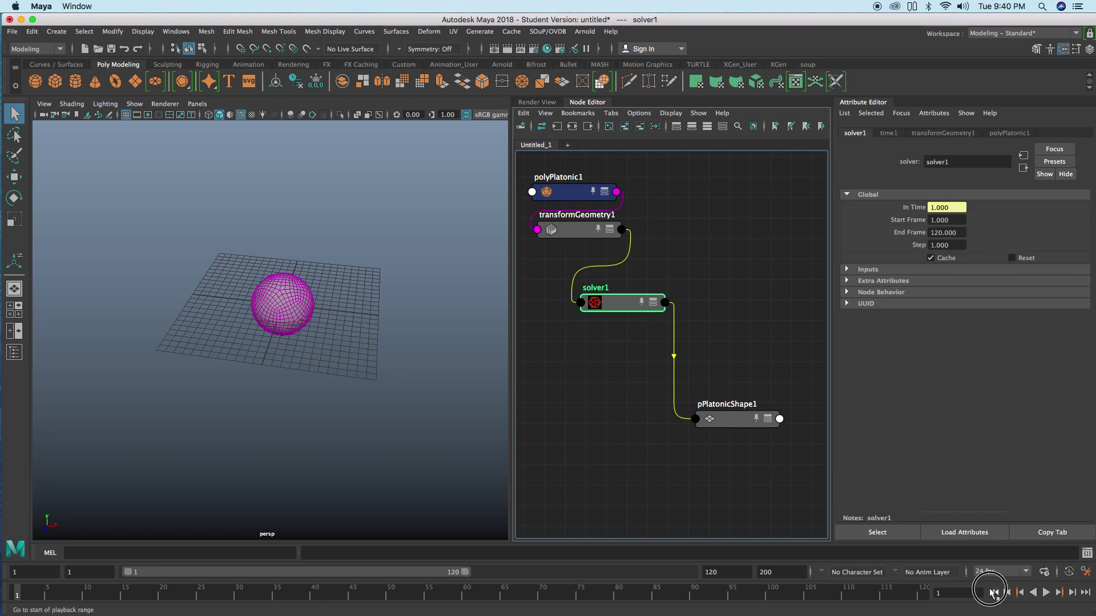
left_click(1045, 592)
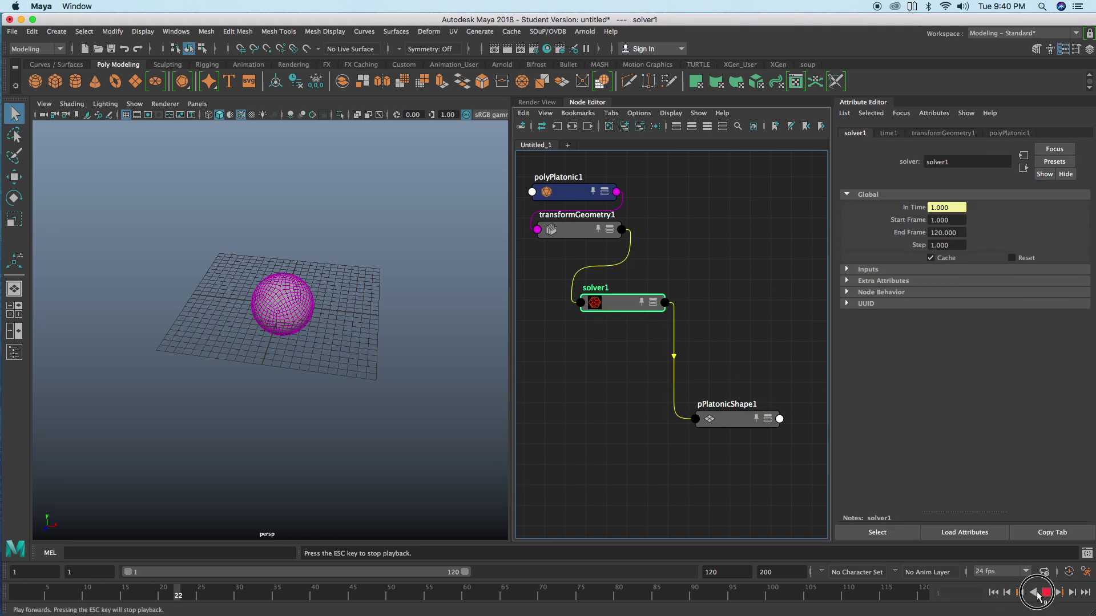
left_click(1034, 593)
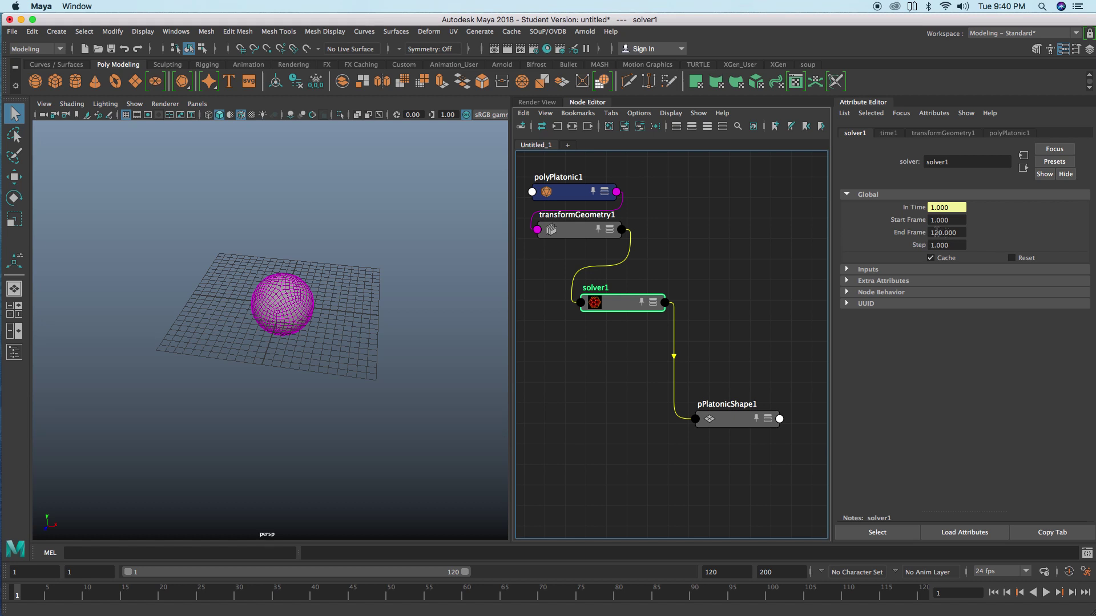
Lower solver1 in the graph to leave more room beneath transformGeometry1
left_click_drag(629, 309, 632, 316)
middle_click_drag(694, 289, 698, 297, "alt")
right_click_drag(698, 297, 681, 289, "alt")
middle_click_drag(682, 289, 674, 284, "alt")
left_click_drag(625, 314, 623, 343)
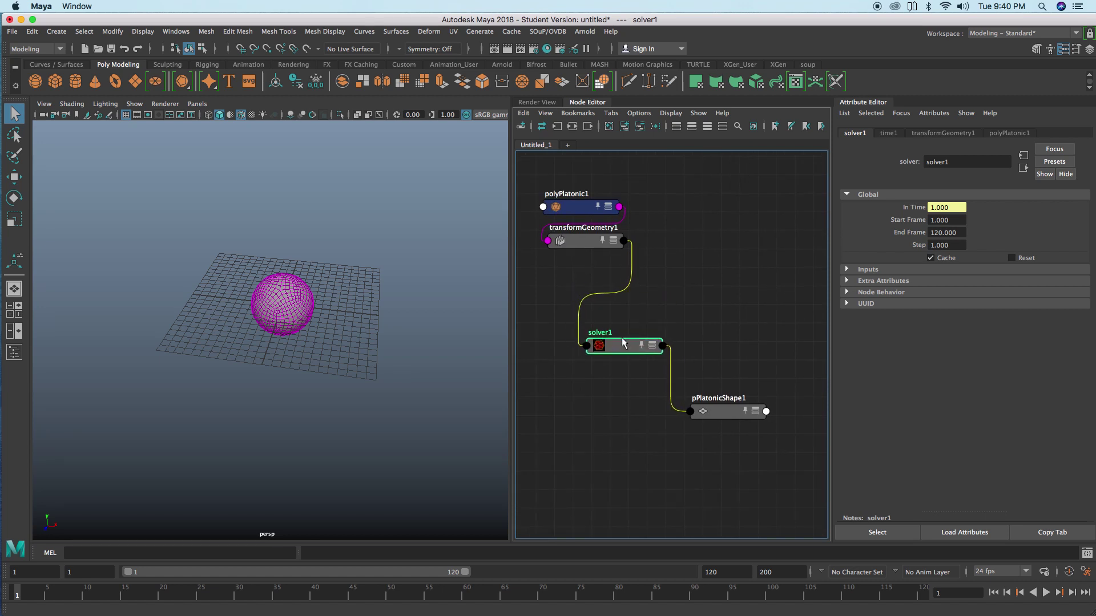
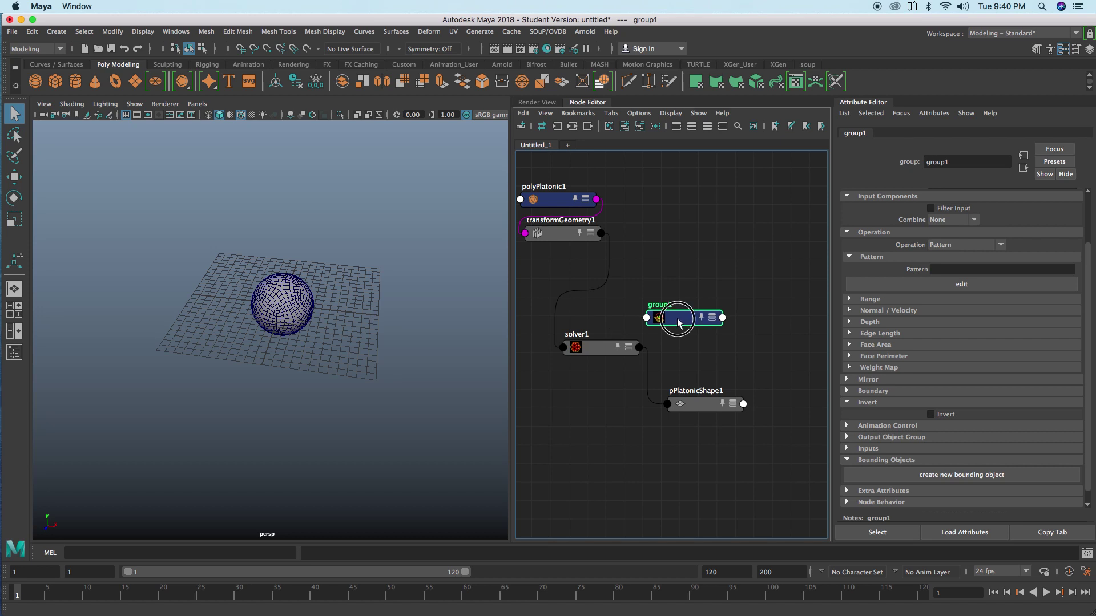
Add a second SOuP group node to the graph
key("Tab")
type("gro")
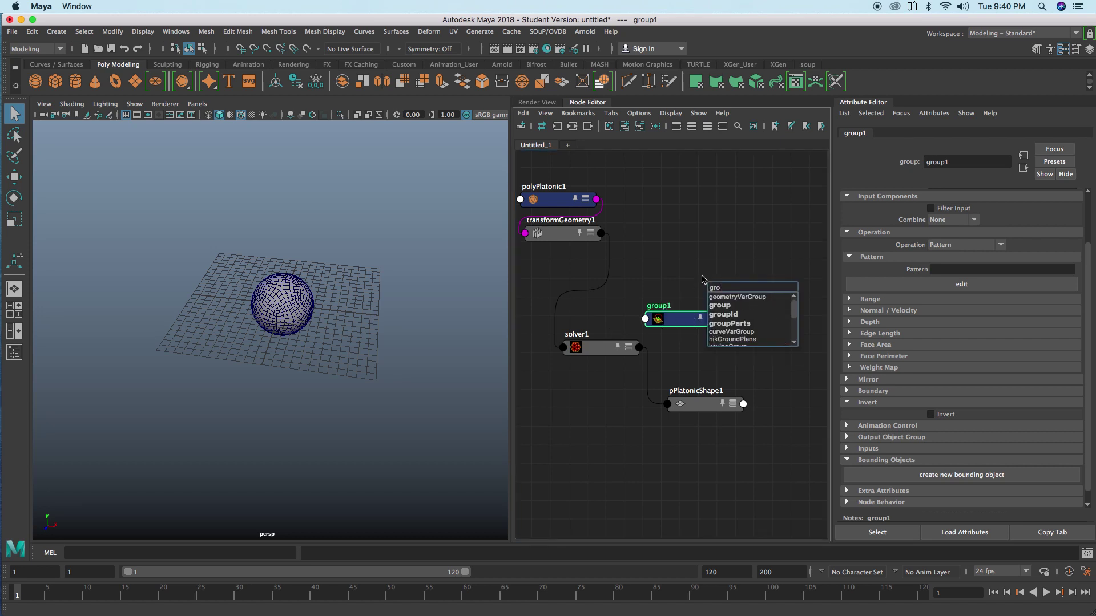
left_click(737, 309)
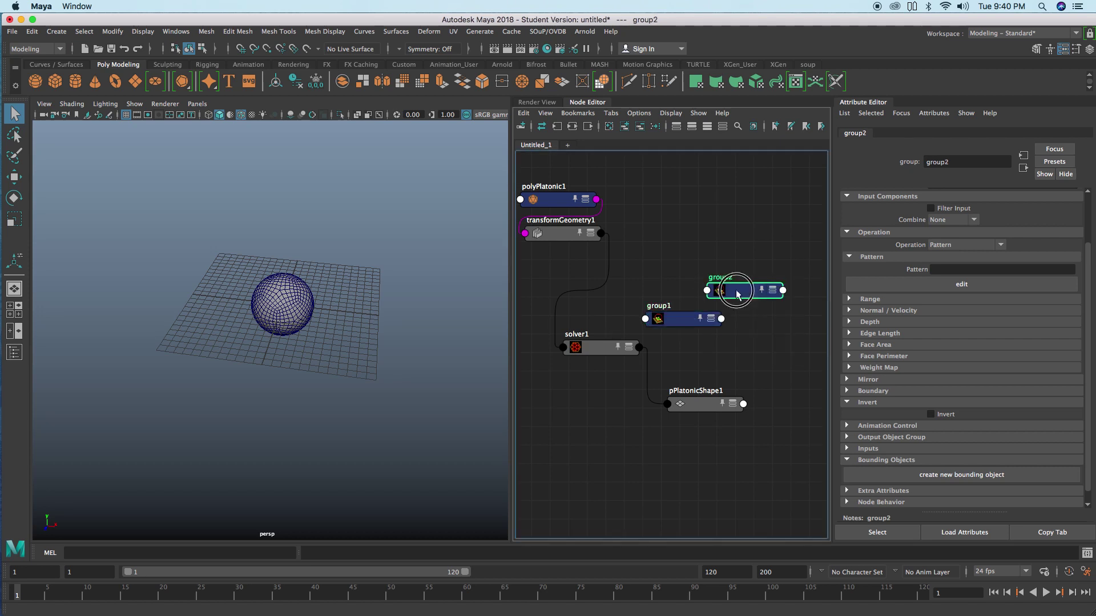
Arrange the two group nodes beside the solver, with group1 above group2
left_click(683, 319)
left_click_drag(682, 317, 689, 315)
left_click_drag(756, 282, 756, 277)
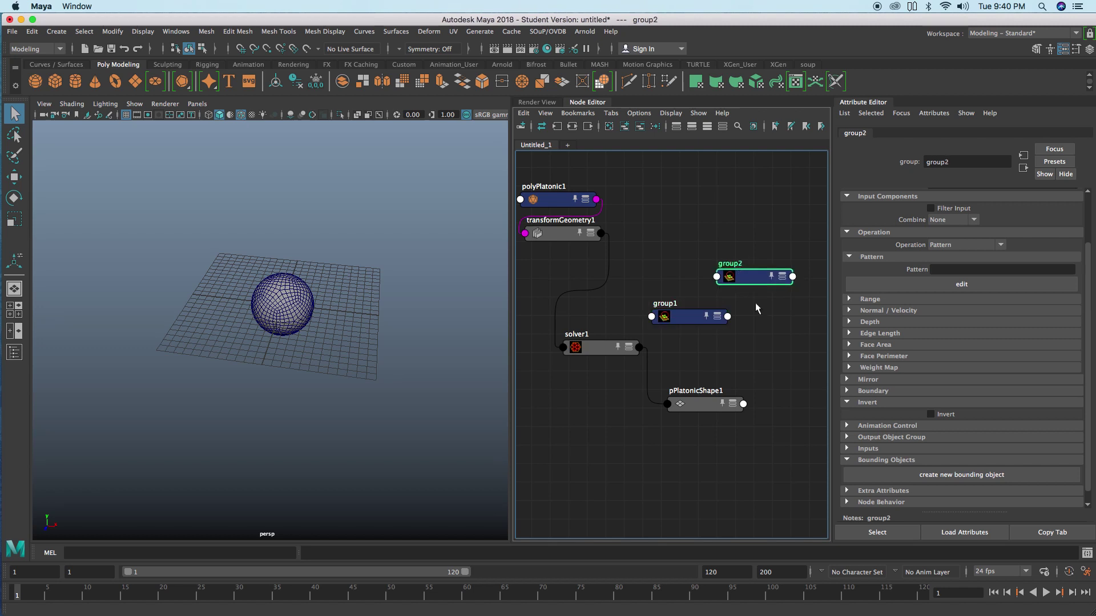
left_click_drag(680, 316, 683, 317)
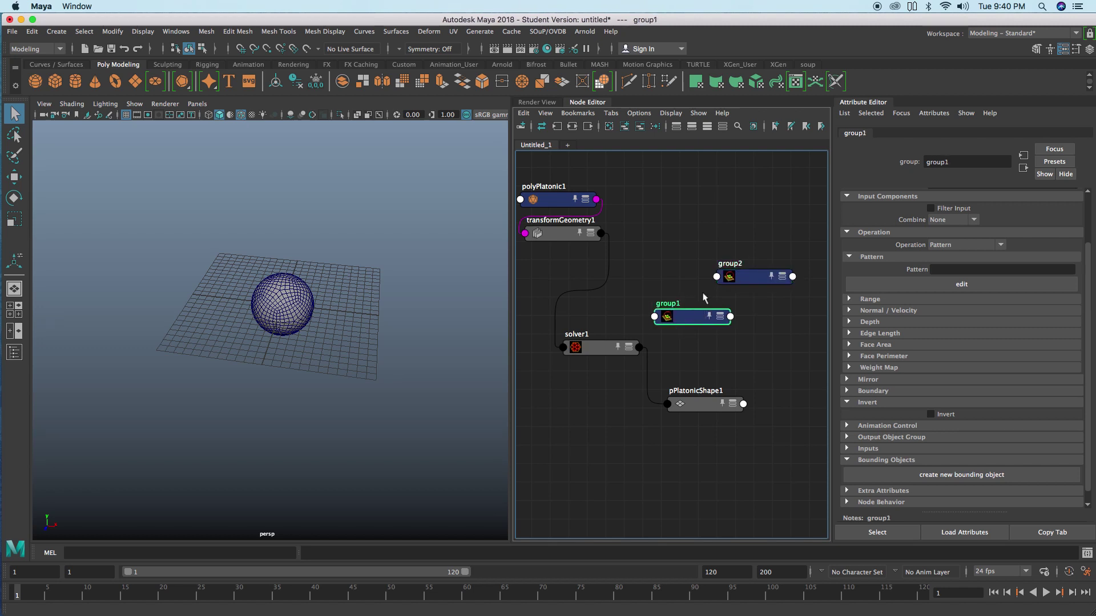
left_click_drag(745, 280, 764, 338)
left_click_drag(693, 317, 691, 269)
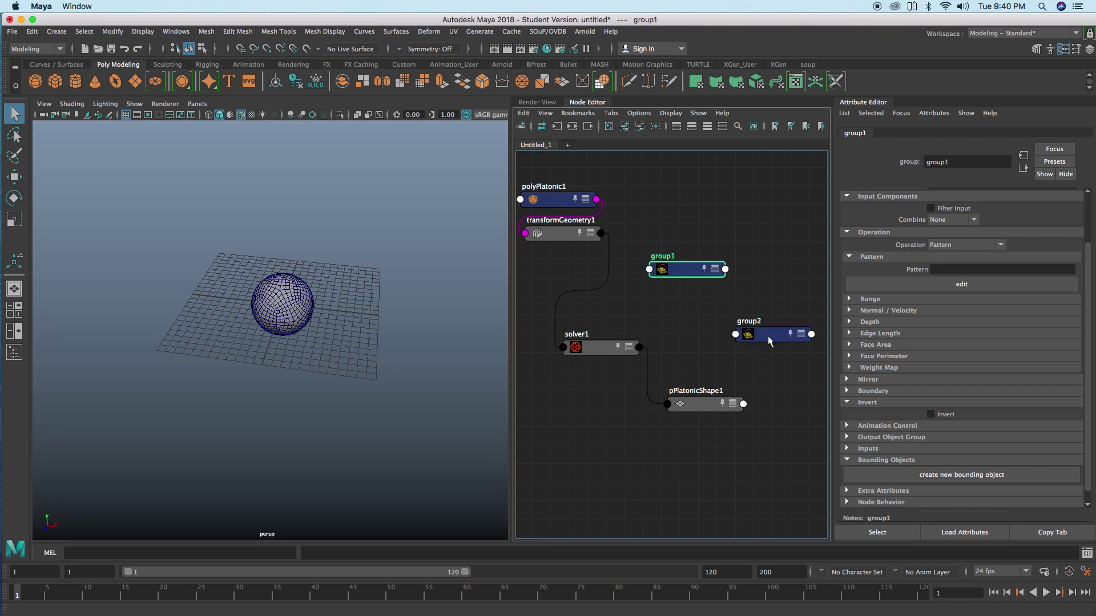
left_click_drag(767, 337, 734, 325)
Set group1's component type to mesh face and its operation to Range, with step values 1 and 5
left_click(689, 269)
scroll(950, 228, "up", 3)
left_click(984, 219)
left_click(964, 252)
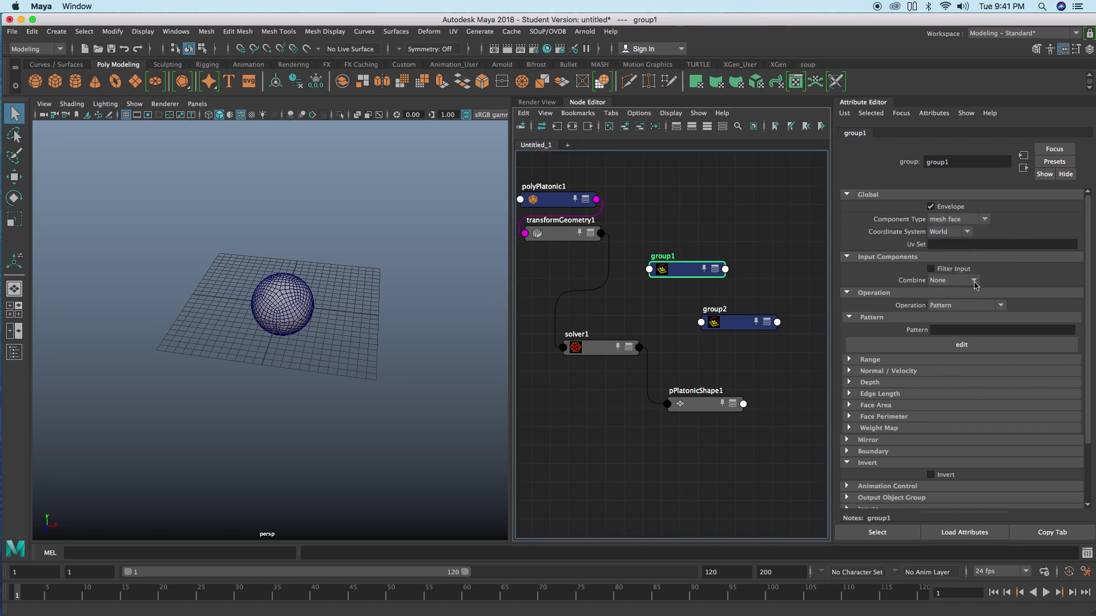
left_click(942, 306)
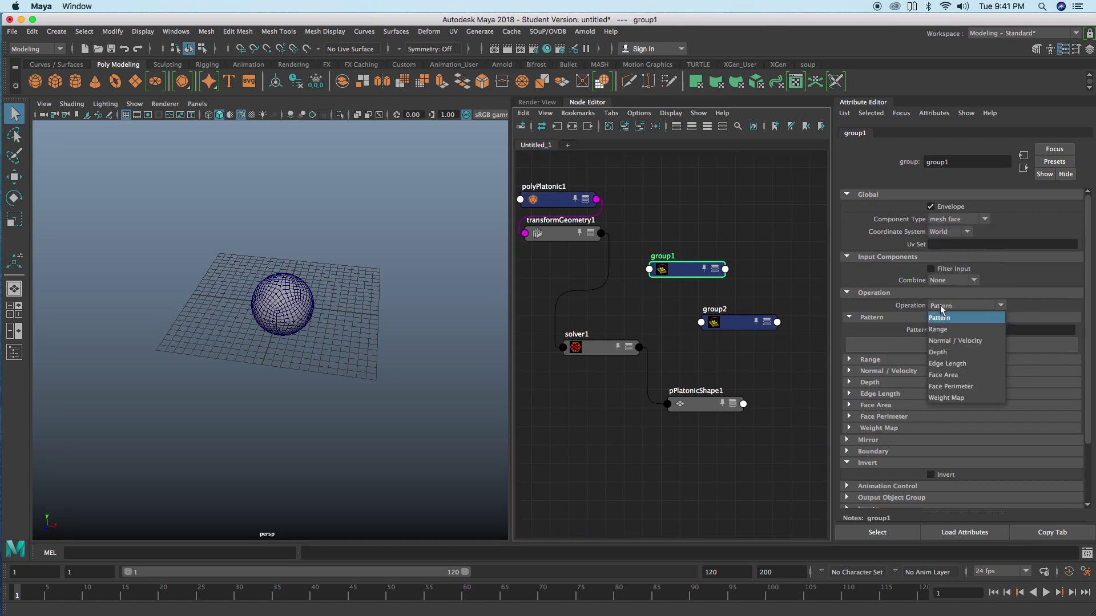
left_click(951, 329)
left_click(864, 320)
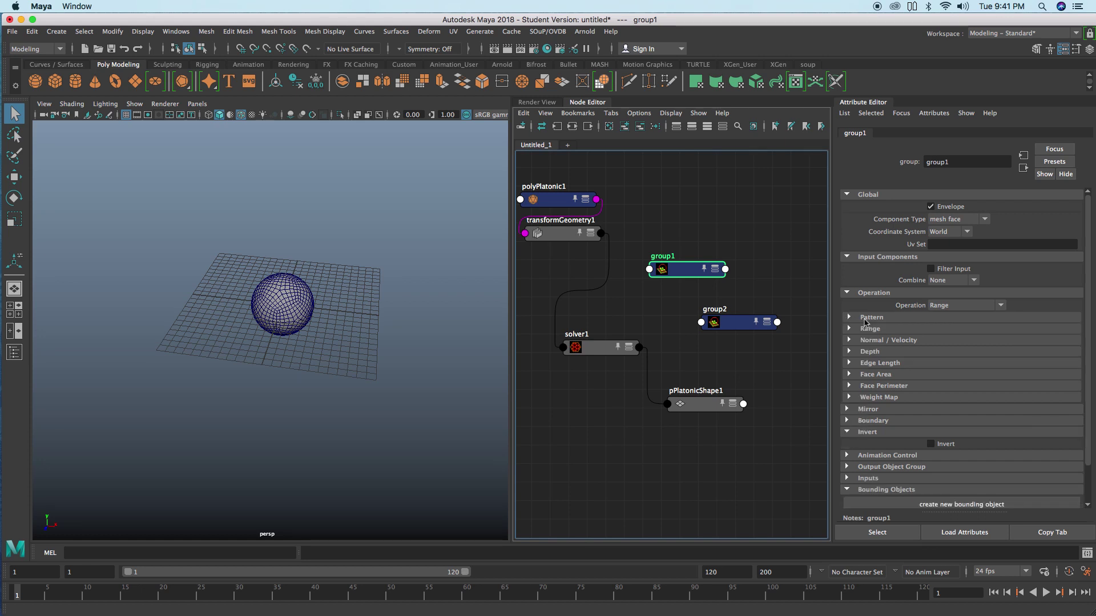
left_click(848, 330)
left_click(979, 354)
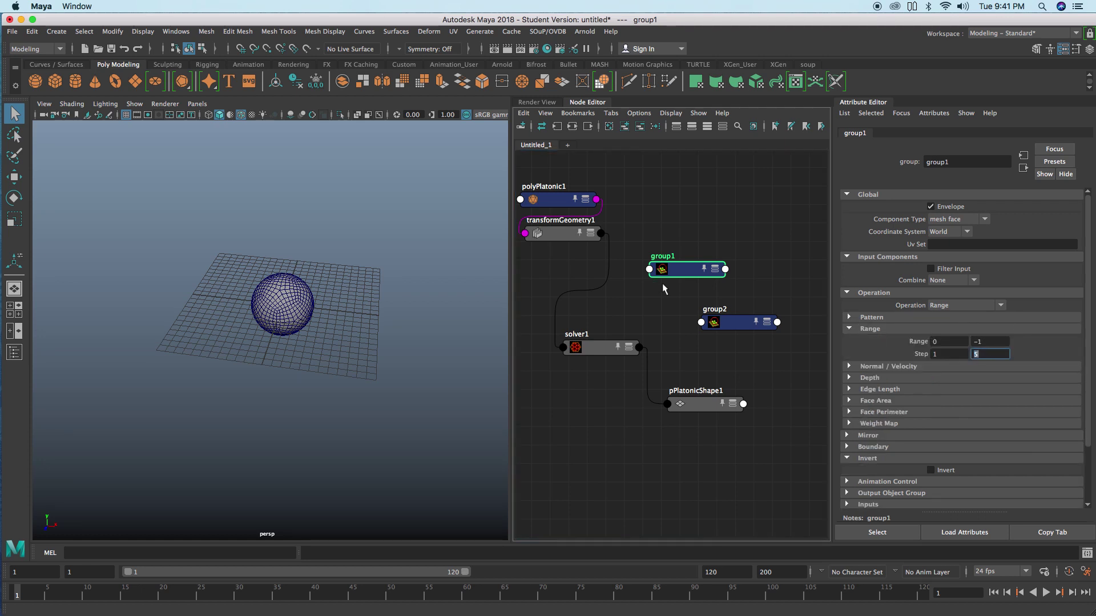
Set group2's component type to mesh face and its operation to Pattern, with * as the pattern
left_click(733, 324)
left_click(963, 222)
left_click(967, 254)
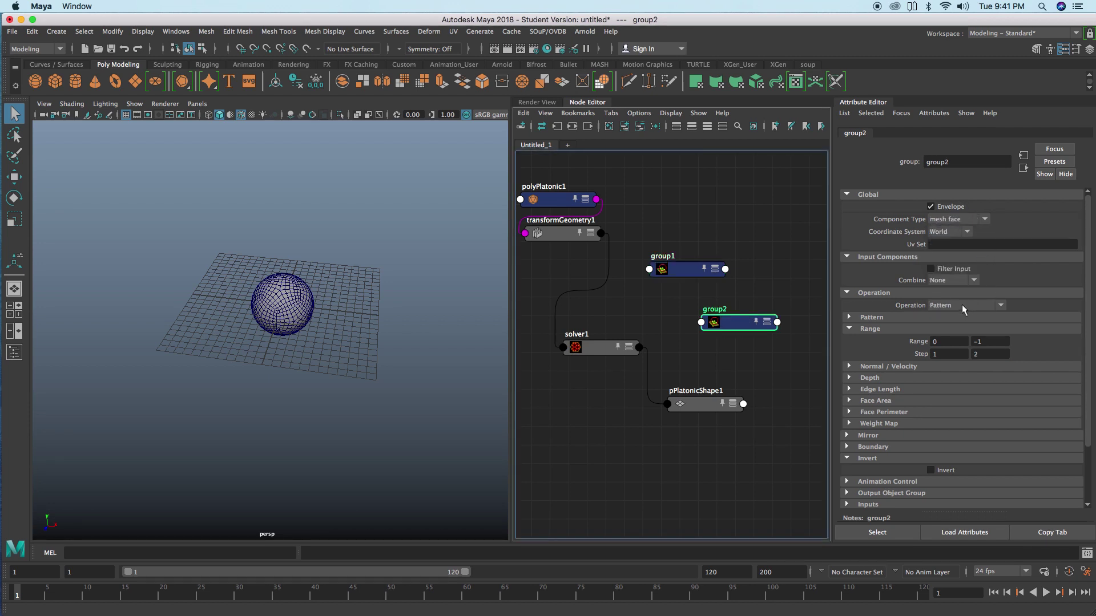
left_click(857, 327)
left_click(872, 318)
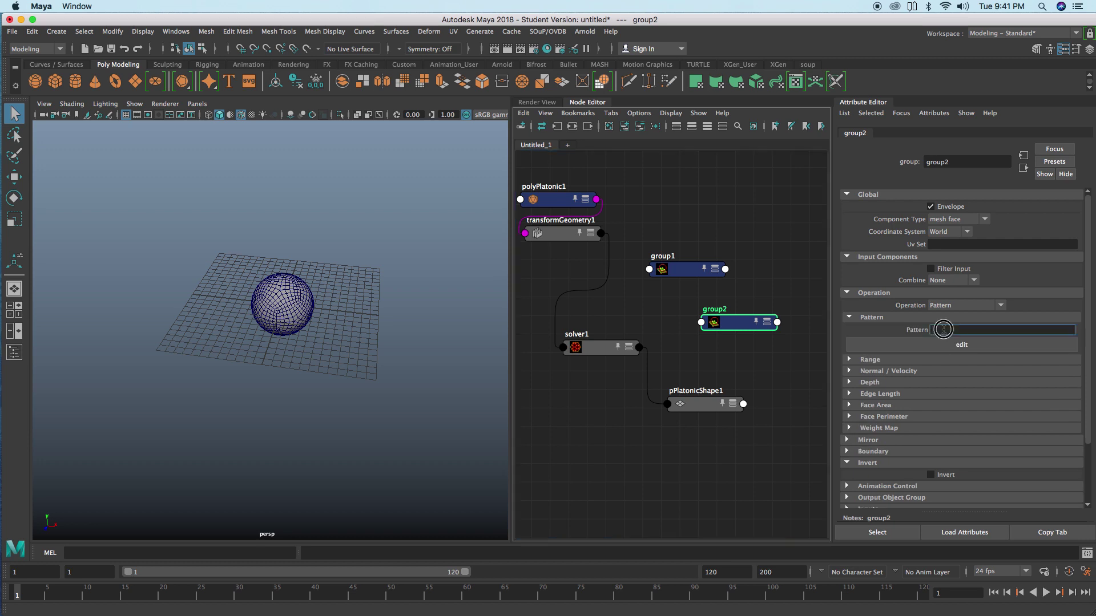
key("Return")
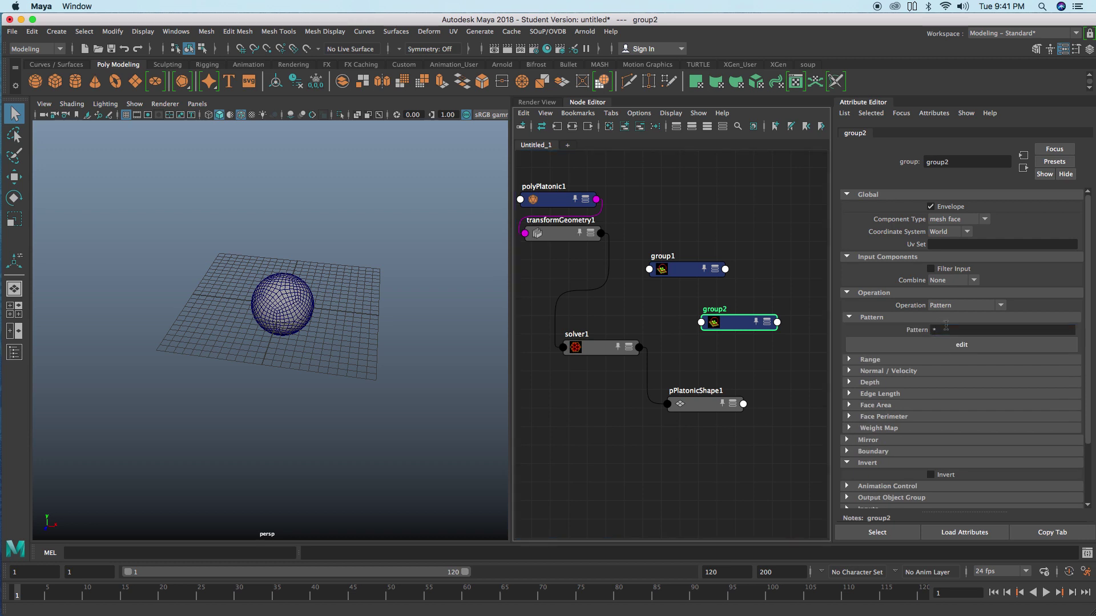
Connect transformGeometry1's output geometry to group1's input geometry
left_click(701, 243)
left_click(552, 234)
left_click_drag(556, 227, 562, 229)
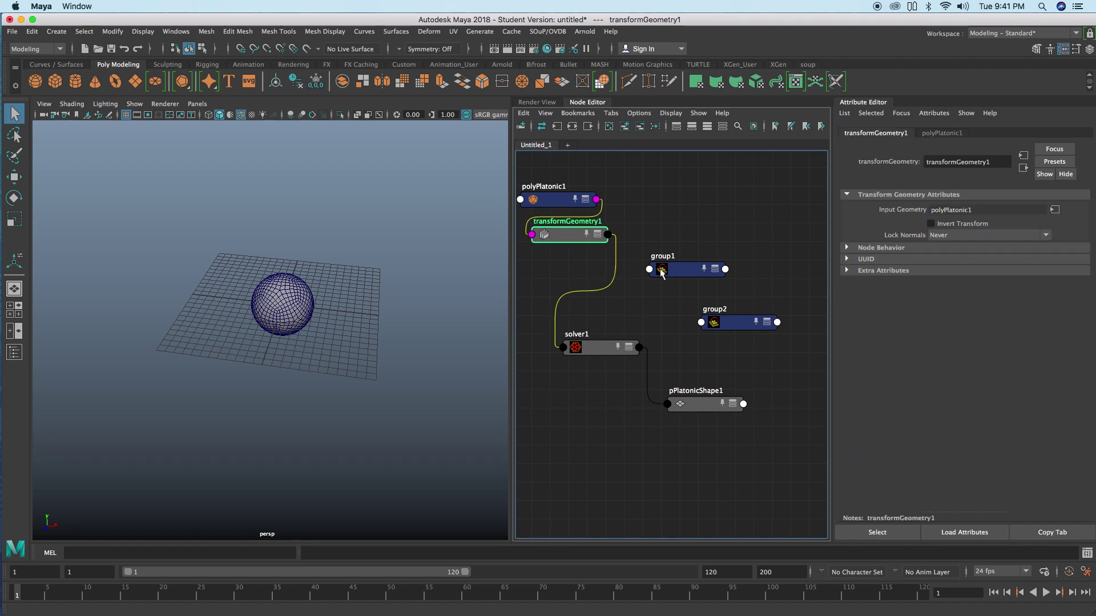
left_click(683, 271, "shift")
right_click_drag(706, 222, 815, 228)
left_click(757, 222)
Connect solver1's outGeometry to group2's inGeometry
left_click_drag(740, 321, 737, 335)
left_click_drag(599, 353, 598, 356)
left_click(718, 340, "shift")
right_click_drag(780, 270, 887, 301)
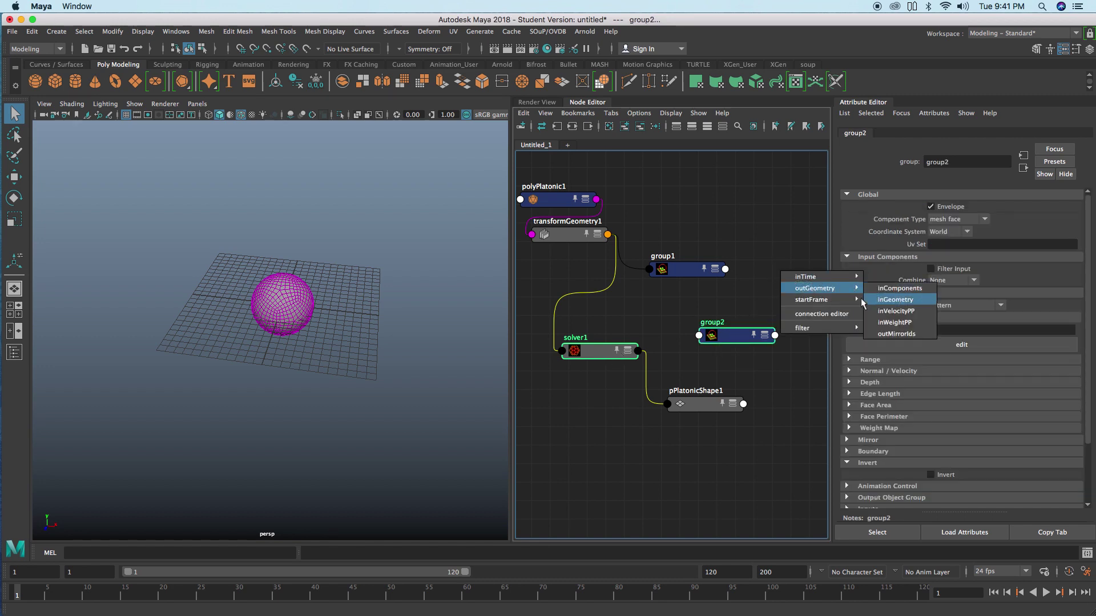
left_click(882, 300)
left_click(759, 306)
Place group1 just beside group2 and connect group1's outComponents to group2's inComponents
left_click_drag(739, 335, 738, 324)
left_click_drag(692, 271, 659, 299)
left_click_drag(743, 331, 753, 321)
left_click(674, 299)
left_click(738, 314, "shift")
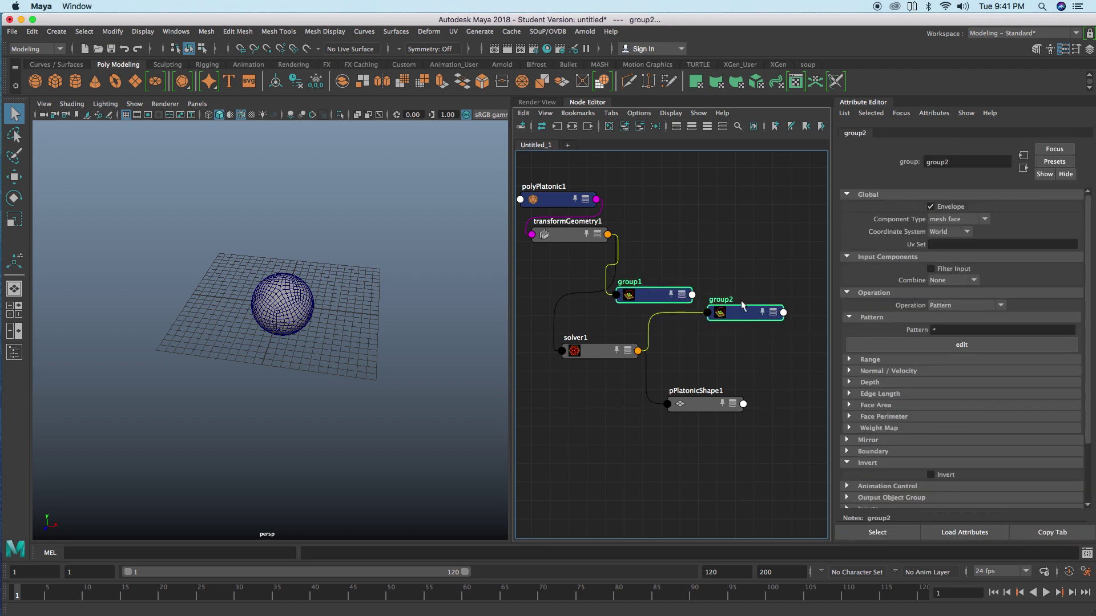
right_click(736, 260)
mouse_move(793, 272)
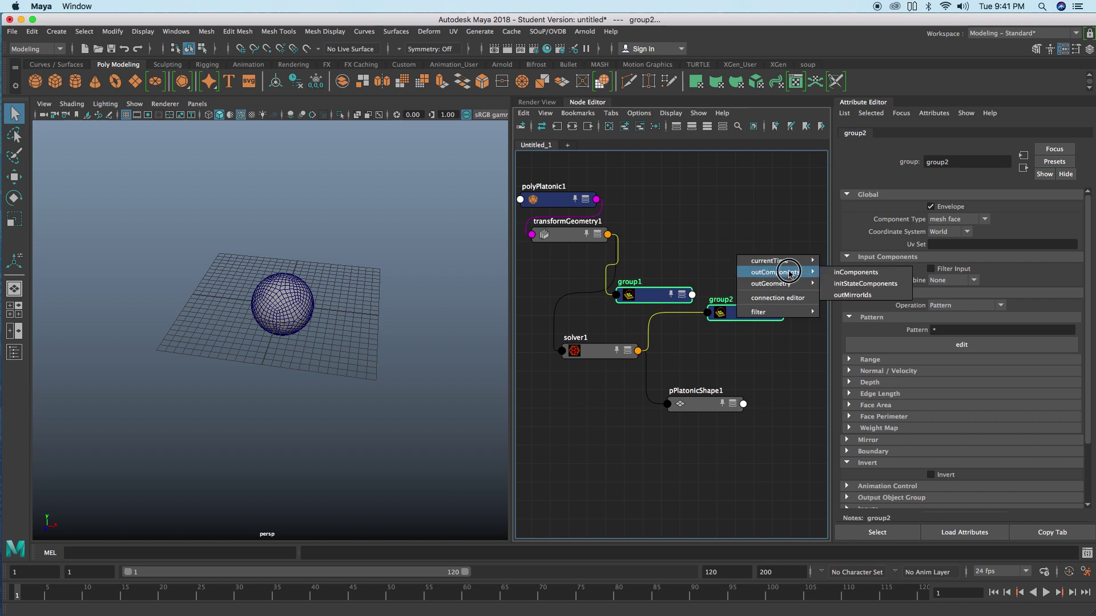
left_click(843, 272)
left_click(737, 269)
Space the two group nodes slightly apart and set group2's input component combine mode to Intersect
left_click_drag(656, 295, 663, 291)
left_click_drag(742, 317, 756, 317)
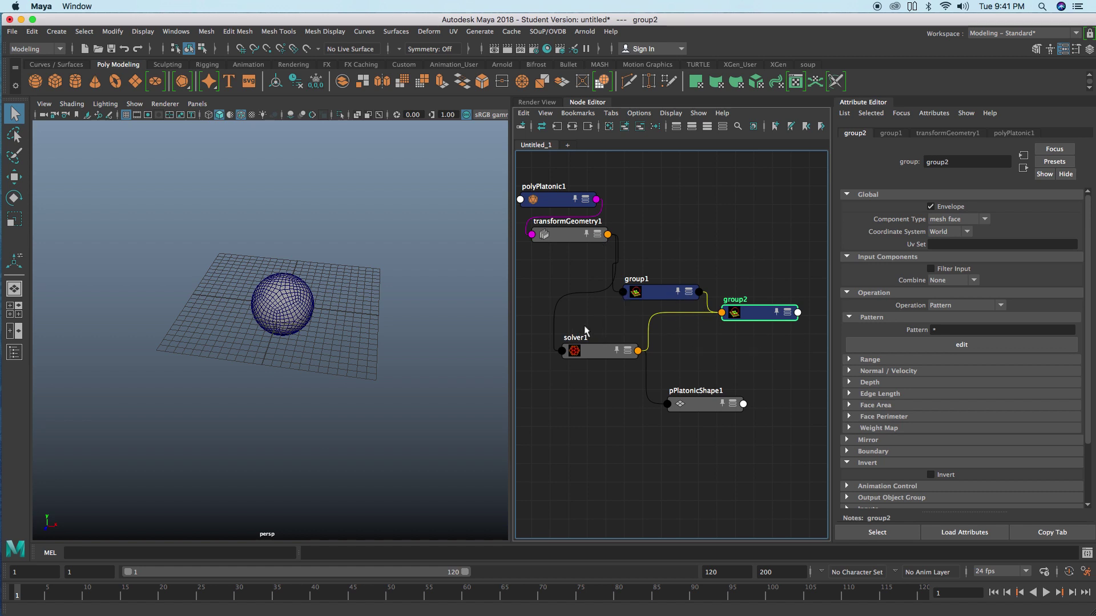
left_click(957, 283)
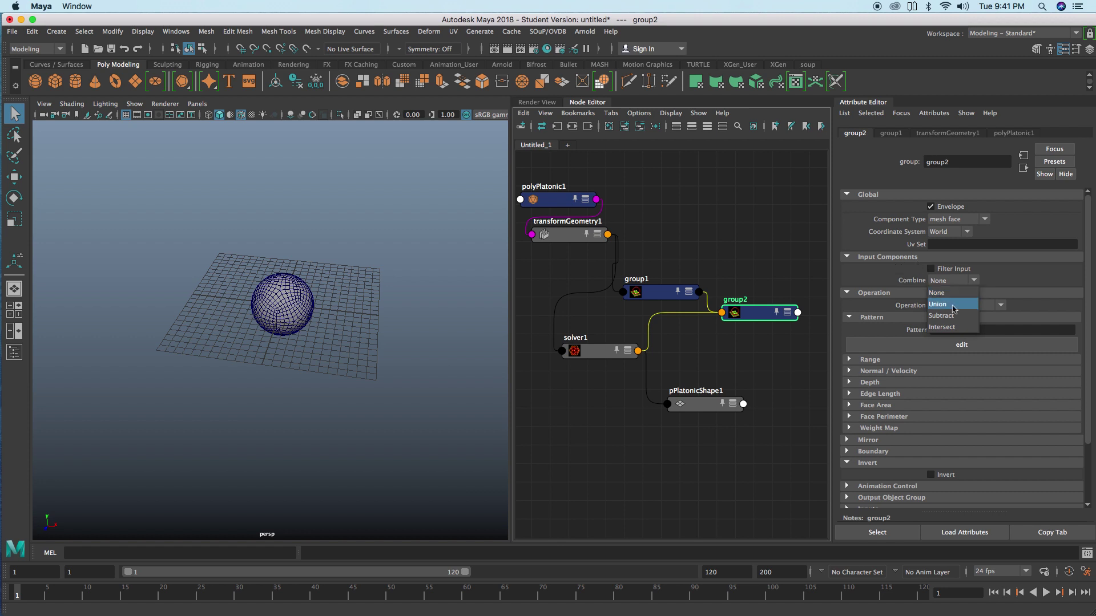
left_click(941, 327)
left_click(733, 332)
left_click(762, 310)
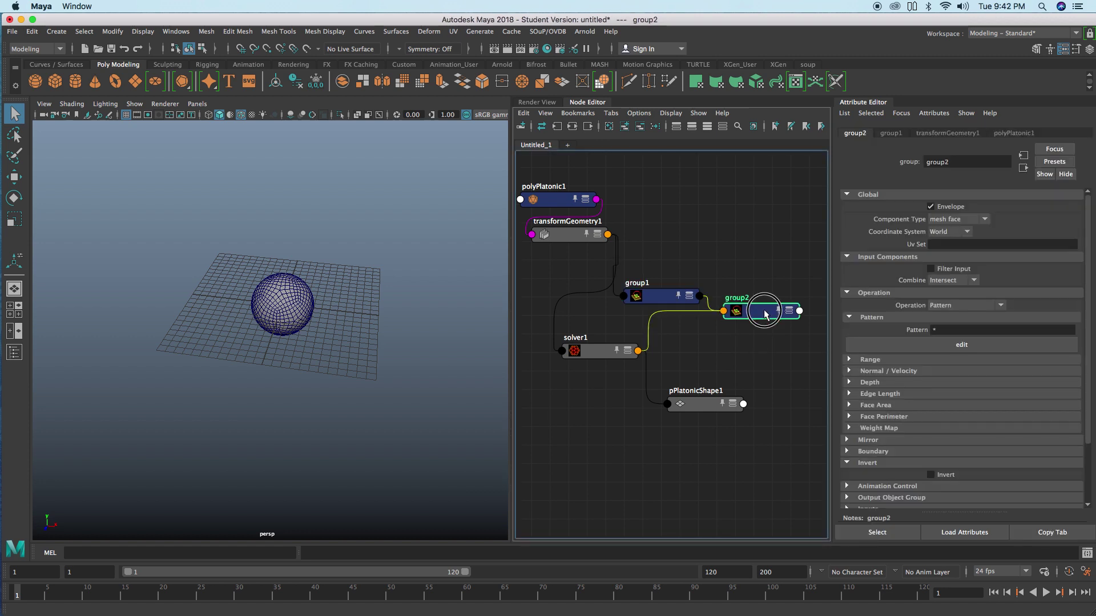
Add a polyExtrudeFace node to the graph and place it above the group nodes
key("Tab")
type("extru")
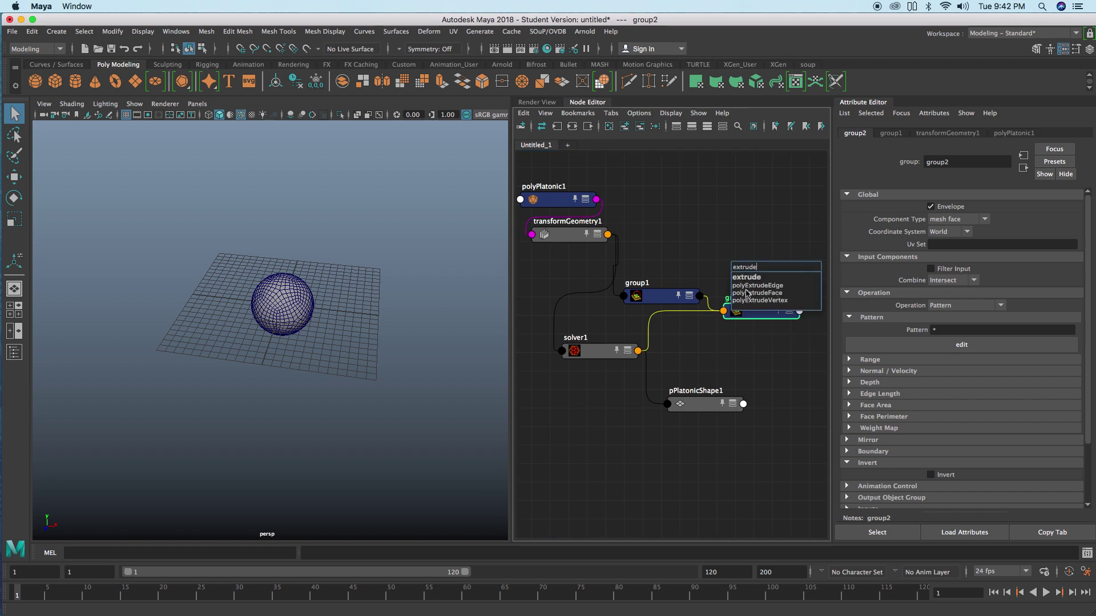
type("de")
left_click(746, 293)
left_click_drag(768, 265, 728, 259)
Connect group2's geometry and component outputs to polyExtrudeFace1 and set the extrusion's local Z translation to 0.25
left_click(761, 313)
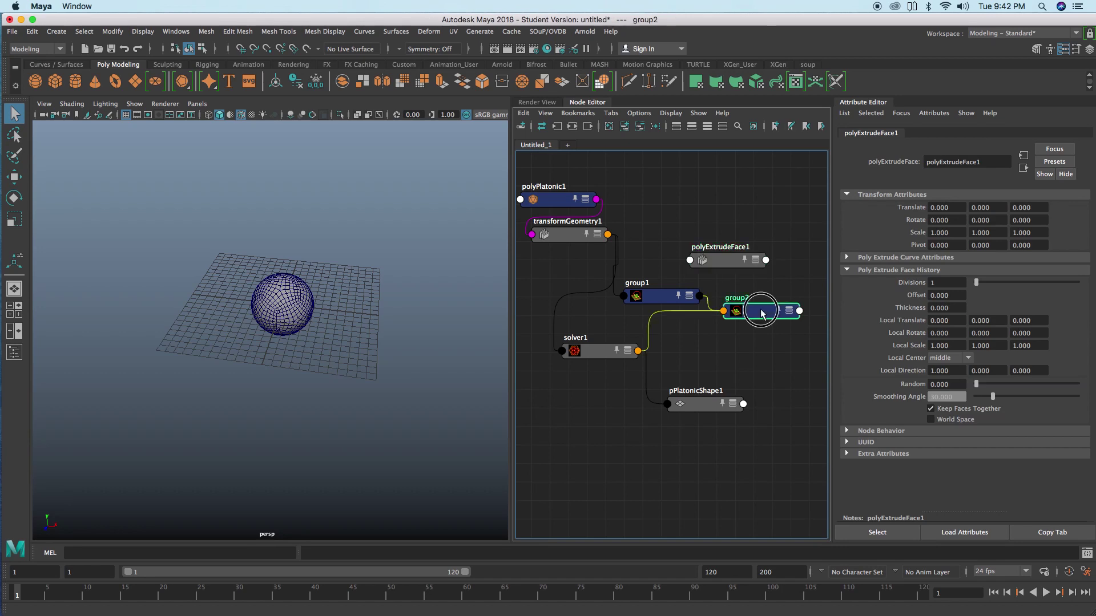
left_click_drag(762, 313, 776, 314)
left_click(720, 260)
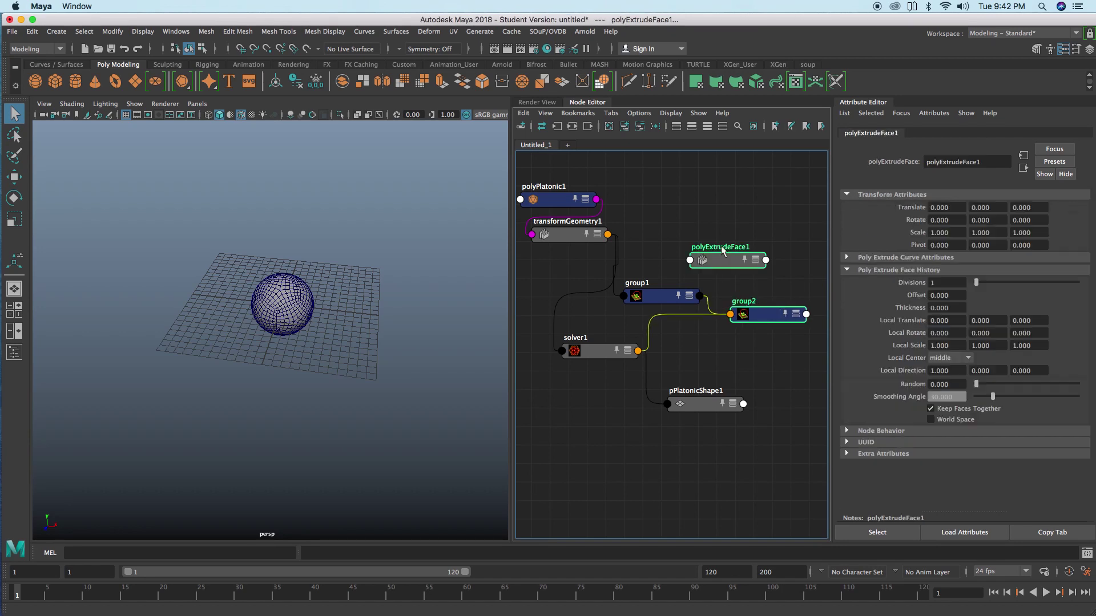
right_click_drag(730, 211, 832, 230)
right_click_drag(765, 204, 852, 231)
left_click_drag(741, 256, 727, 245)
left_click_drag(1021, 321, 1032, 319, "ctrl")
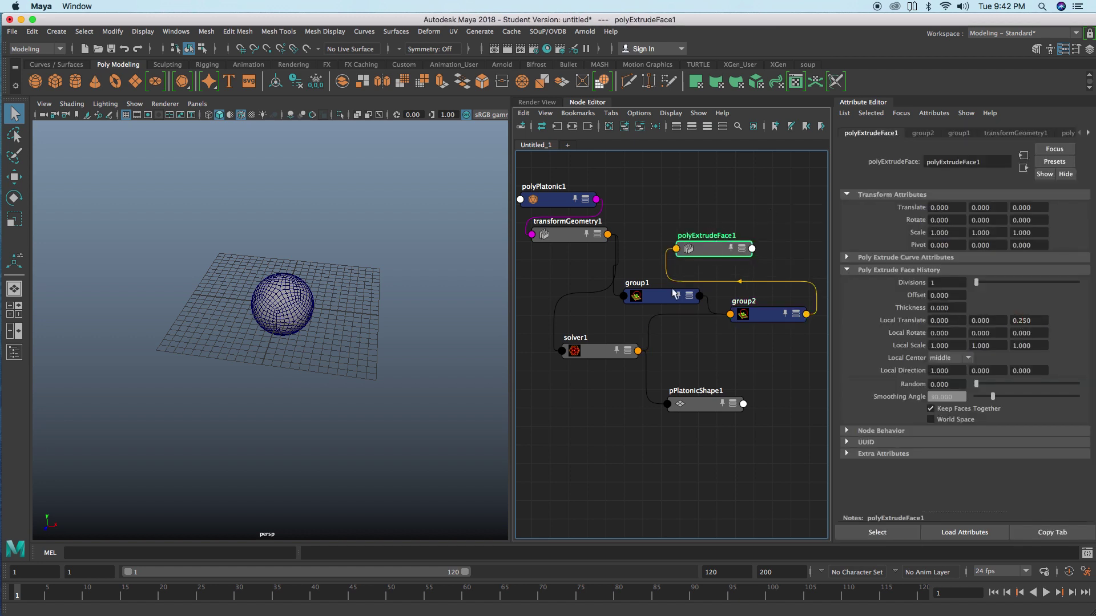
Feed polyExtrudeFace1's output back into solver1's solve input, and shift solver1 slightly in the graph
left_click_drag(707, 248, 705, 252)
left_click(602, 350)
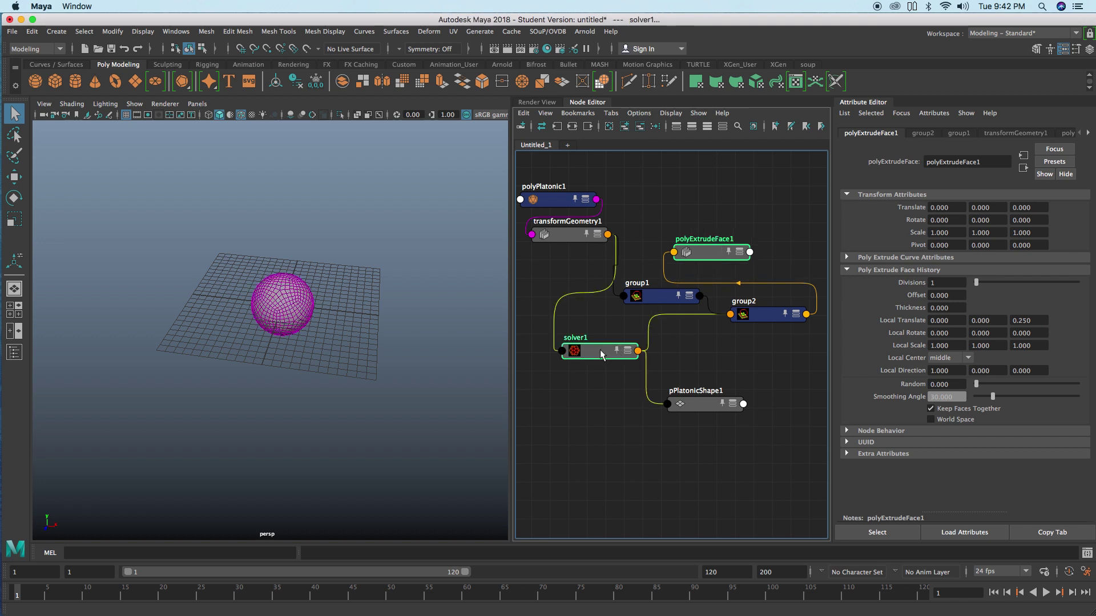
right_click(666, 216)
mouse_move(707, 217)
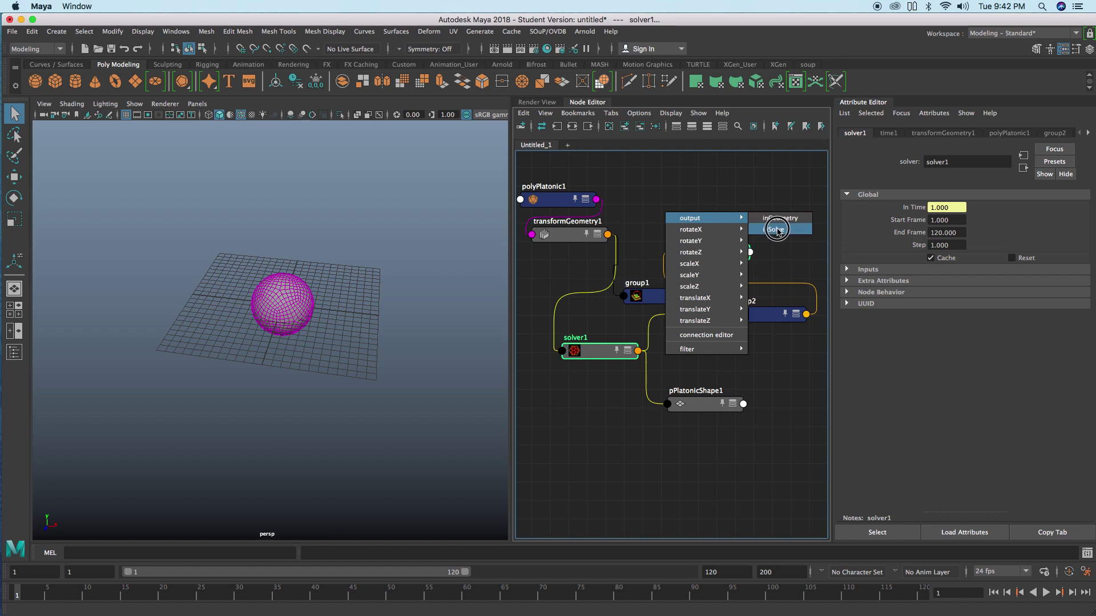
left_click(777, 230)
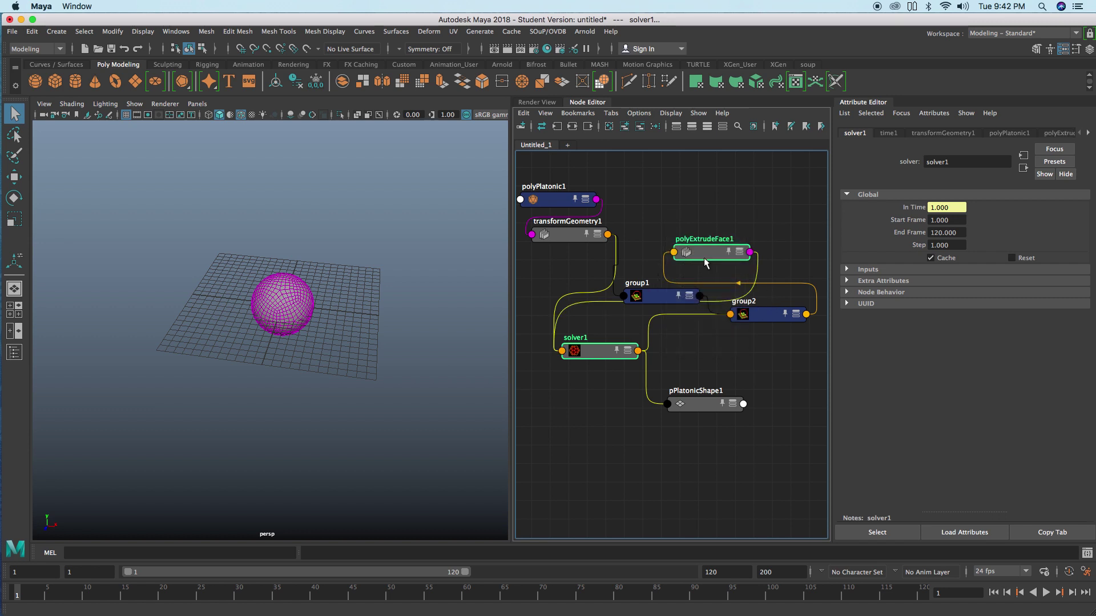
left_click(654, 261)
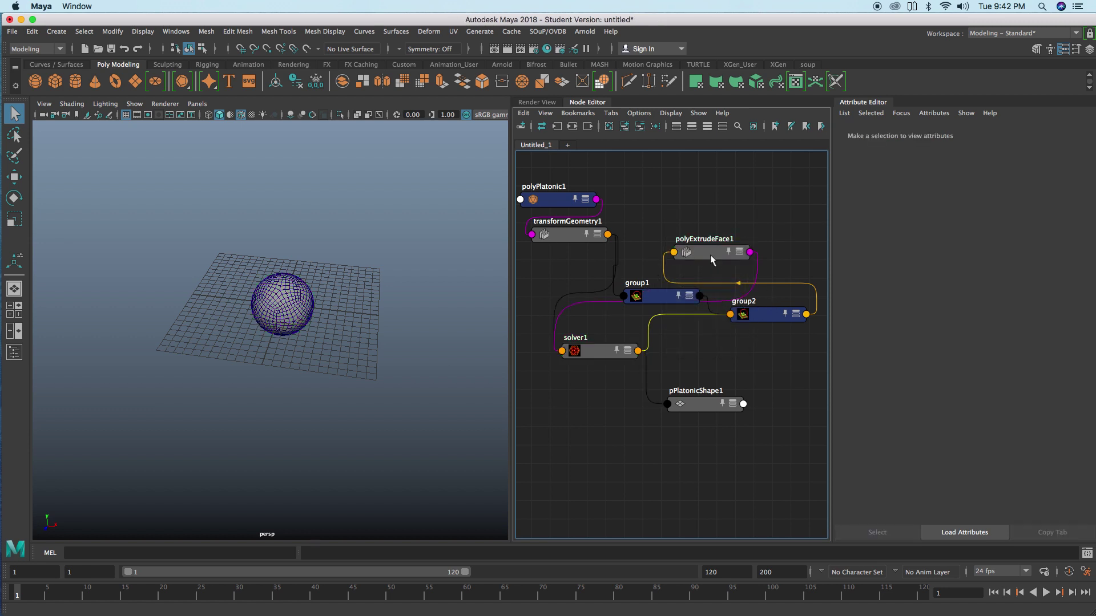
left_click_drag(605, 354, 612, 361)
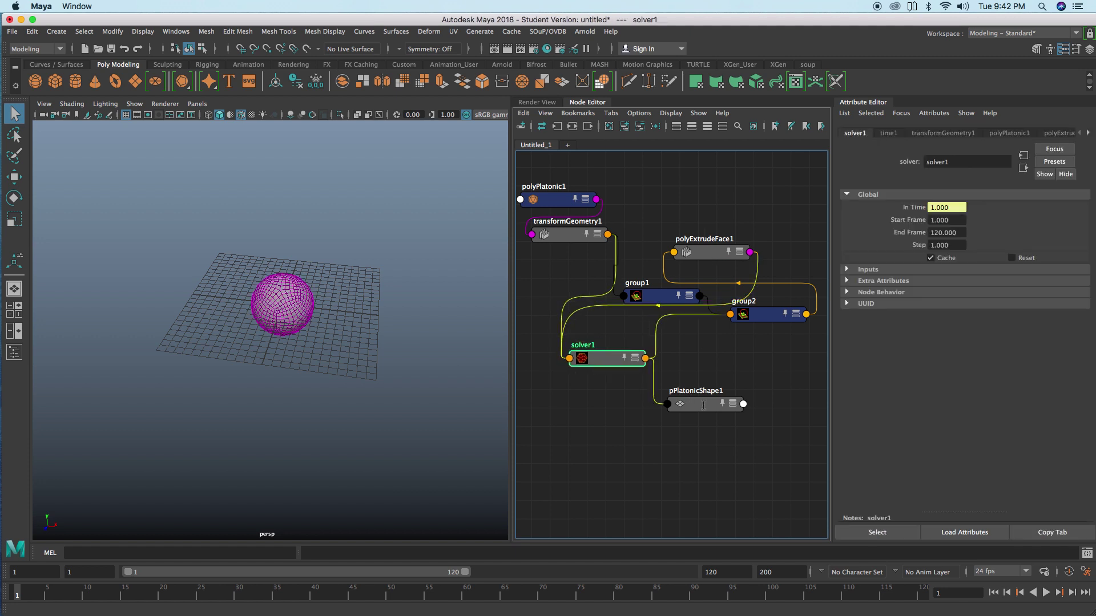
Play the simulation up to frame 20 and examine the extruded spikes up close
left_click_drag(700, 403, 707, 405)
right_click_drag(310, 347, 348, 351, "alt")
middle_click_drag(348, 351, 340, 388, "alt")
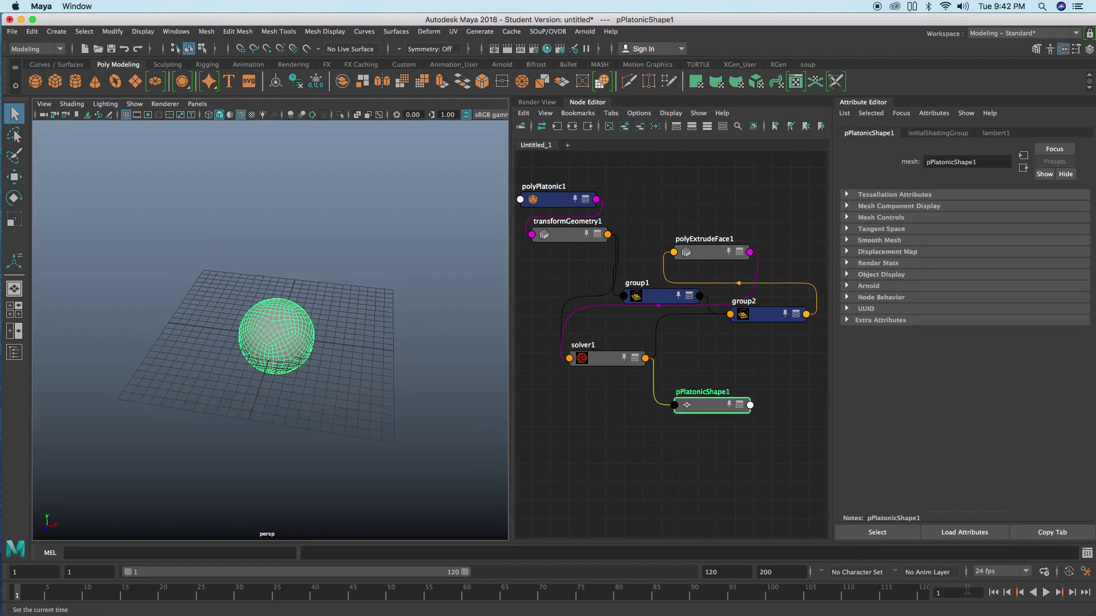
left_click(1042, 597)
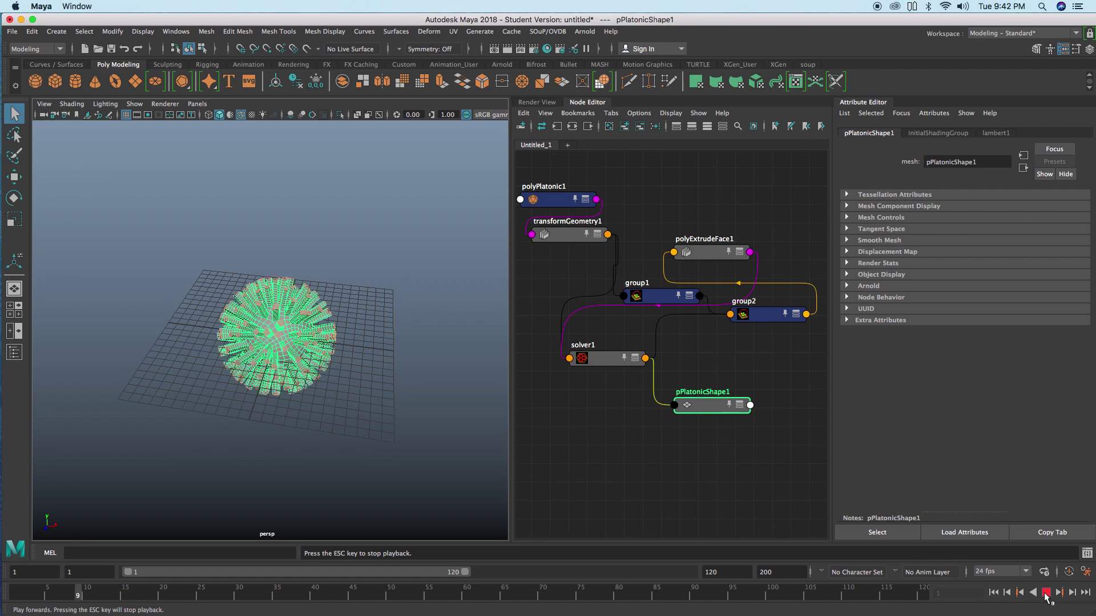
key("Escape")
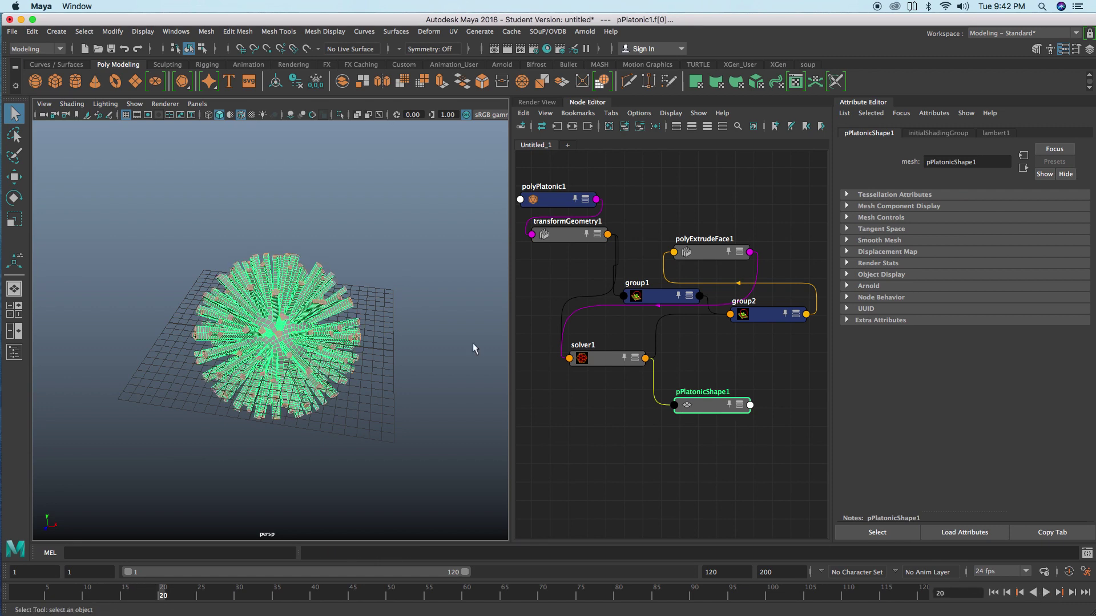
left_click_drag(274, 313, 276, 302, "alt")
right_click_drag(276, 302, 371, 324, "alt")
left_click_drag(302, 289, 310, 290, "alt")
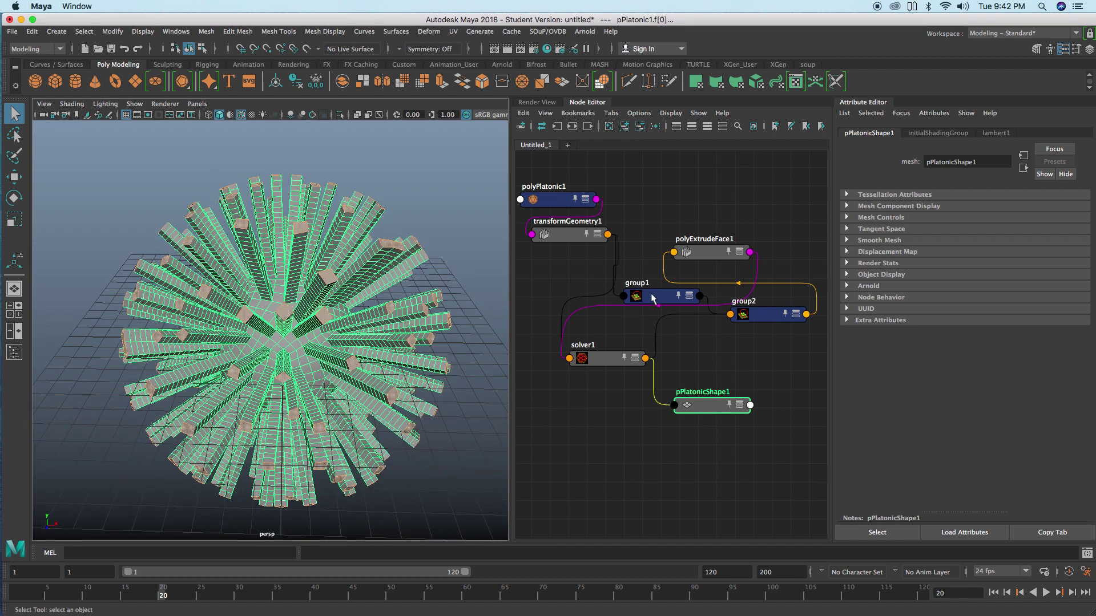
Review the roles of group1 and group2 against the extruded faces of the mesh
left_click_drag(651, 295, 637, 299)
left_click_drag(760, 318, 752, 327)
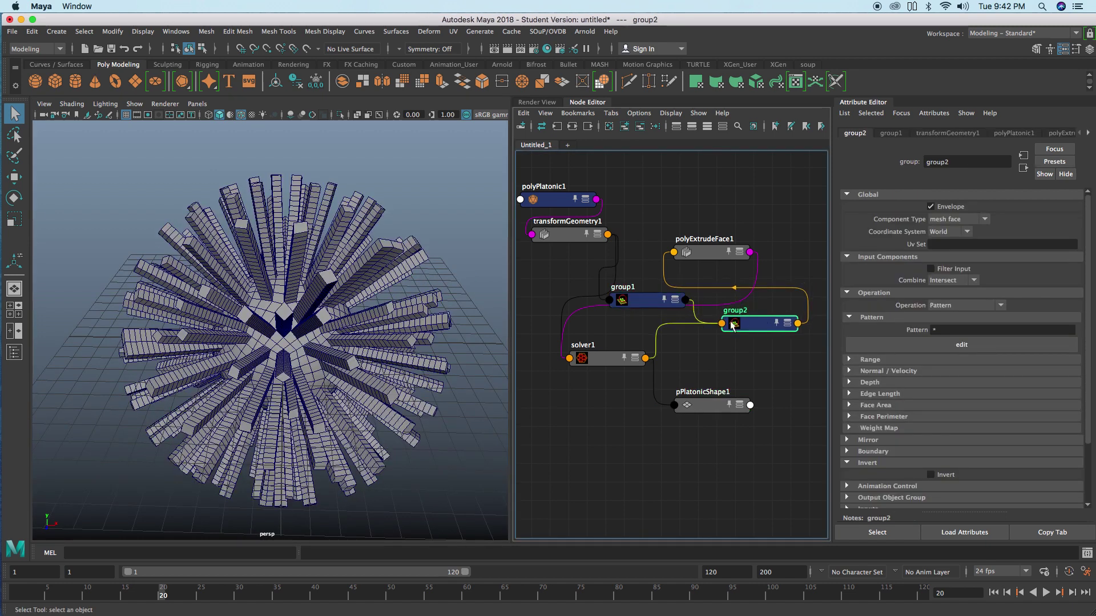
left_click(350, 283)
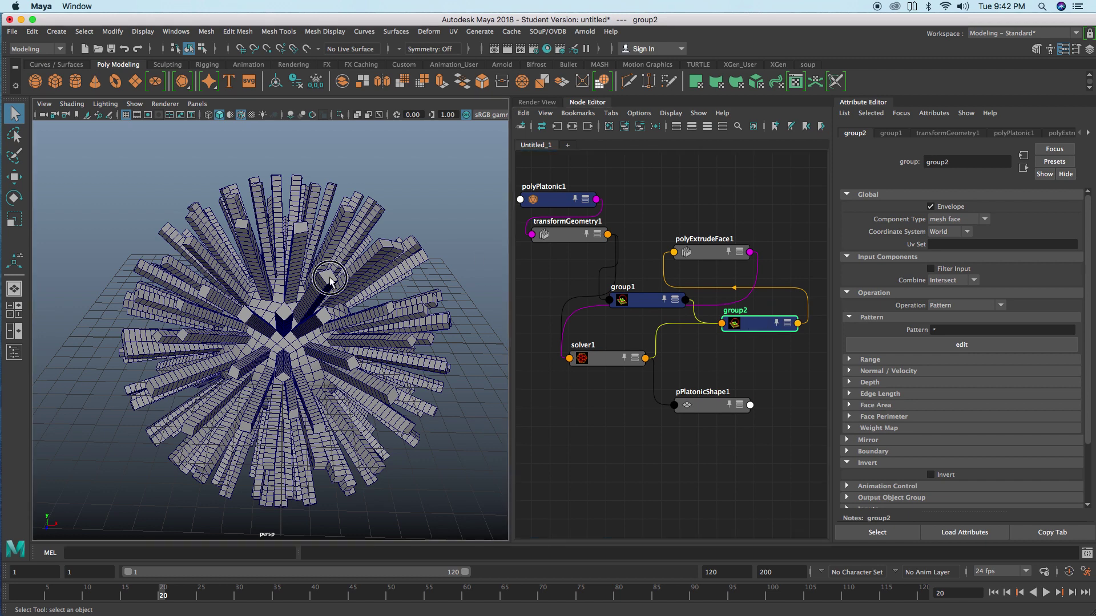
left_click(371, 284)
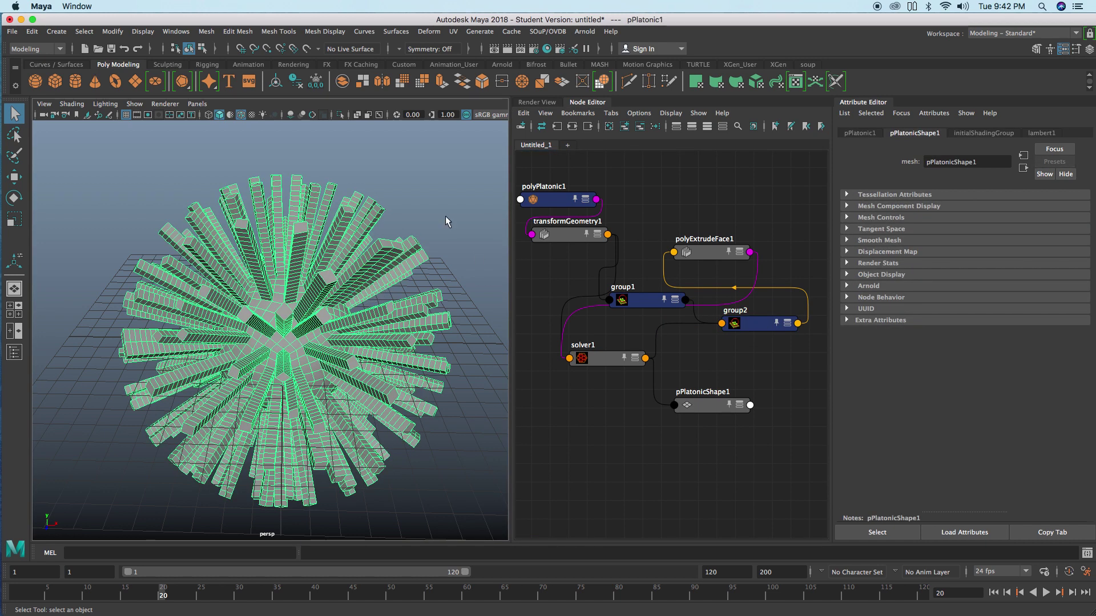
left_click_drag(451, 231, 357, 269, "alt")
scroll(337, 288, "down", 3)
Set group1's second range step value to 20 and replay the simulation from the start to frame 36
left_click(661, 305)
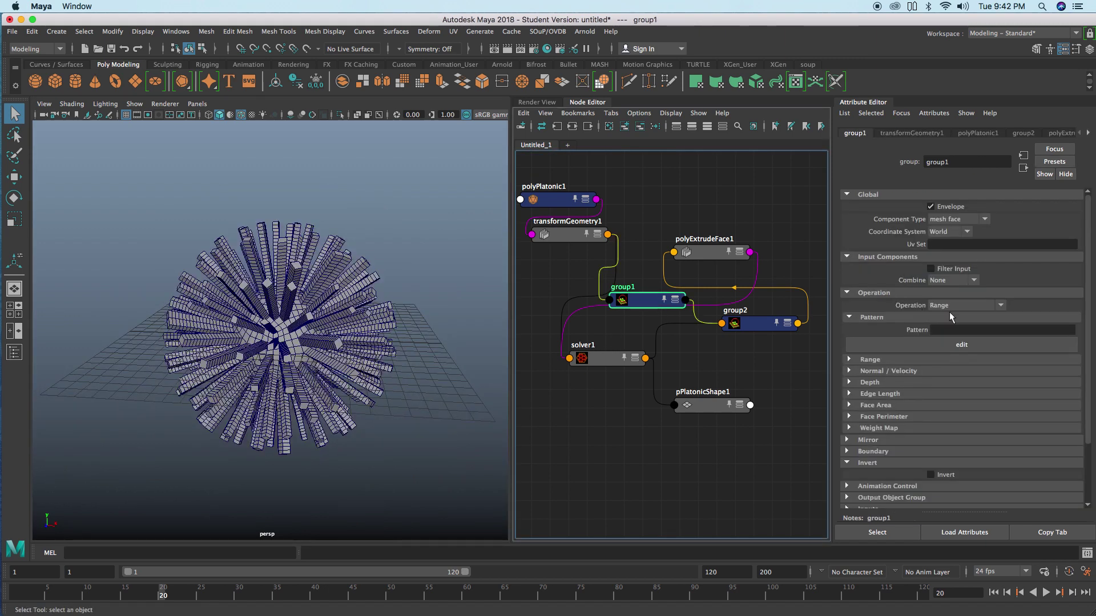
left_click(911, 361)
left_click(967, 386)
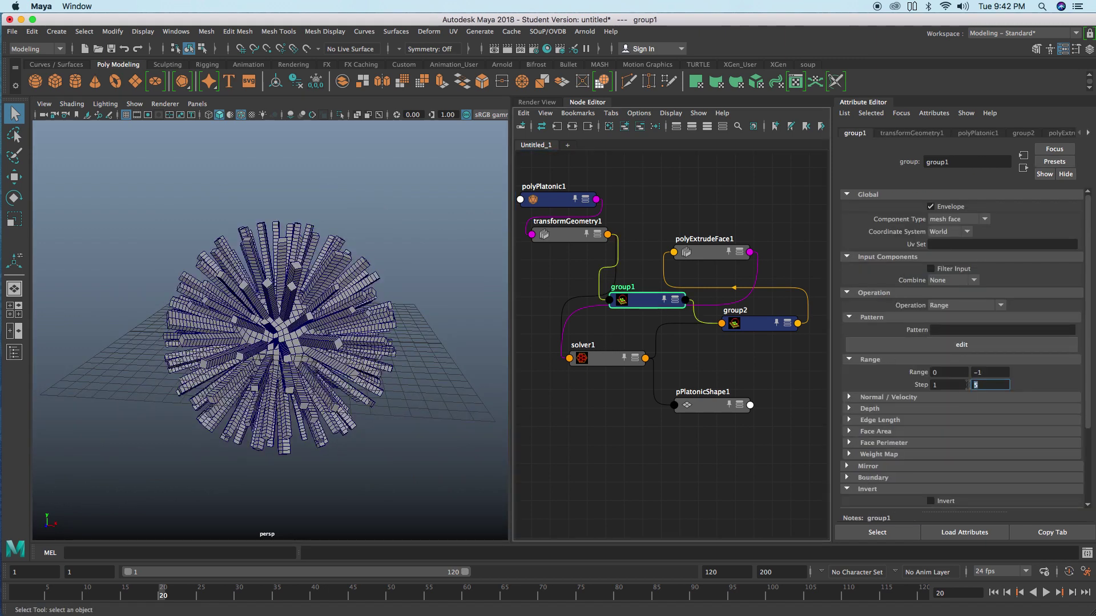
left_click(993, 592)
left_click(1046, 593)
left_click_drag(309, 291, 300, 334, "alt")
key("Escape")
Set polyExtrudeFace1's local scale to 0.88, 0.91 and 0.9, and its random value to 0.273
left_click(705, 258)
left_click_drag(956, 346, 949, 346, "ctrl")
left_click_drag(995, 346, 990, 346, "ctrl")
left_click_drag(1033, 346, 1026, 346, "ctrl")
left_click_drag(976, 384, 1003, 384)
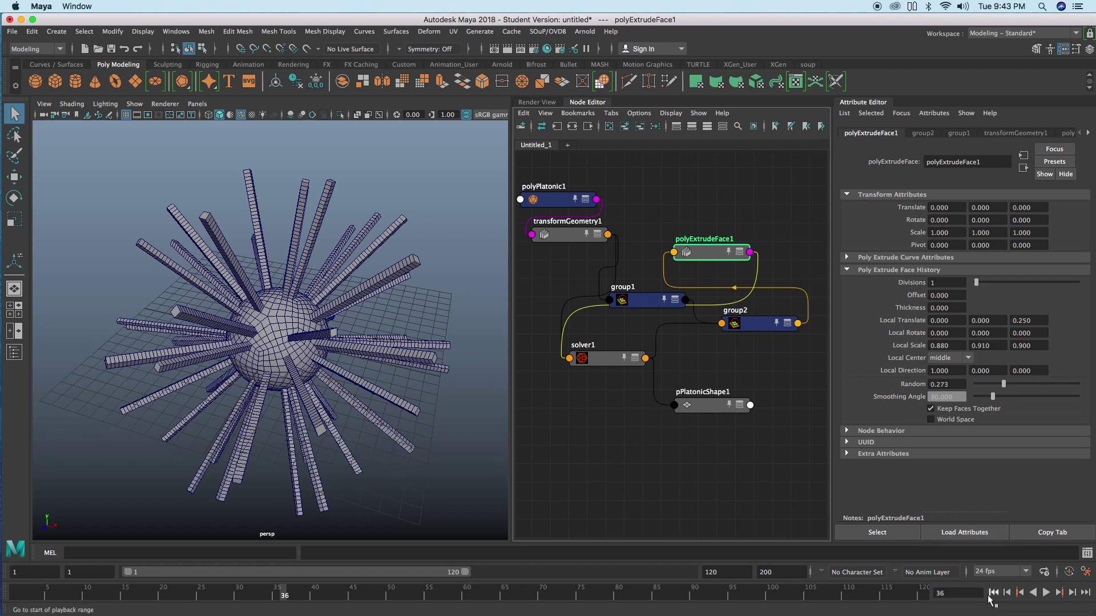
Replay the simulation from the first frame to frame 25
left_click(993, 592)
left_click(1045, 592)
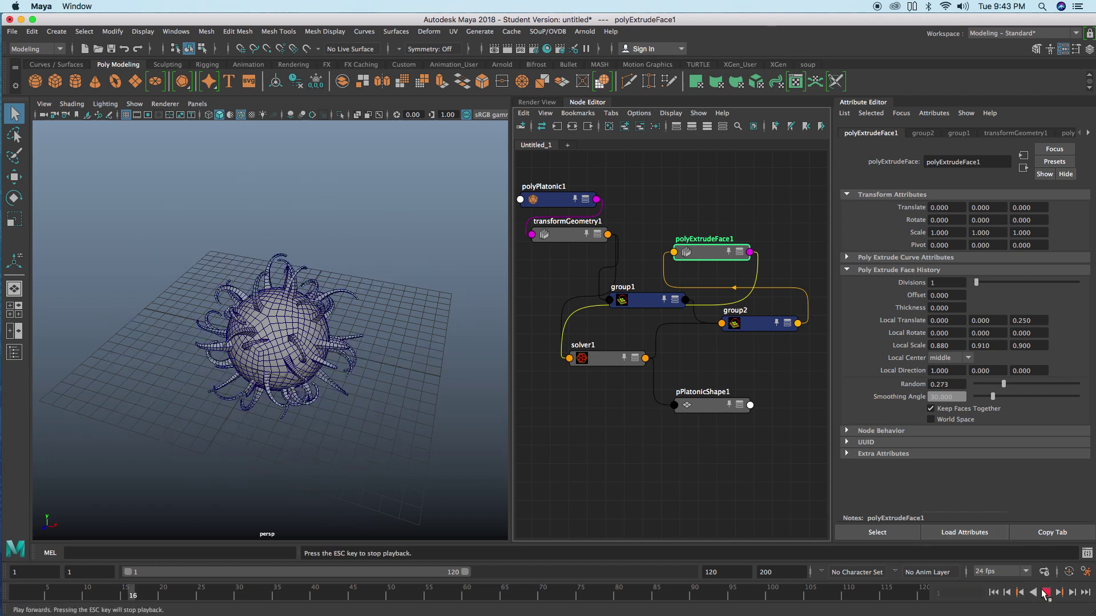
left_click(1045, 592)
Set polyExtrudeFace1's local Z translation to 0.62 and replay the simulation from the start to frame 53
left_click_drag(1033, 324, 1053, 322, "ctrl")
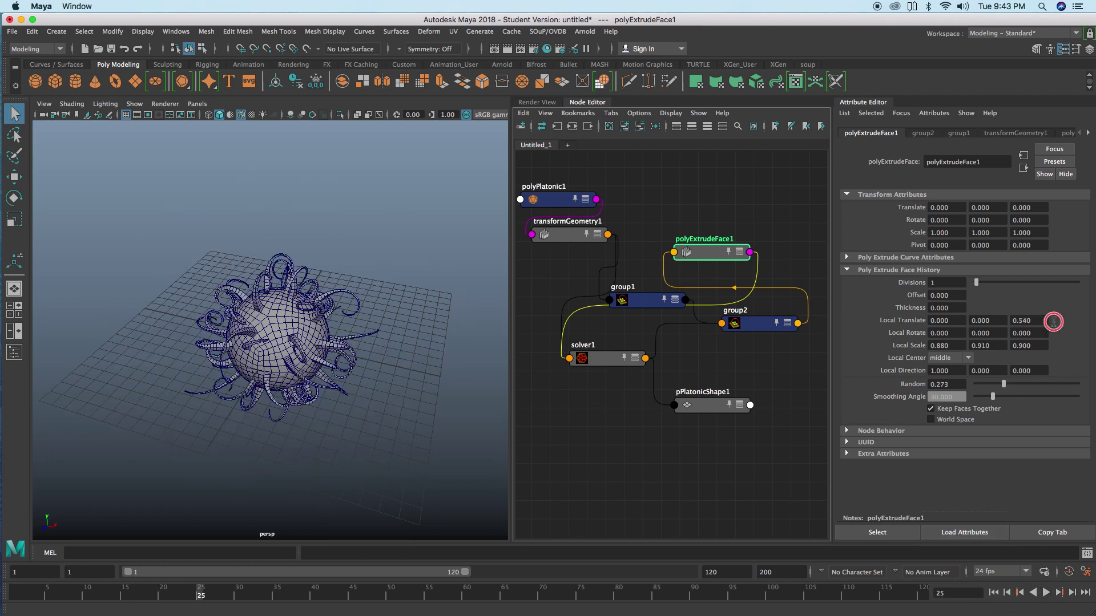
left_click(994, 592)
left_click(1045, 593)
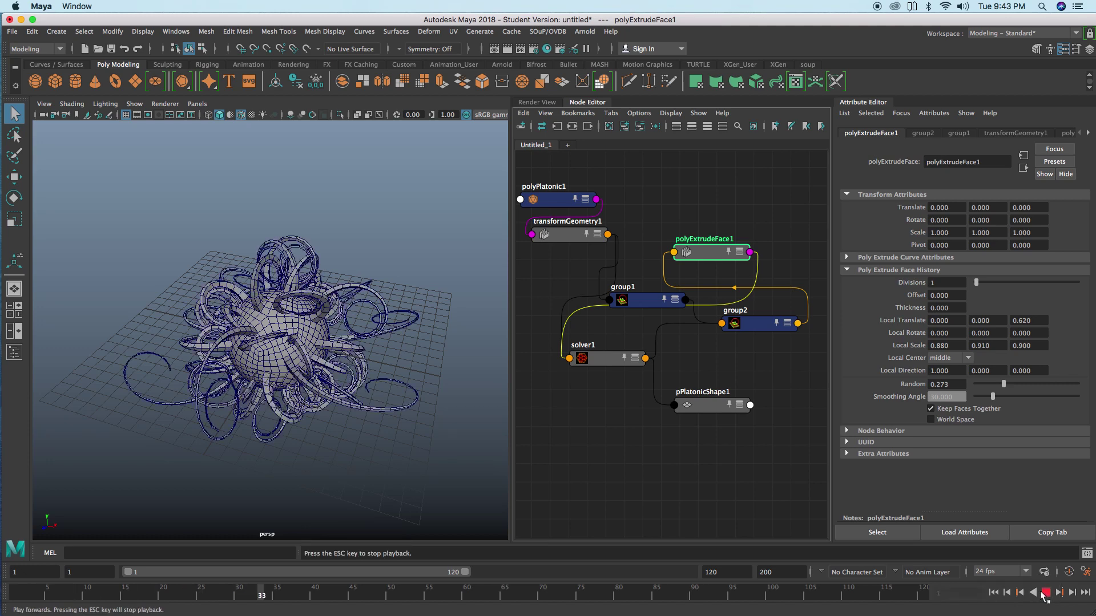
left_click_drag(361, 303, 296, 341, "alt")
key("Escape")
scroll(296, 340, "up", 5)
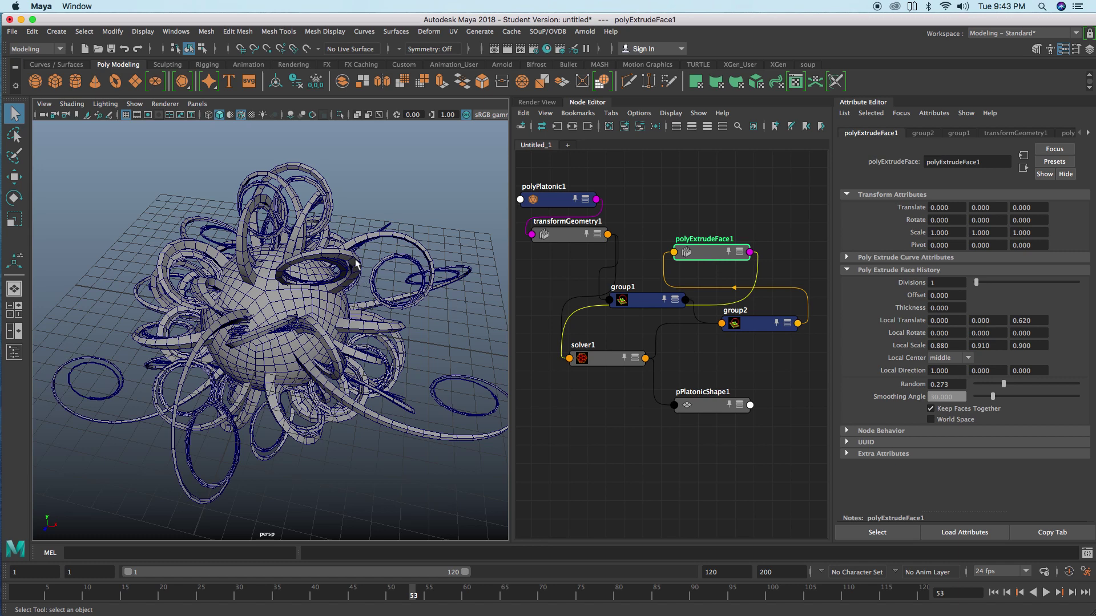
left_click_drag(296, 283, 286, 263, "alt")
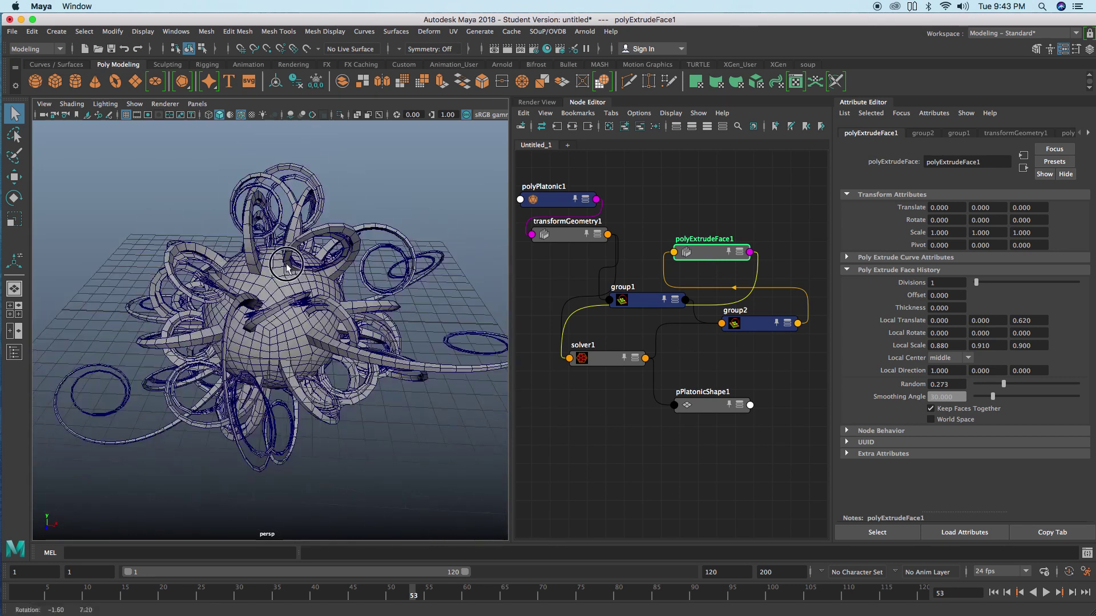
Lower group1 slightly and move group2 a little farther from the solver in the graph
left_click_drag(646, 303, 649, 307)
left_click_drag(753, 326, 765, 327)
left_click_drag(648, 307, 650, 310)
mouse_move(331, 288)
left_mouse_down("alt")
mouse_move(306, 274)
mouse_move(309, 289)
left_mouse_up("alt")
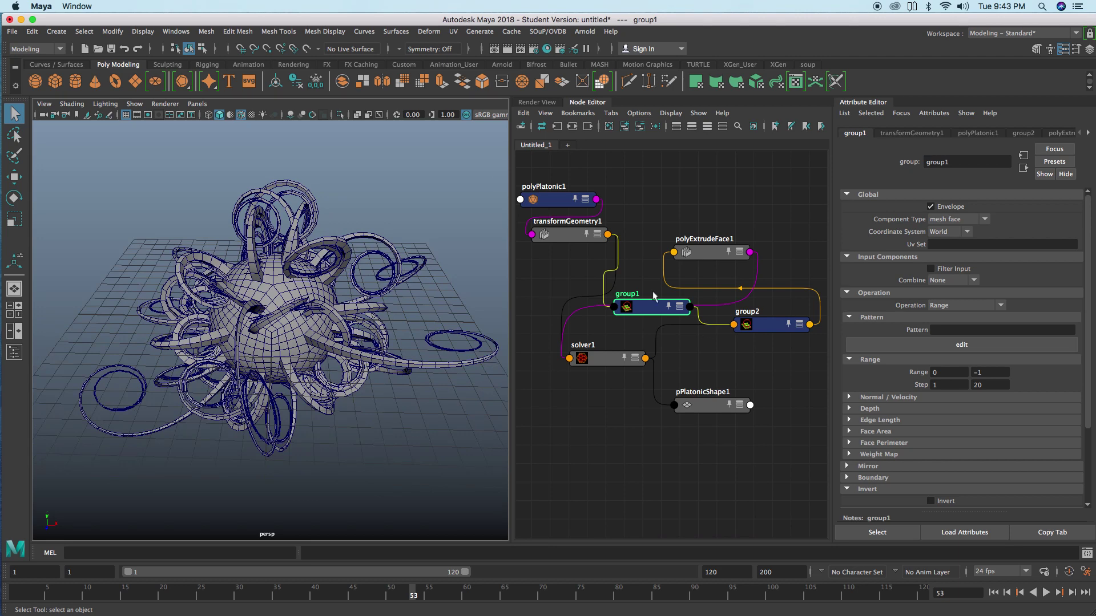
Move pPlatonicShape1 well below and to the right of solver1 to open up space in the node graph
mouse_move(379, 338)
left_mouse_down()
mouse_move(357, 325)
mouse_move(364, 320)
mouse_move(378, 347)
left_mouse_up()
left_click_drag(309, 331, 379, 348, "alt")
right_click_drag(656, 428, 588, 301, "alt")
left_click_drag(559, 227, 659, 291)
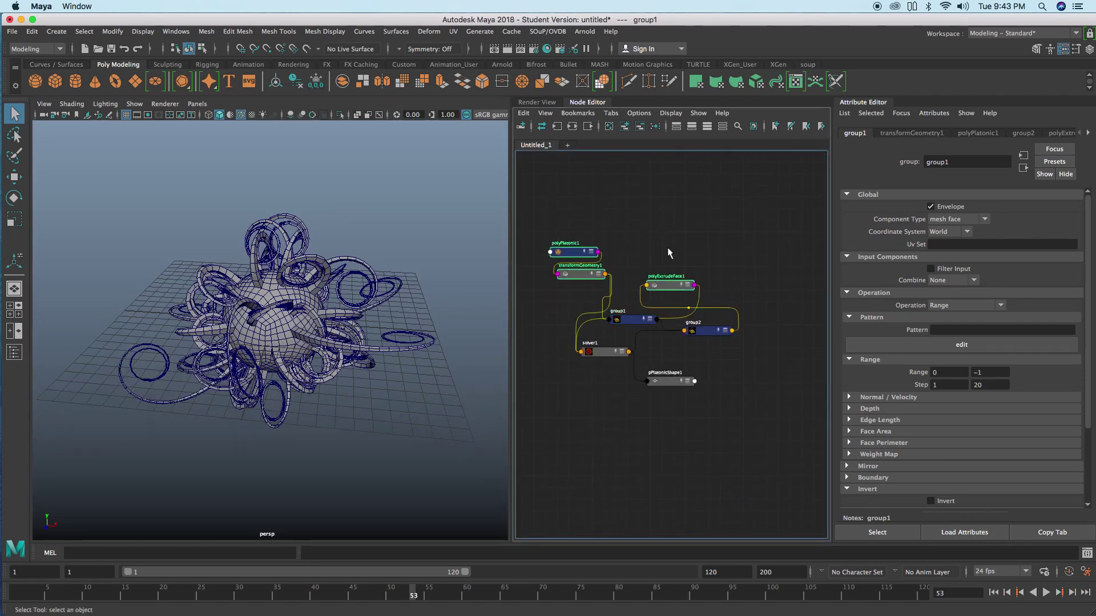
middle_click_drag(666, 247, 662, 206, "alt")
left_click(645, 374)
scroll(647, 366, "up", 3)
left_click_drag(681, 326, 742, 417)
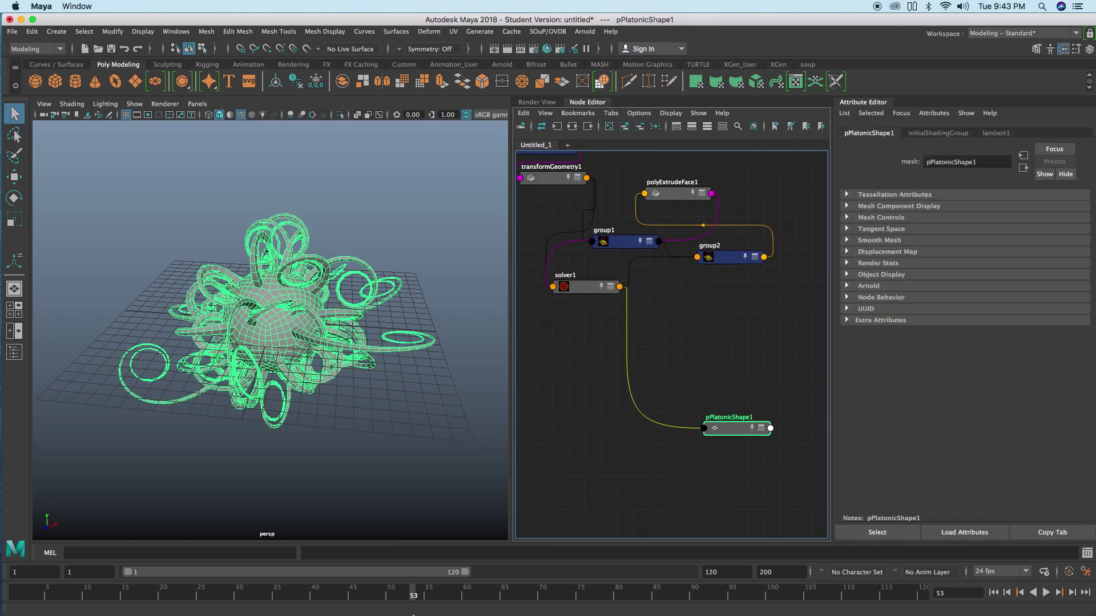
Go to frame 50 and set solver1's End Frame to 50
left_click(388, 597)
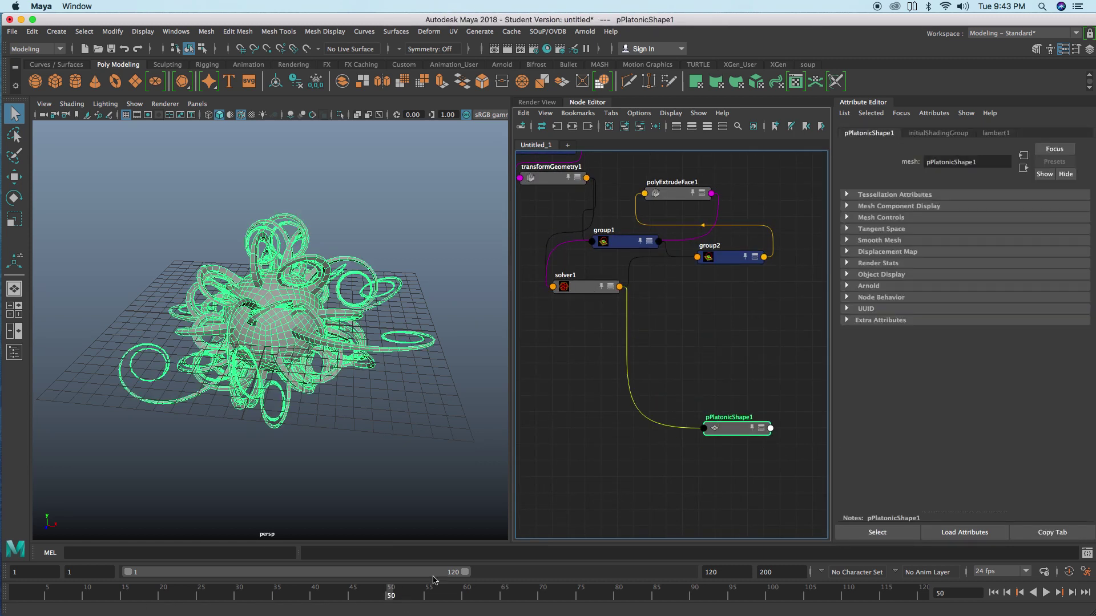
left_click(590, 290)
left_click(961, 232)
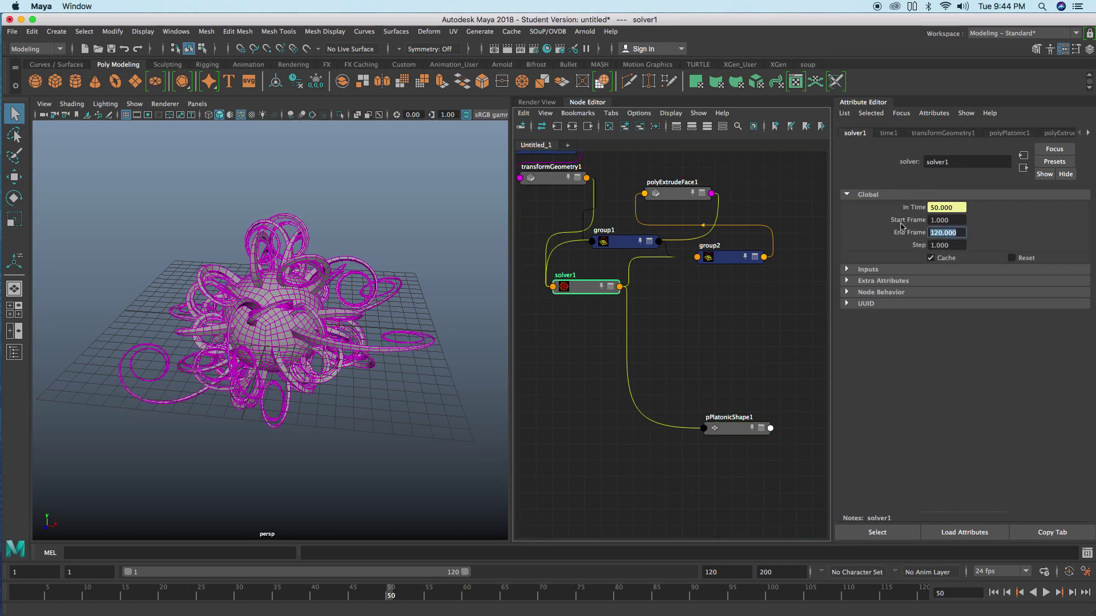
type("50")
key("Return")
Play the simulation from the first frame to frame 80 with pPlatonicShape1 selected
left_click(691, 374)
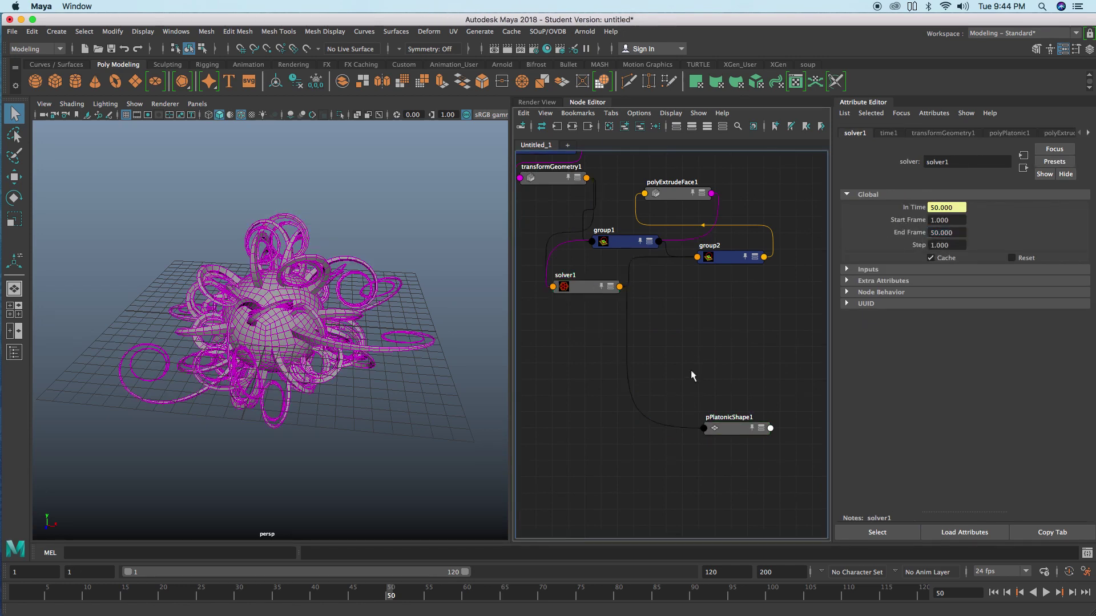
left_click_drag(730, 432, 734, 432)
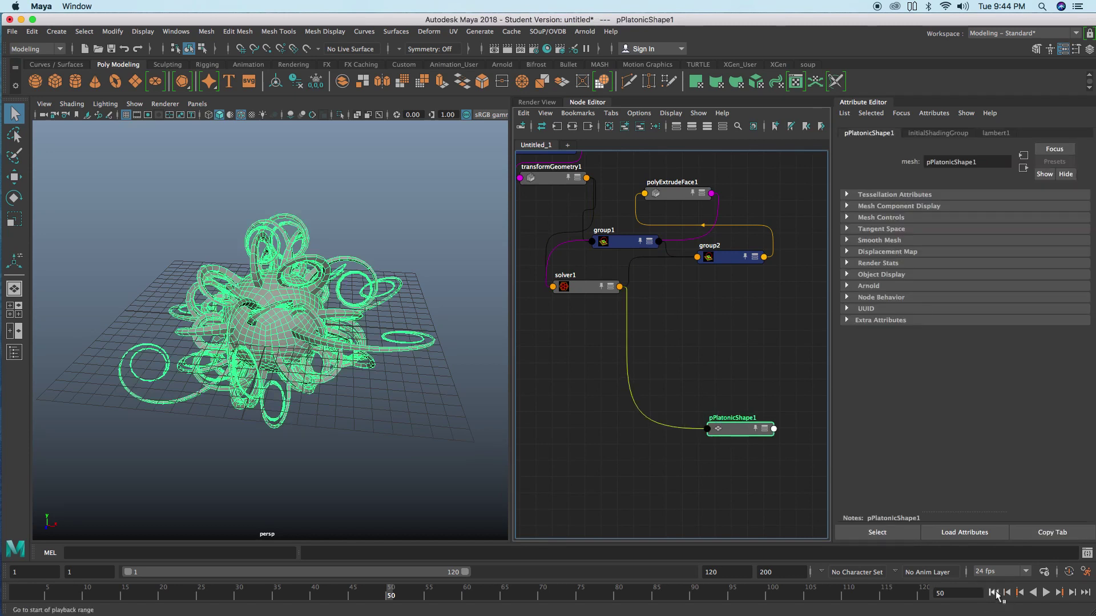
left_click(993, 592)
left_click(1045, 592)
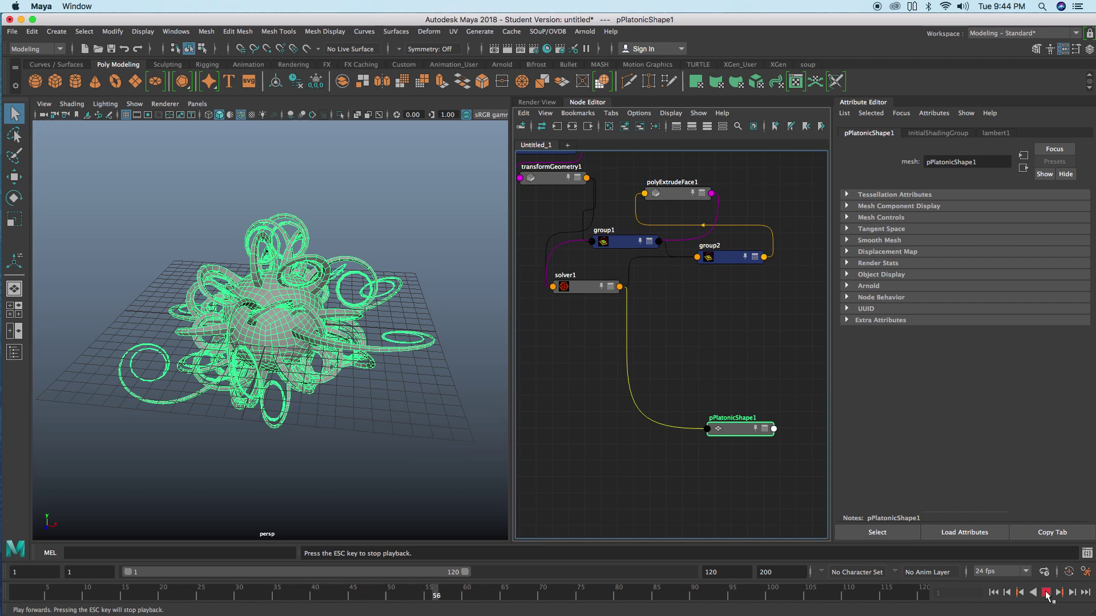
left_click(1044, 594)
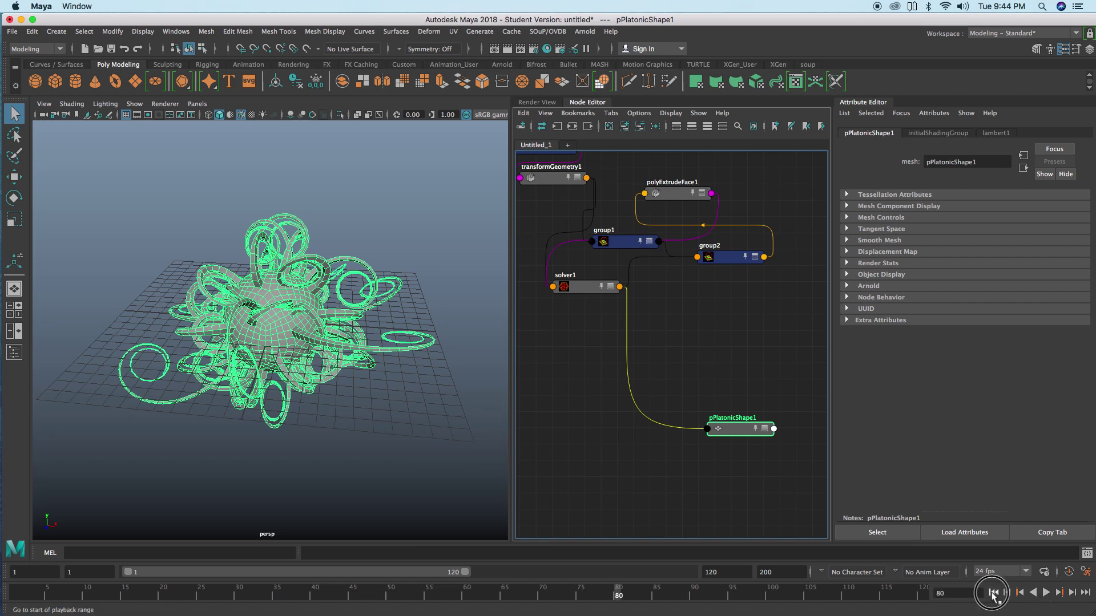
Return to the first frame and set solver1's End Frame to 30
left_click(993, 592)
left_click(572, 287)
double_click(946, 232)
left_click_drag(394, 396, 390, 401, "alt")
right_click_drag(390, 402, 398, 381, "alt")
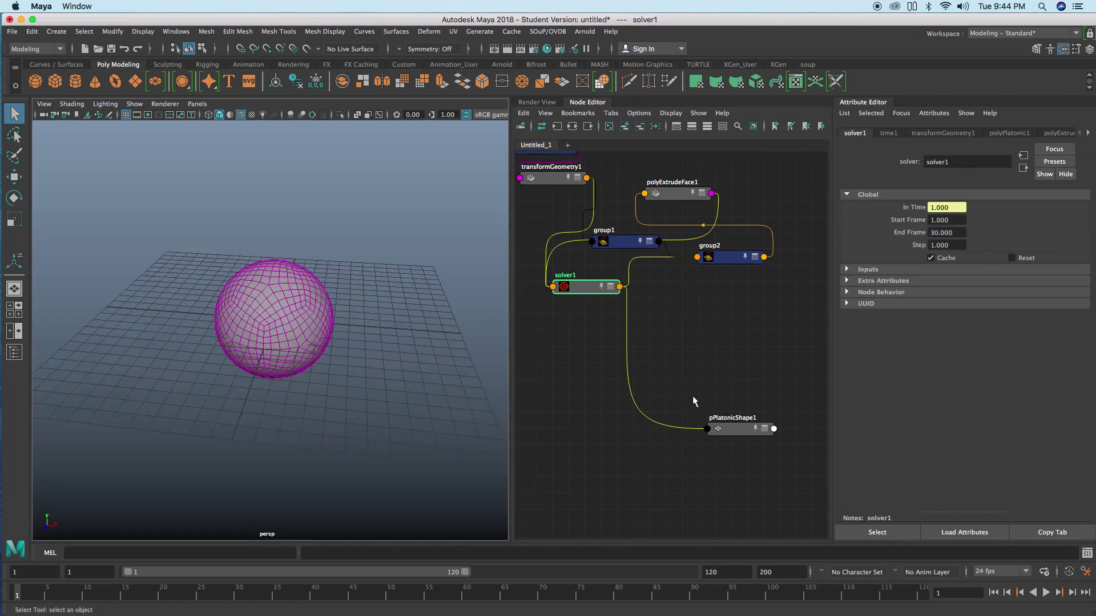
Insert a second SOuP solver node between solver1 and pPlatonicShape1 and place it between them in the graph
left_click(743, 433)
left_click(546, 31)
mouse_move(559, 52)
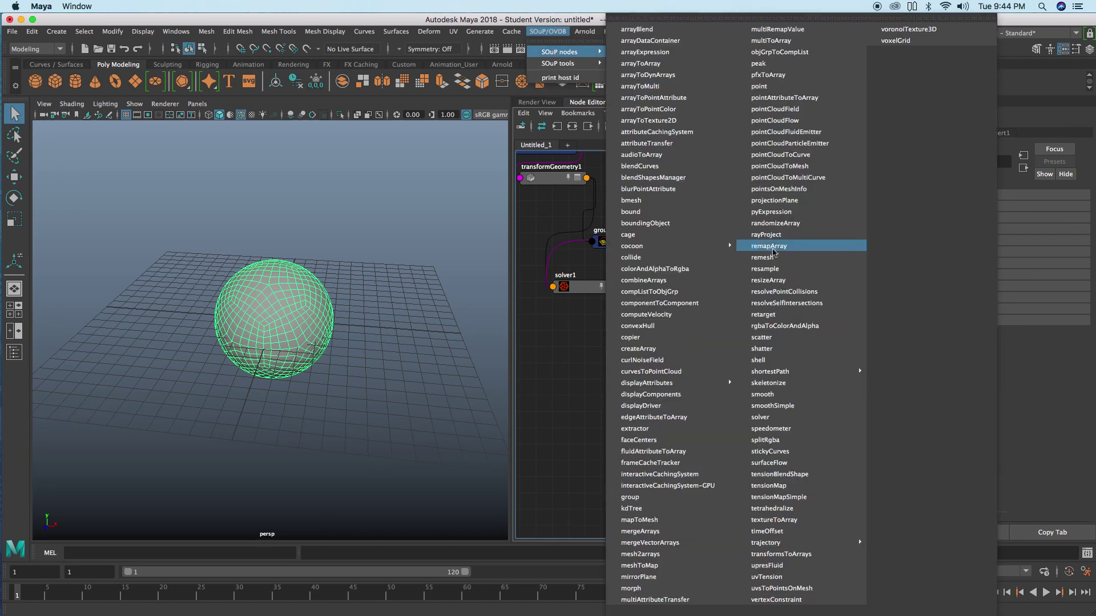
left_click(762, 417)
left_click_drag(666, 271, 611, 393)
left_click(641, 126)
left_click_drag(658, 276, 639, 379)
left_click_drag(740, 434, 748, 447)
Set solver2's Start Frame to 31 and its End Frame to 60
left_click(638, 381)
left_click(590, 287)
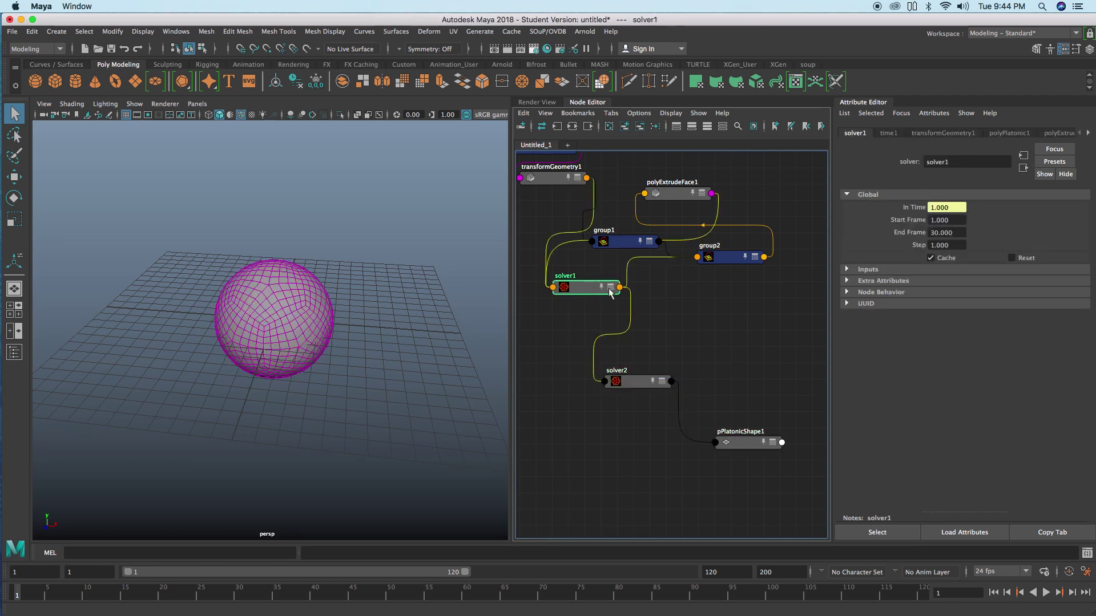
left_click(638, 381)
left_click(938, 220)
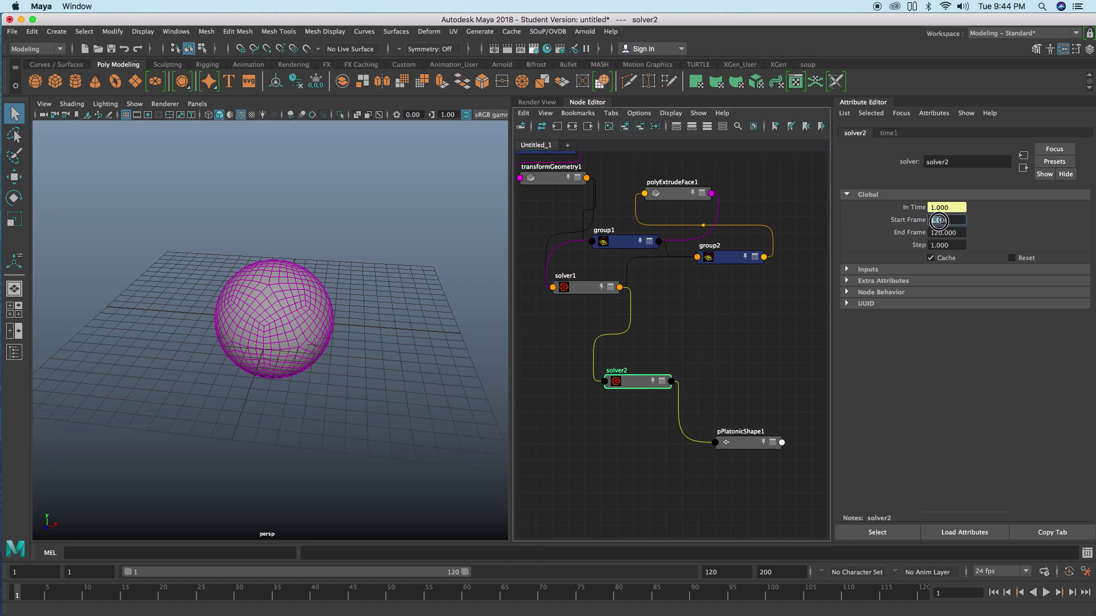
type("31")
key("Return")
left_click(957, 231)
type("60")
key("Return")
End the playback range at frame 60 and nudge solver2 slightly lower in the graph
left_click(713, 572)
type("60")
key("Return")
left_click_drag(642, 385, 638, 393)
left_click_drag(581, 285, 580, 284)
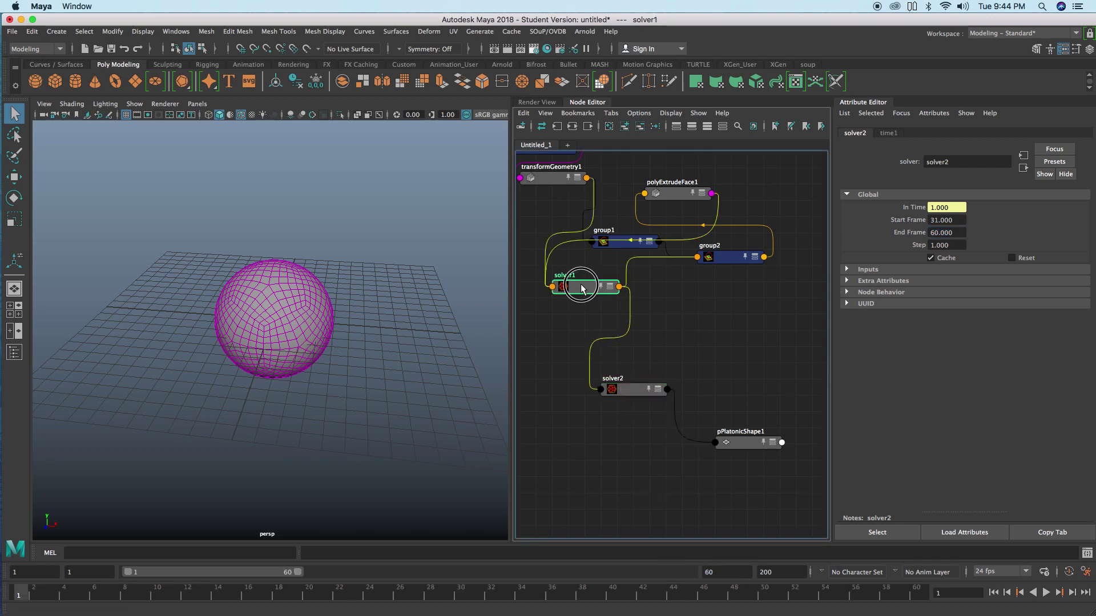
Add a SOuP group node and place it just above solver2 in the graph
left_click(693, 320)
key("Tab")
type("group")
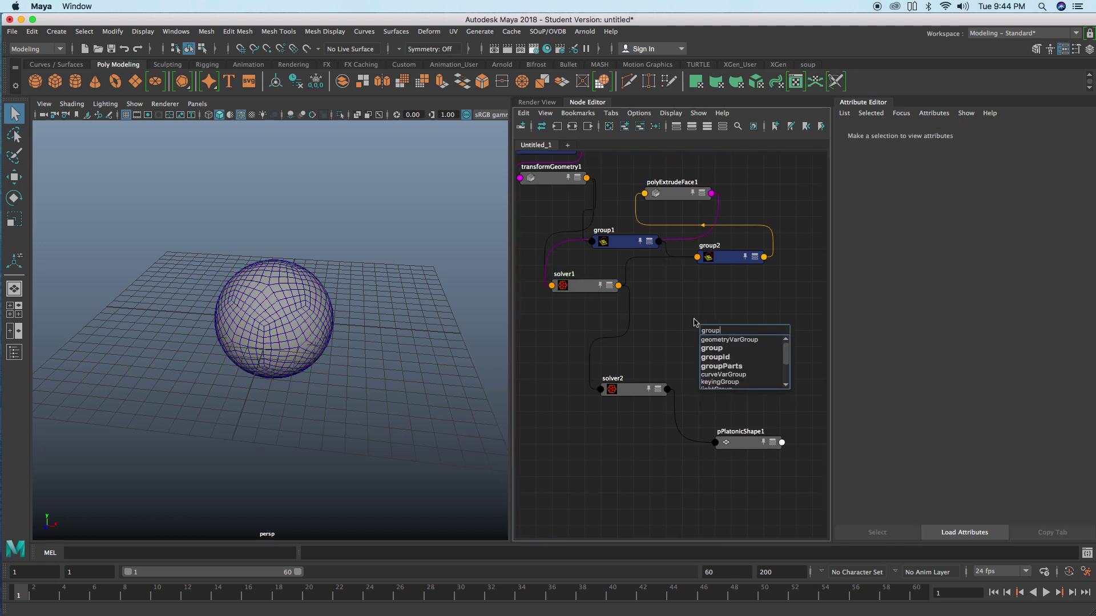
left_click(722, 349)
left_click_drag(729, 334, 699, 369)
Add another group node and arrange group3 and group4 side by side above solver2
left_click(702, 299)
key("Tab")
type("group")
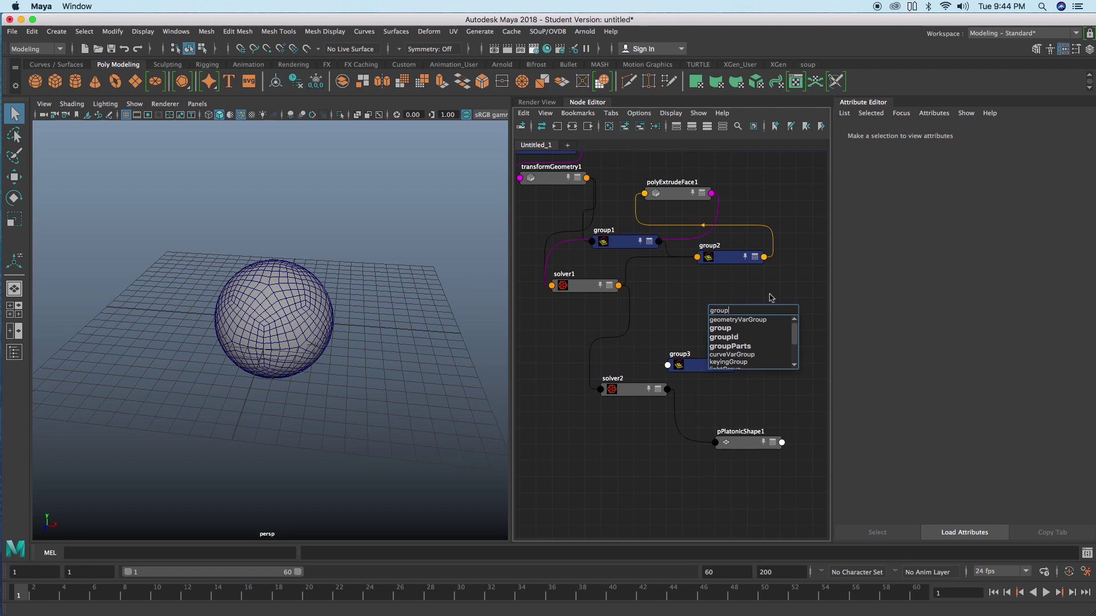
left_click(735, 329)
left_click_drag(746, 326, 753, 344)
left_click_drag(693, 369, 675, 351)
left_click_drag(740, 337, 679, 337)
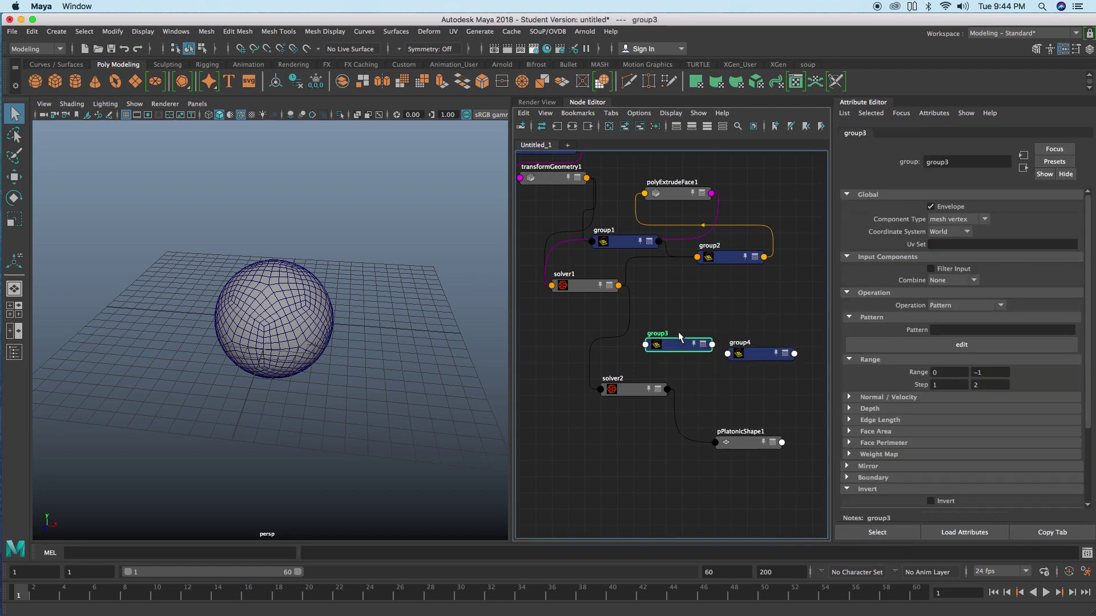
Connect solver1's output geometry to group3's input geometry
left_click(581, 288)
left_click(676, 343, "shift")
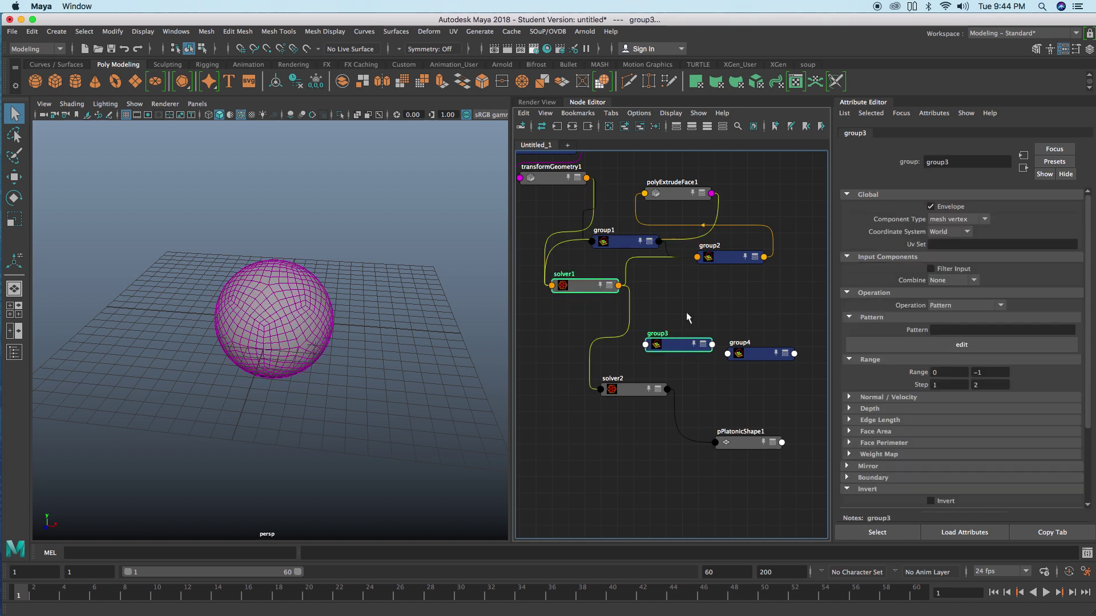
right_click_drag(692, 281, 784, 302)
left_click(785, 305)
left_click(679, 349)
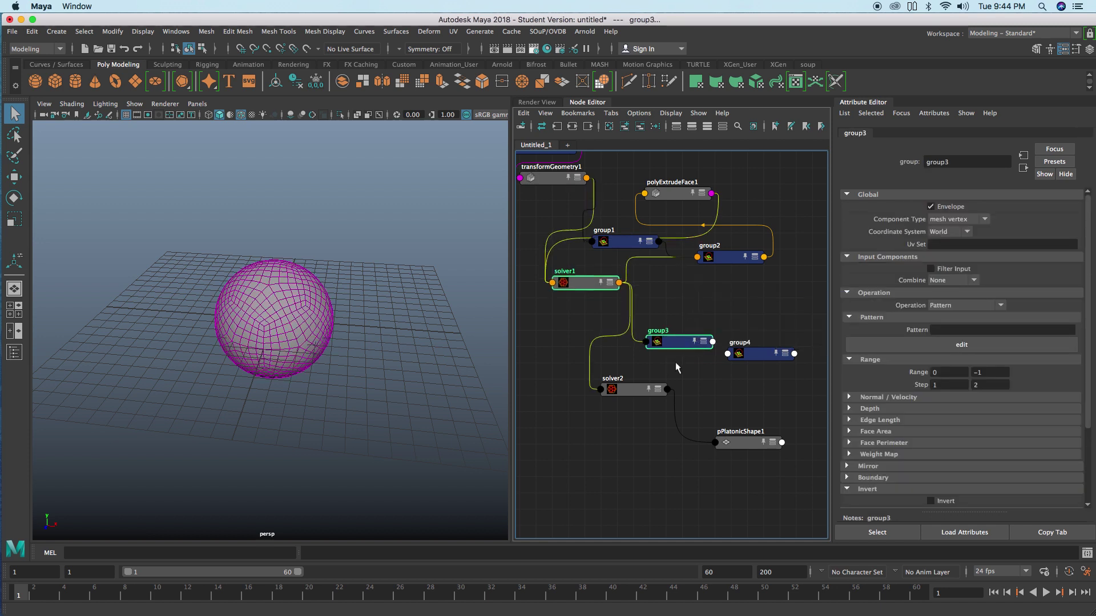
Lower solver2 in the graph and connect its outGeometry to group4's inGeometry
left_click_drag(627, 390, 627, 405)
left_click(756, 356, "shift")
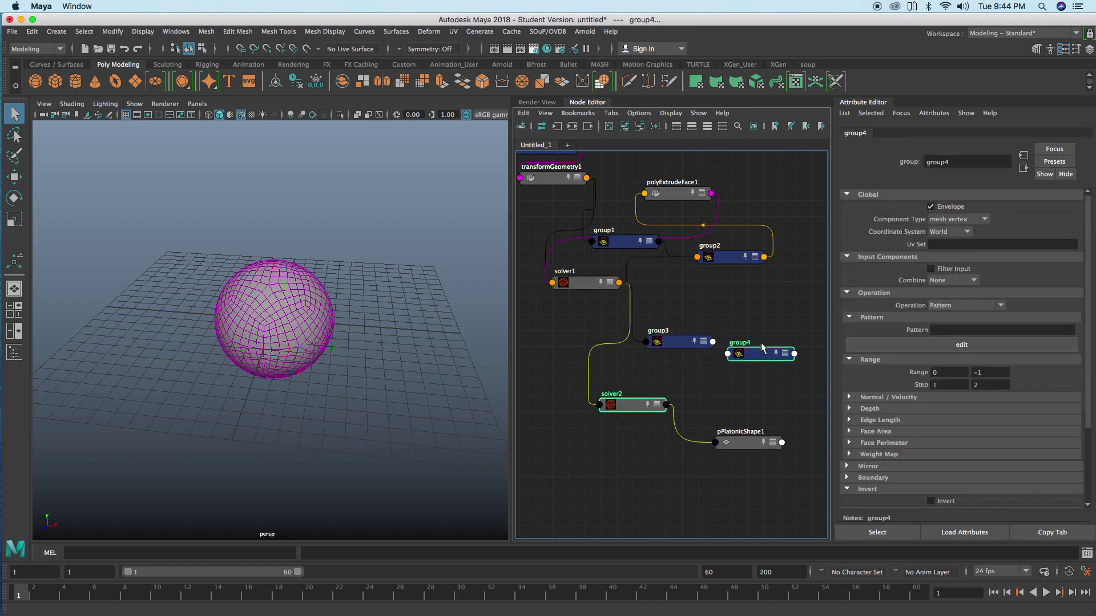
right_click(756, 315)
mouse_move(811, 330)
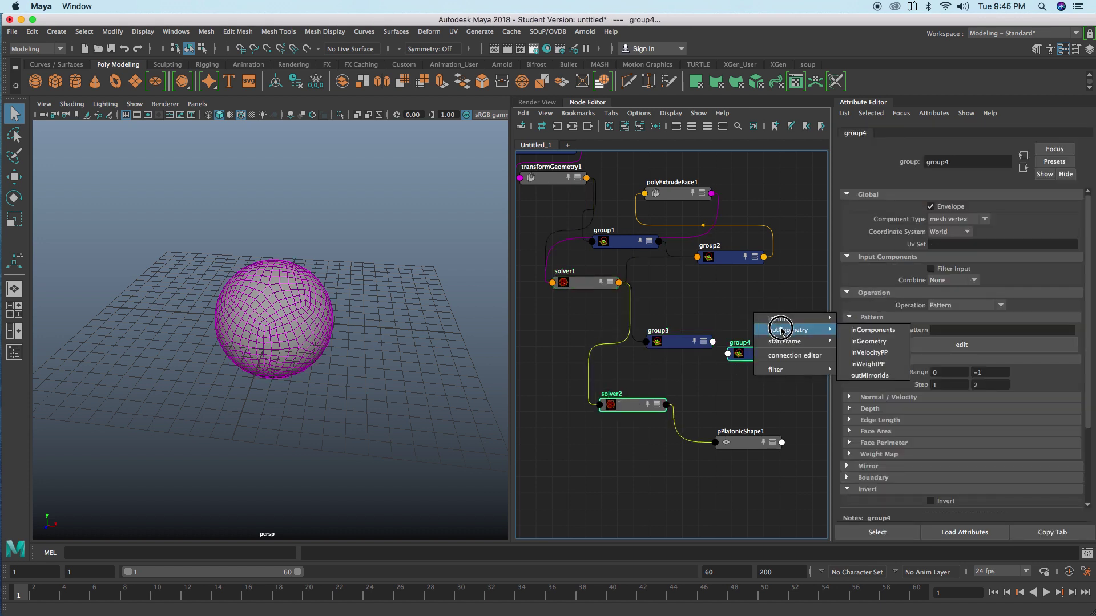
left_click(847, 342)
left_click(761, 325)
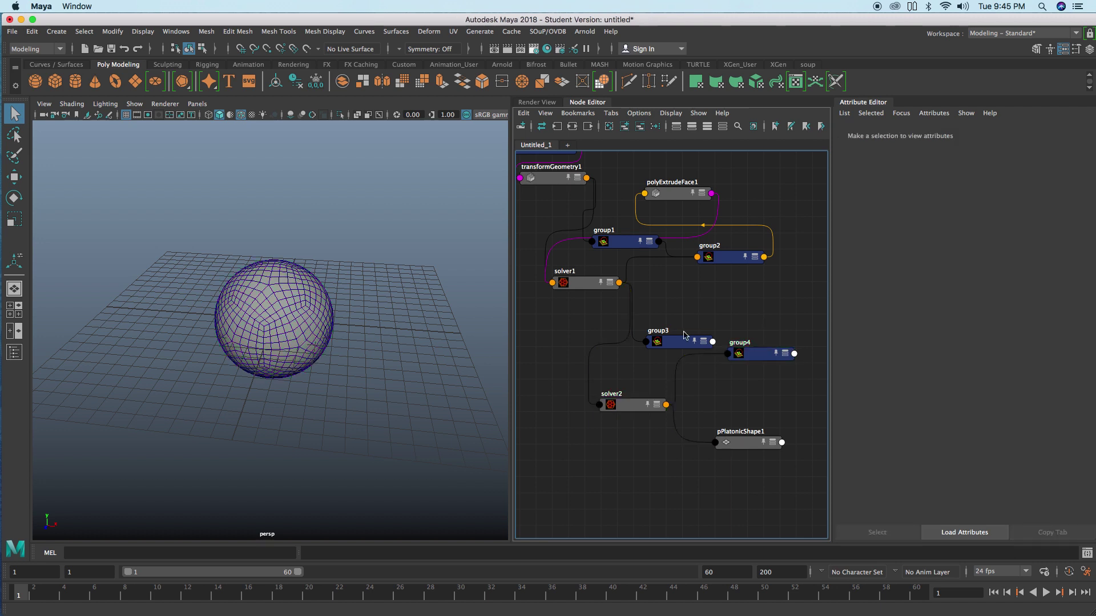
Connect group3's outComponents to group4's inComponents
left_click_drag(683, 341, 672, 347)
left_click(763, 355, "shift")
right_click(735, 310)
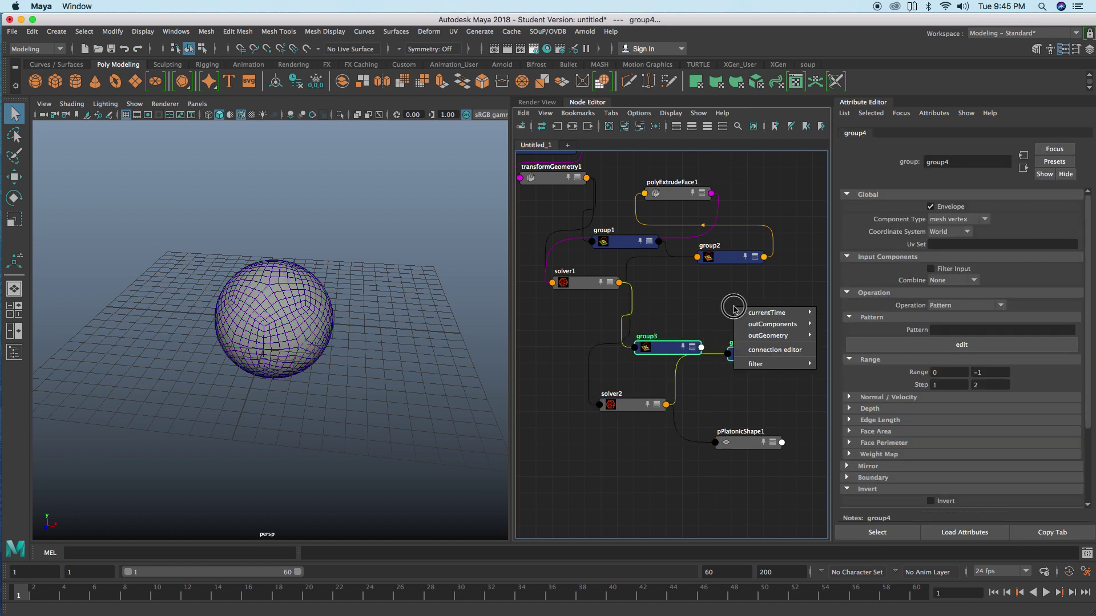
mouse_move(798, 324)
left_click(832, 326)
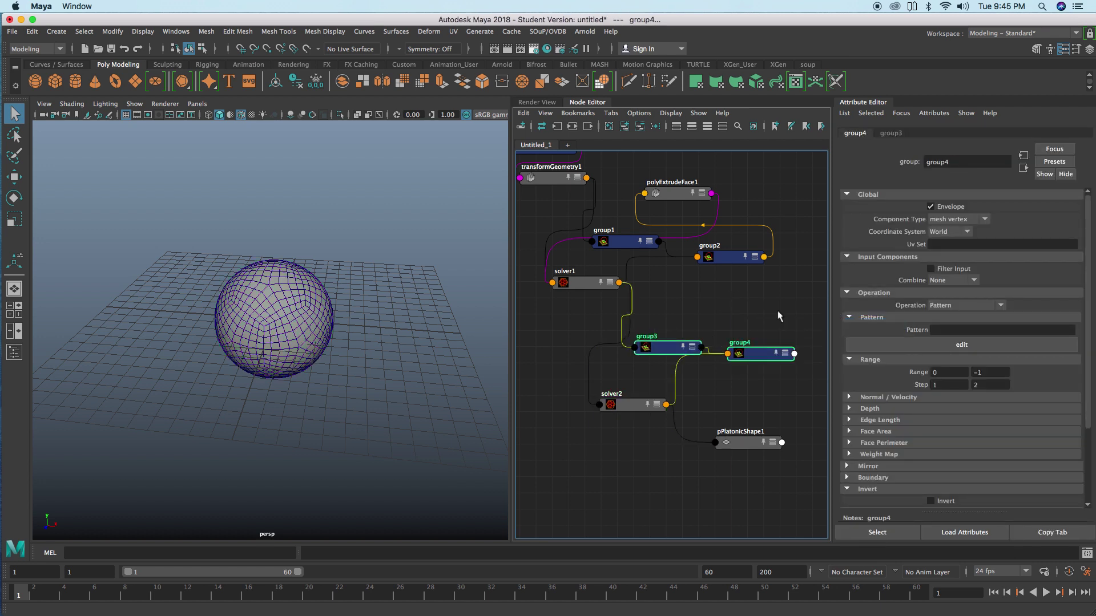
Set group3's component type to mesh face and its operation to Range, with a step of 1 and 10
left_click(958, 220)
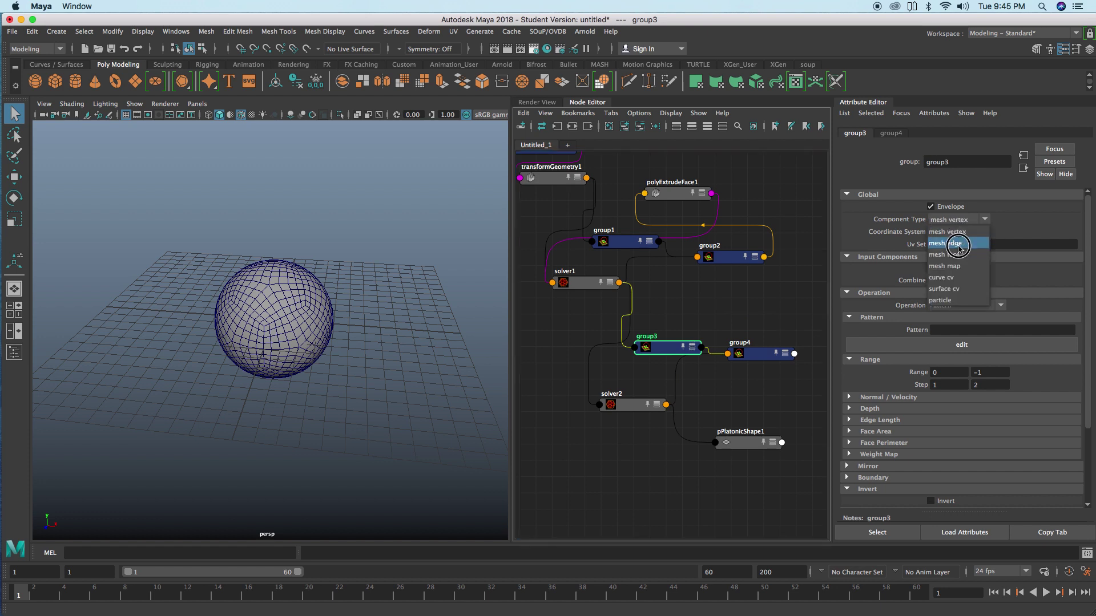
left_click(950, 242)
left_click(942, 307)
left_click(950, 319)
left_click(978, 386)
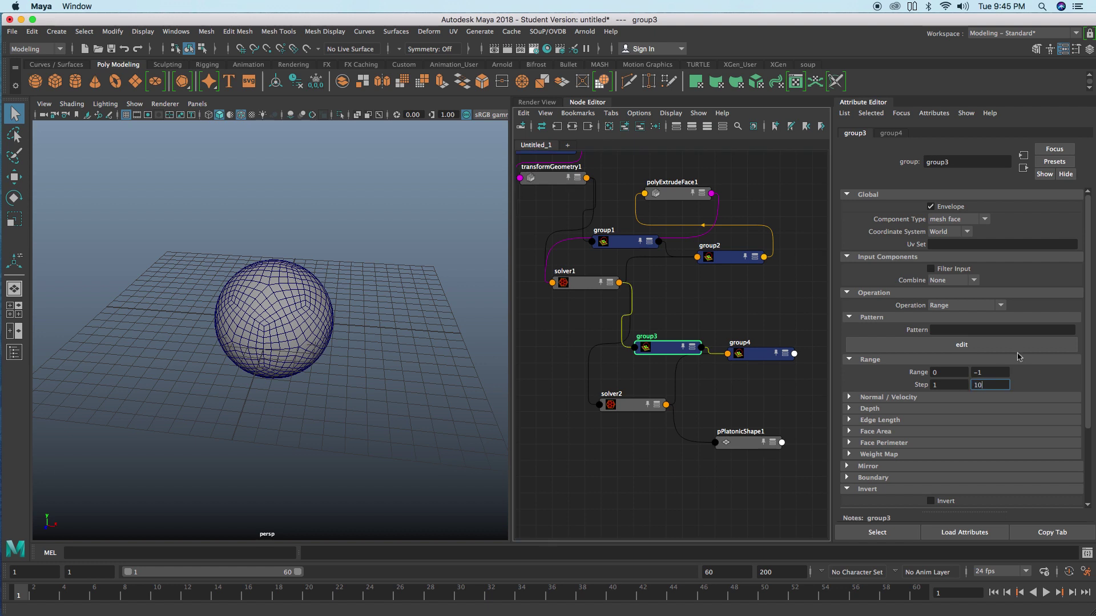
Raise group4 in the graph, set its pattern to * and combine its input components with Intersect
left_click_drag(672, 346, 683, 346)
left_click_drag(759, 350, 767, 330)
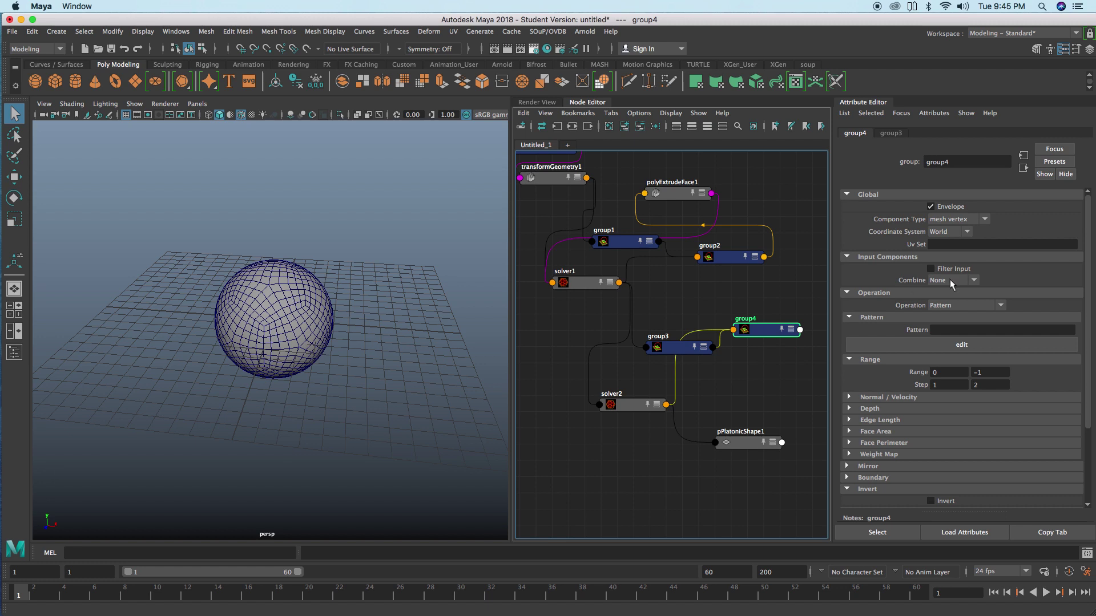
left_click(948, 329)
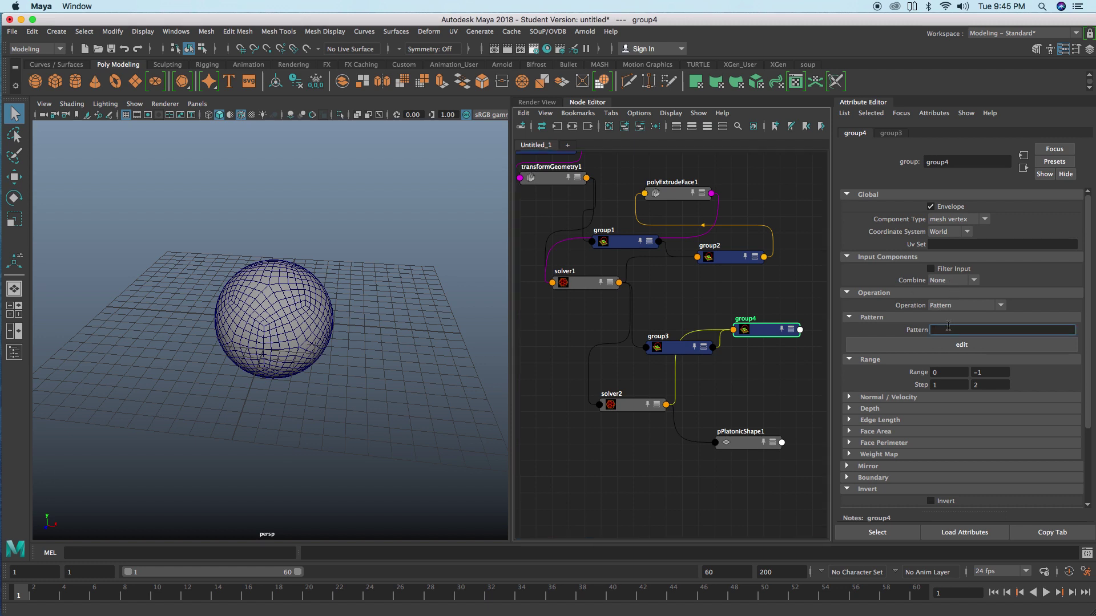
type("*")
key("Return")
left_click(939, 280)
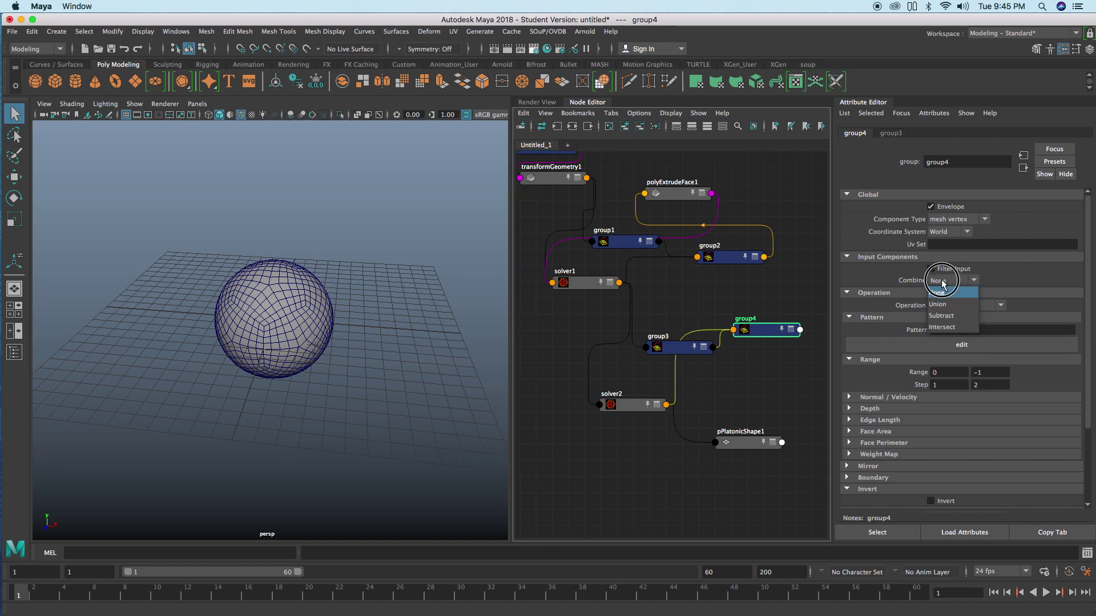
left_click(957, 329)
Nudge group3 slightly lower and to the right, keeping group4 above and beside it in the graph
left_click_drag(687, 346, 686, 355)
left_click_drag(760, 328, 759, 334)
left_click_drag(682, 365, 689, 366)
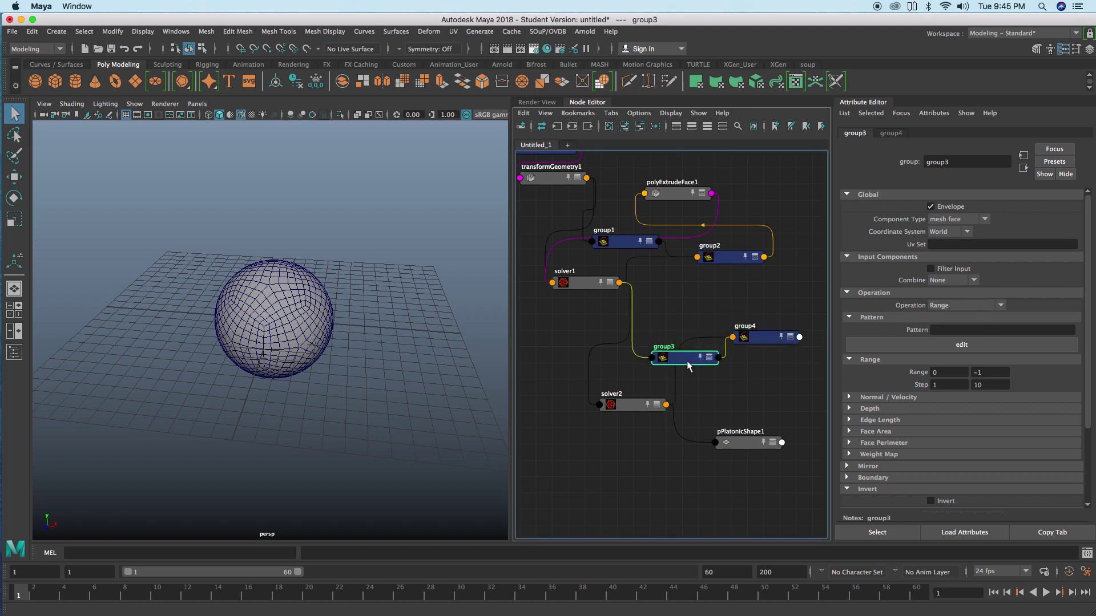
left_click_drag(758, 336, 760, 325)
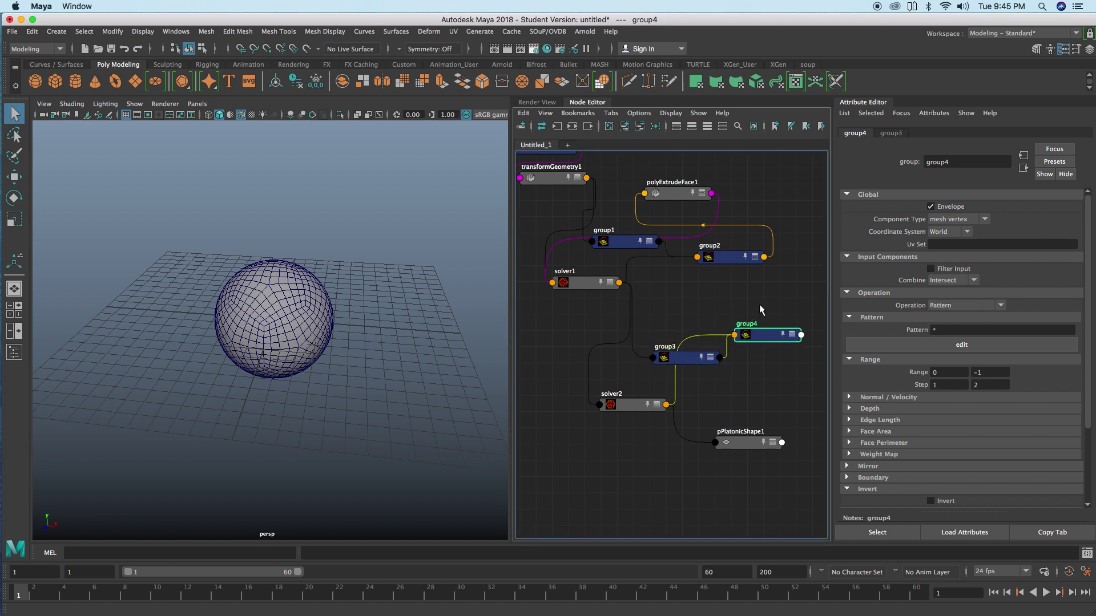
Add a polyExtrudeFace node and place it above group3 and group4 in the graph
key("Tab")
type("eturde")
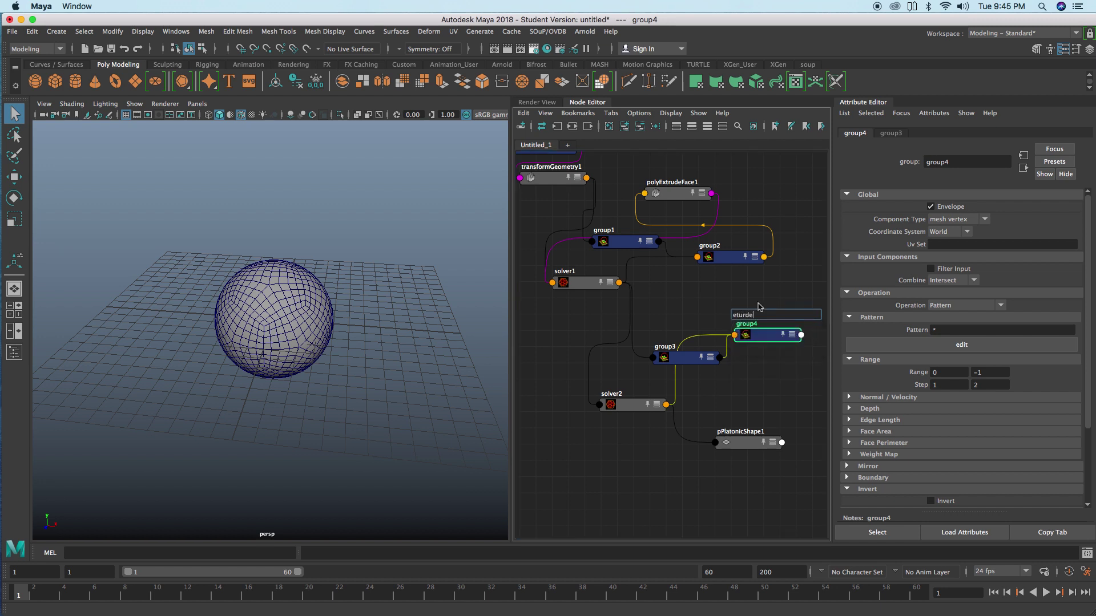
left_click_drag(736, 315, 715, 315)
type("extrude")
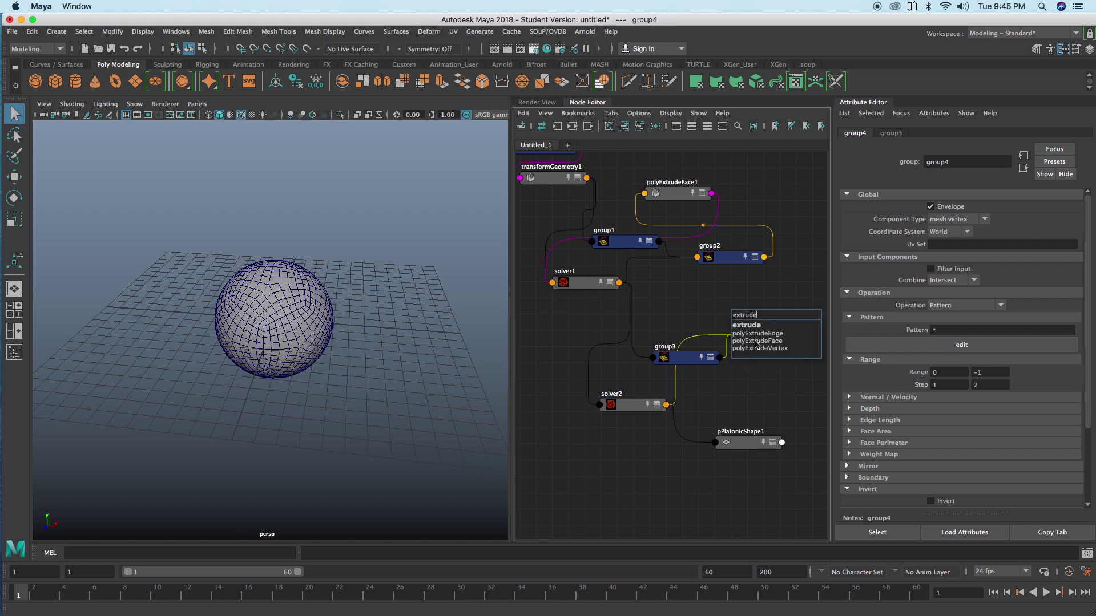
left_click(755, 341)
left_click_drag(755, 313, 692, 309)
Connect group4's outComponents to polyExtrudeFace2's component input and its outGeometry to inputPolymesh
left_click(770, 336, "shift")
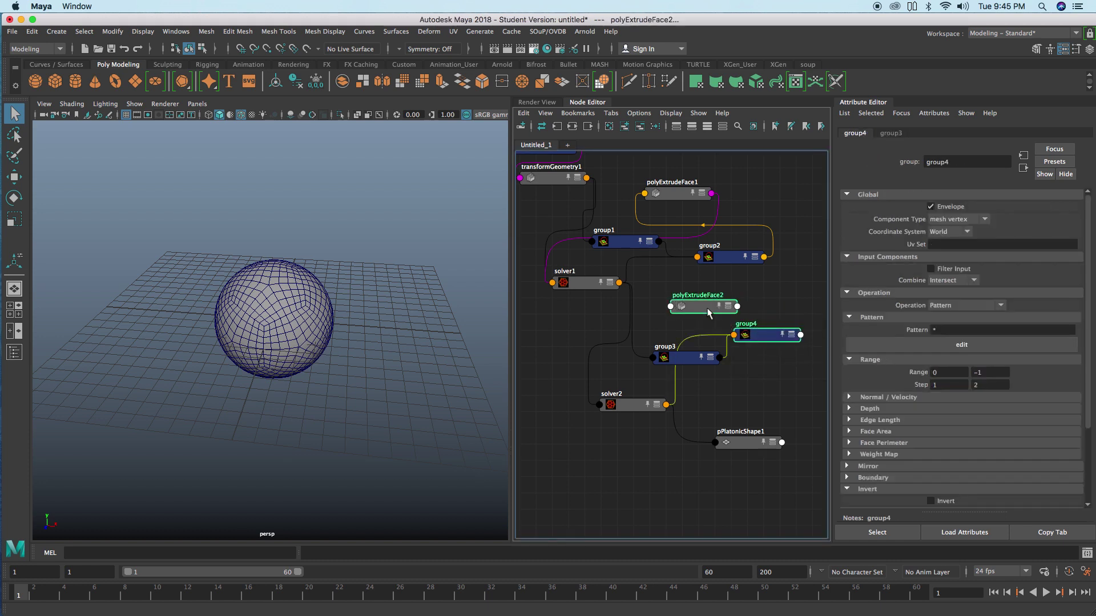
right_click_drag(771, 297, 861, 314)
right_click_drag(785, 287, 816, 314)
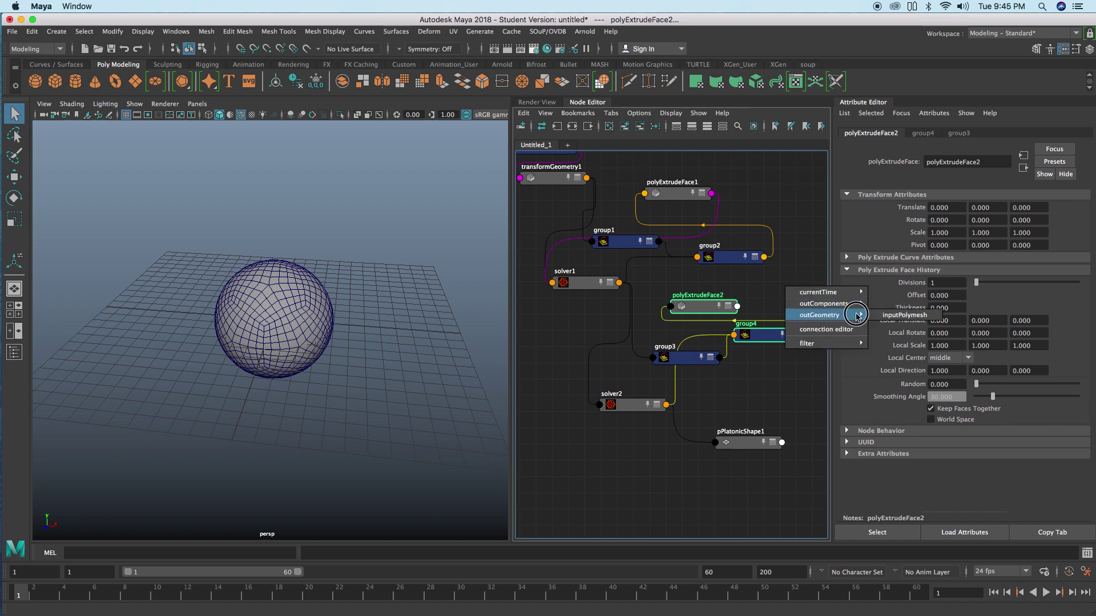
left_click(904, 315)
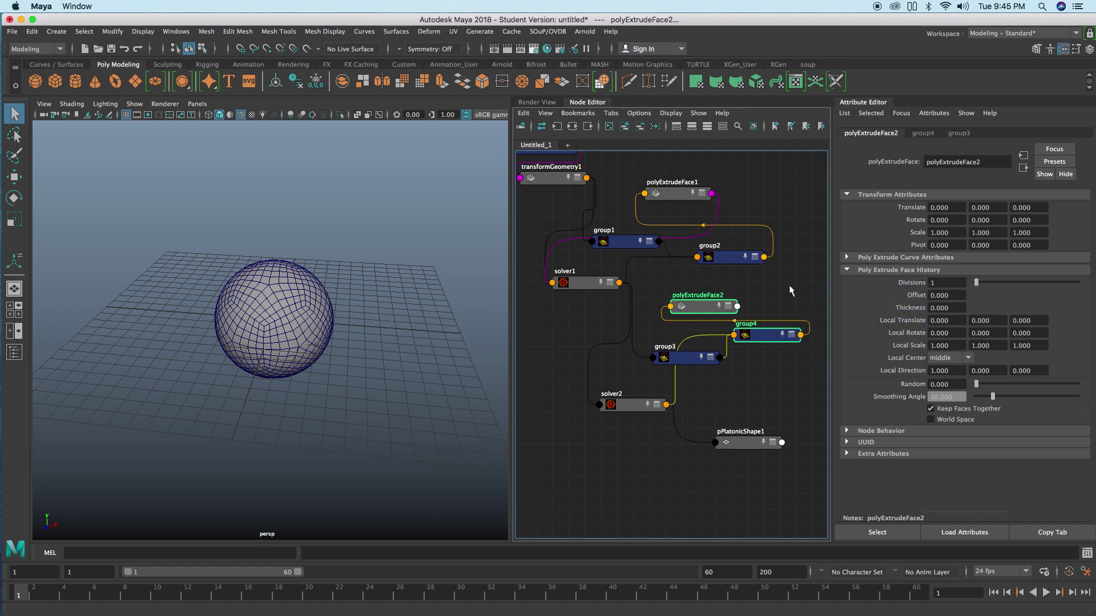
Set polyExtrudeFace2's local translate Z to 0.350 and feed its output back into solver2, moving pPlatonicShape1 slightly lower in the graph
left_click(1026, 320)
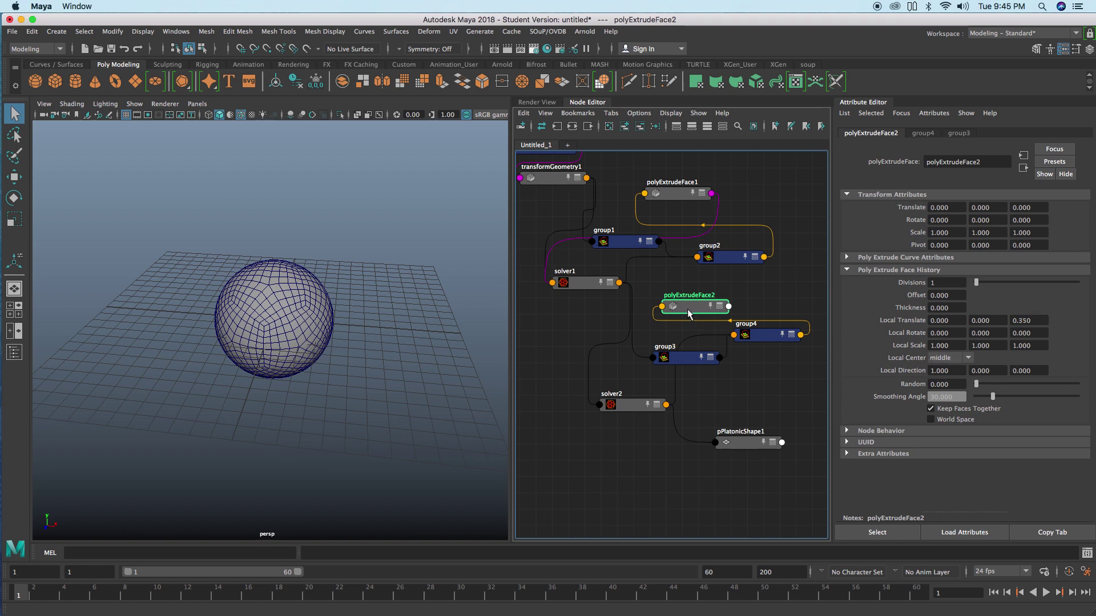
left_click(640, 404)
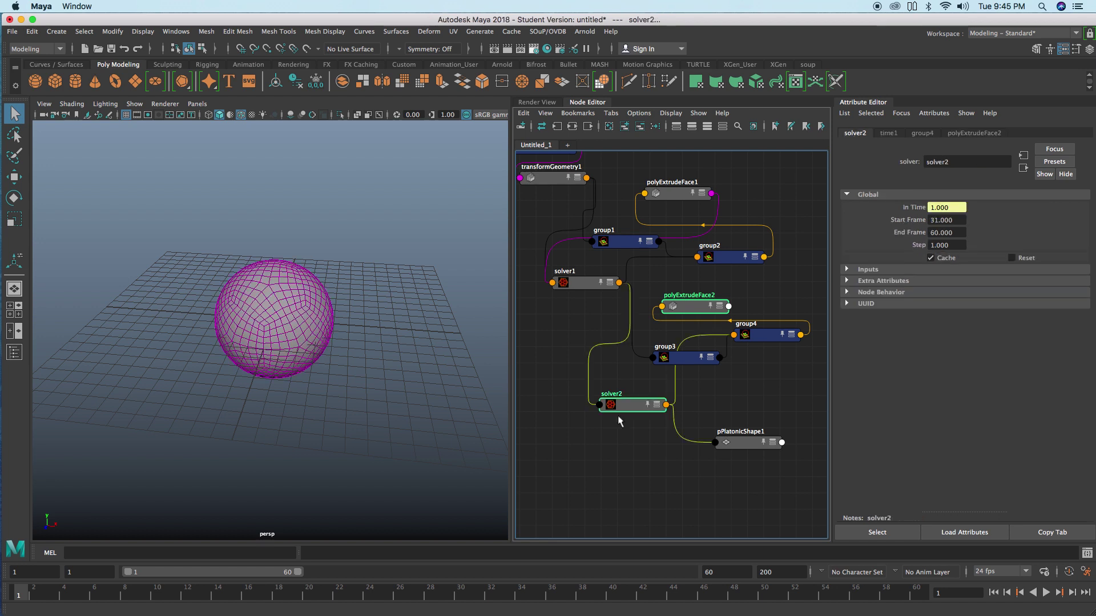
right_click_drag(604, 441, 725, 456)
left_click(726, 457)
left_click_drag(752, 444, 760, 457)
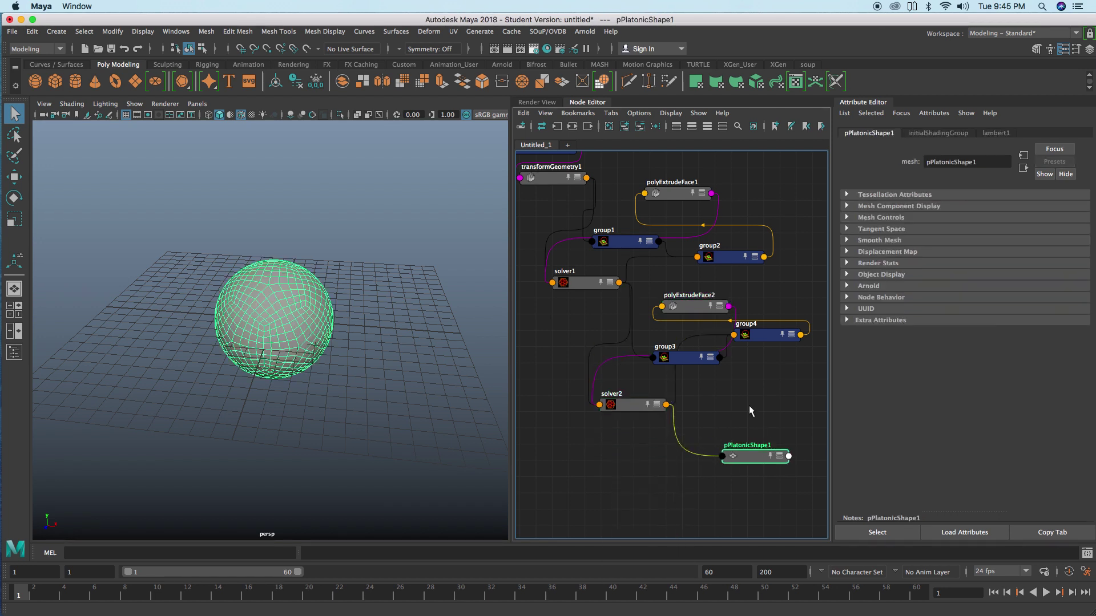
Play the animation from the first frame, stop it around frame 51 and inspect the tentacles from another angle
middle_click_drag(751, 388, 735, 378)
left_click(995, 593)
left_click(1045, 593)
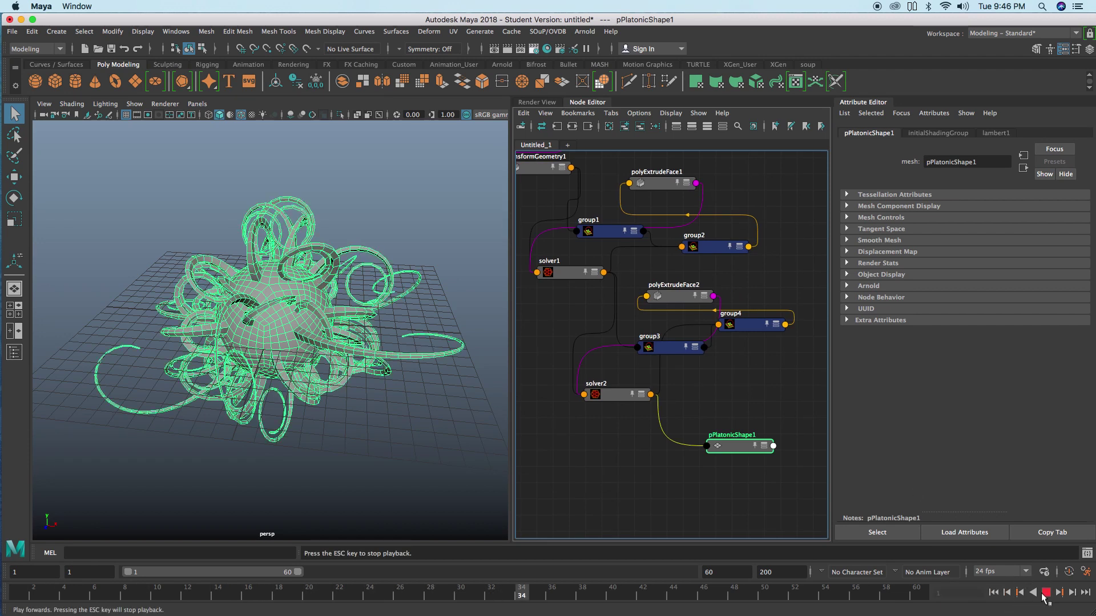
left_click(1044, 595)
scroll(274, 341, "up", 3)
left_click_drag(334, 348, 448, 354, "alt")
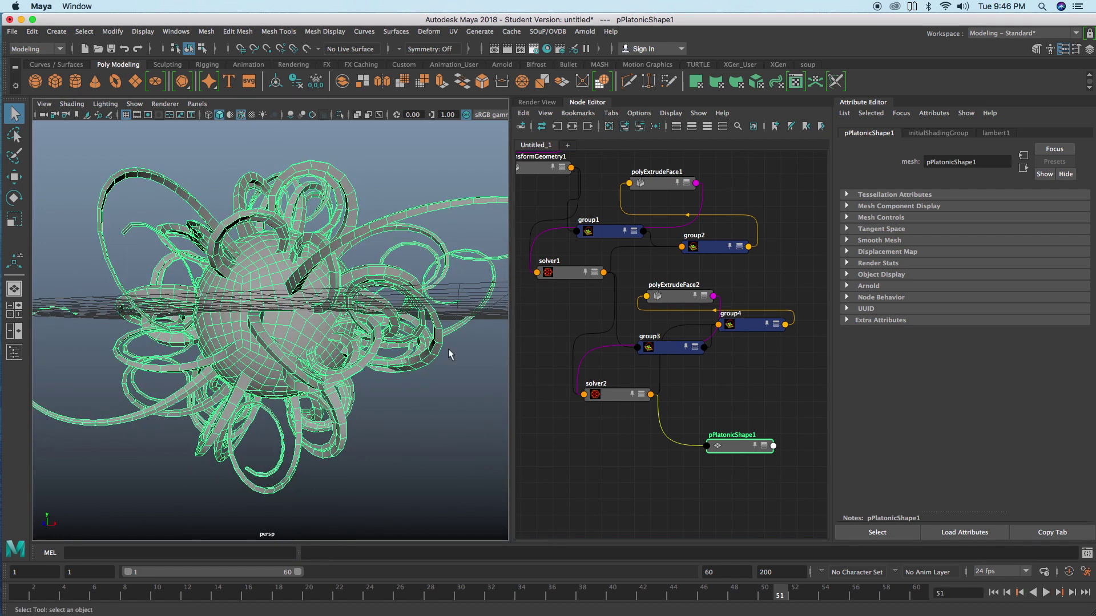
Set group3's second range step value to 2 and replay the animation
left_click(666, 349)
left_click(984, 386)
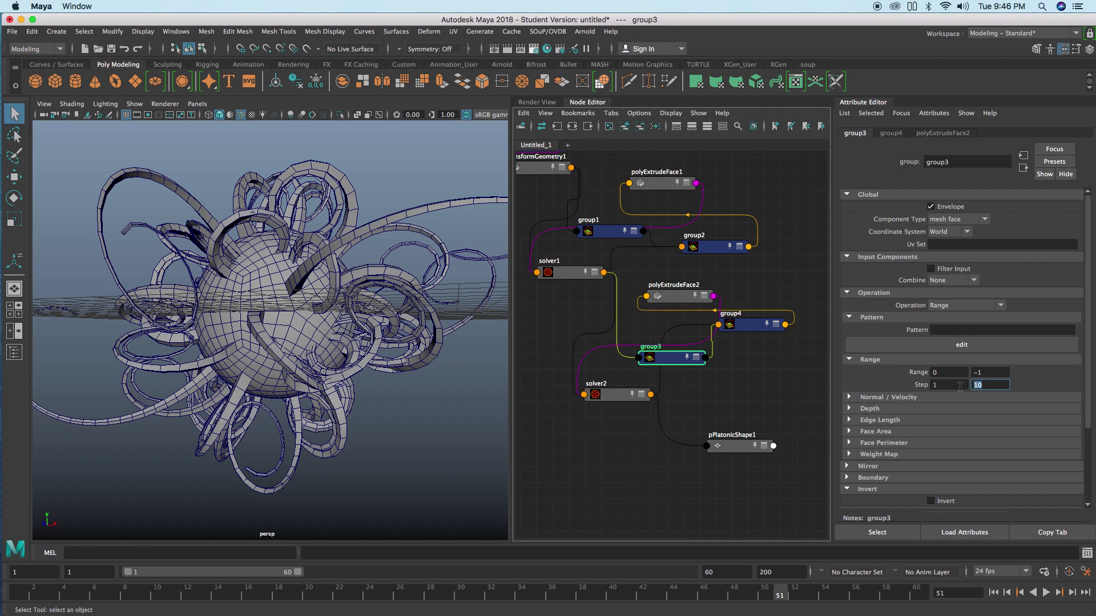
left_click(1046, 593)
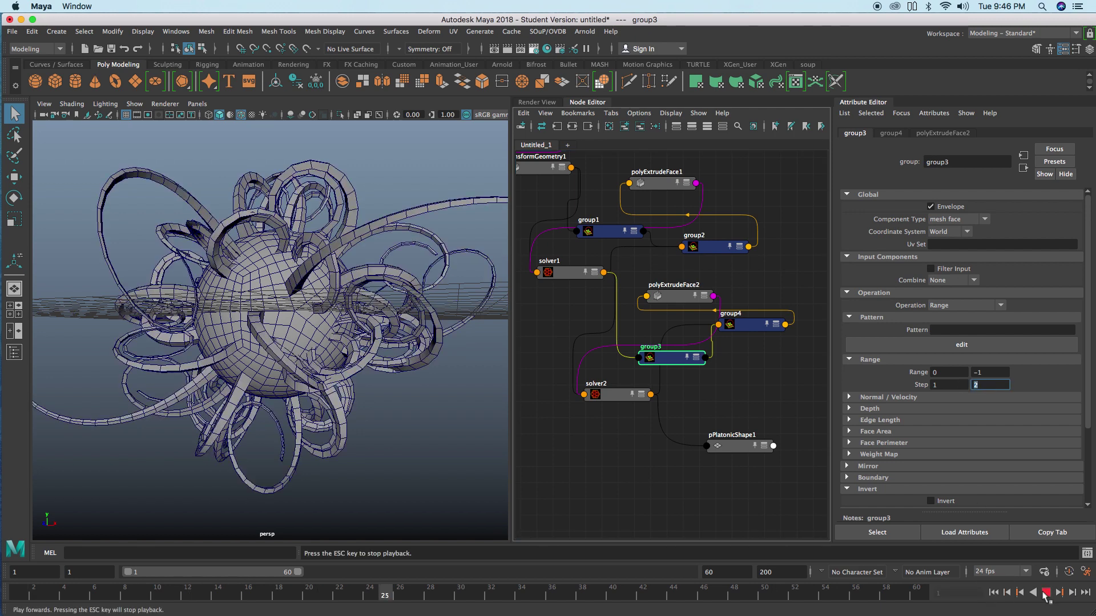
left_click(1046, 593)
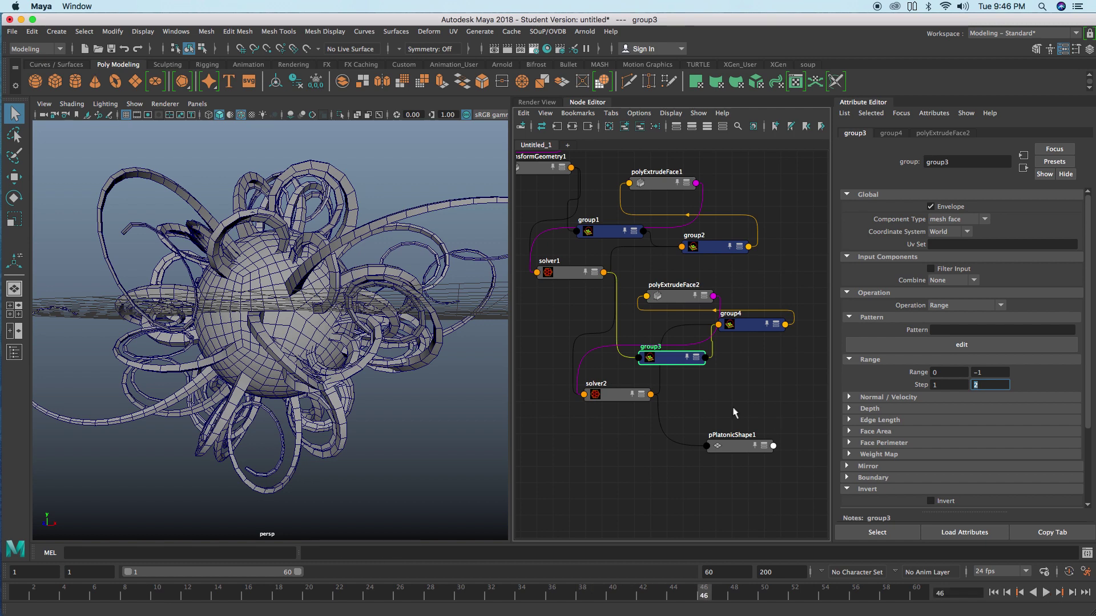
Shift polyExtrudeFace2 and group4 slightly right in the graph and set group4's component type to mesh face
left_click_drag(673, 291, 694, 292)
left_click_drag(749, 327, 770, 340)
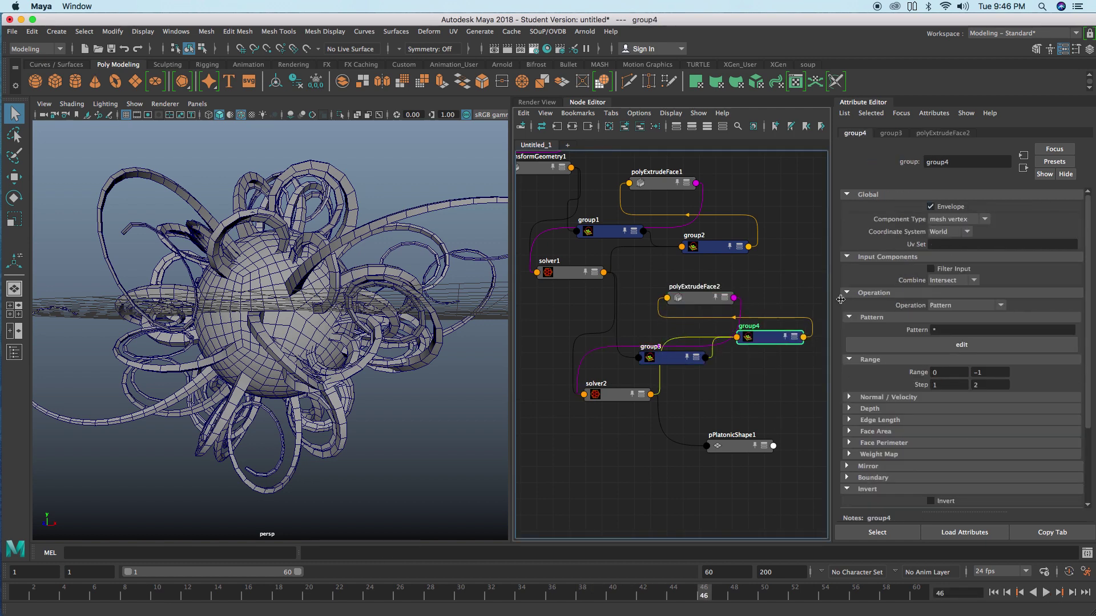
left_click(673, 361)
left_click(769, 343)
left_click(982, 220)
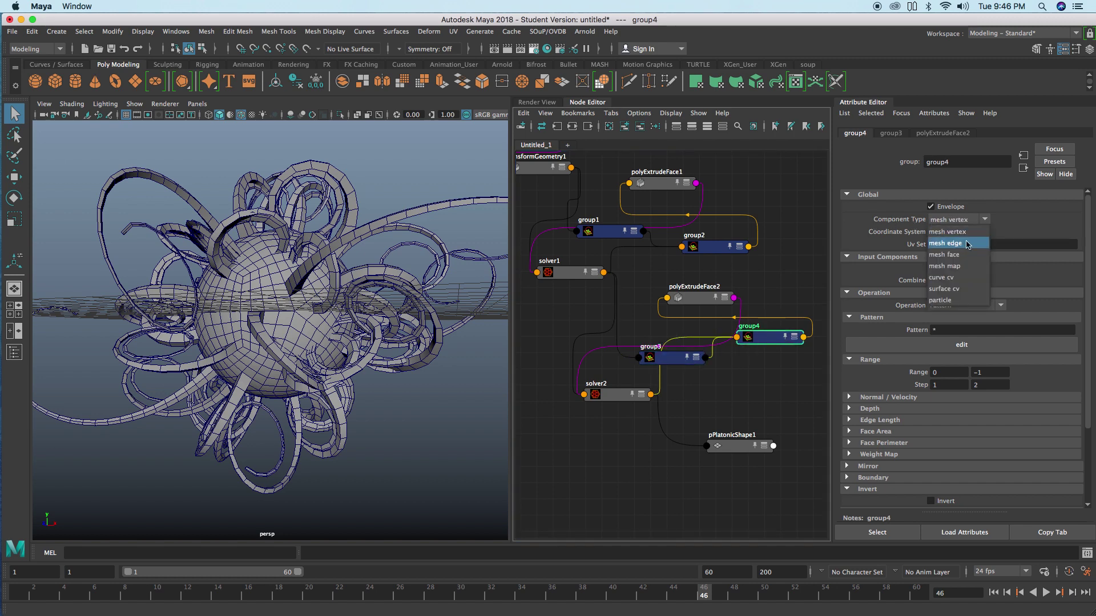
left_click(960, 259)
Replay the animation from the start, stop it around frame 35 and examine the extruded mesh
left_click(994, 592)
left_click(1046, 593)
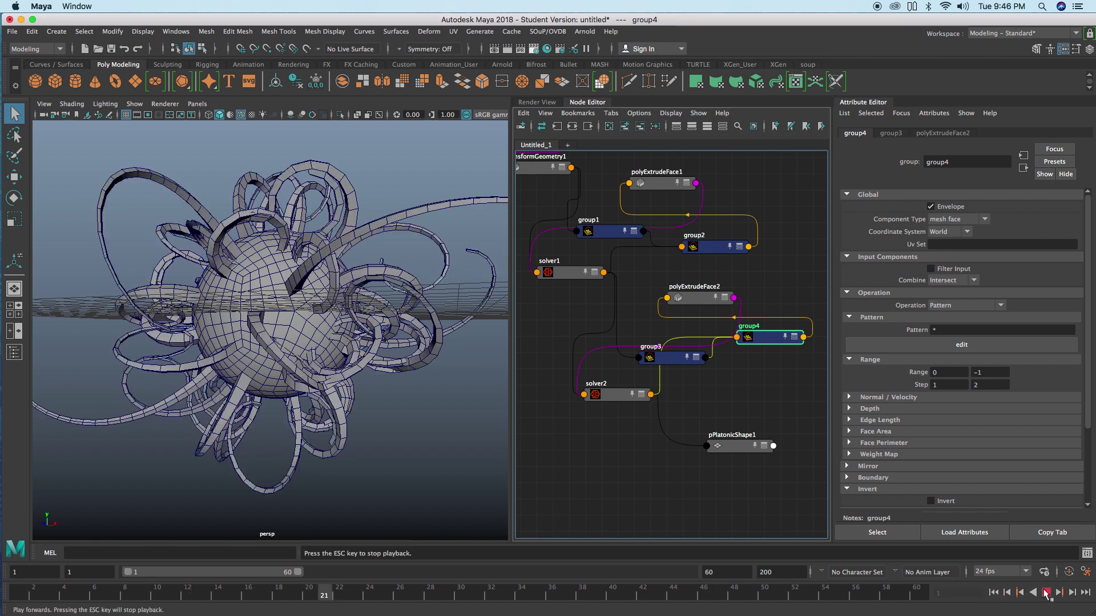
key("Escape")
left_click_drag(351, 315, 378, 310, "alt")
right_click_drag(378, 310, 319, 291, "alt")
Nudge group3 in the graph and set its second range step value to 10
left_click_drag(673, 362, 682, 366)
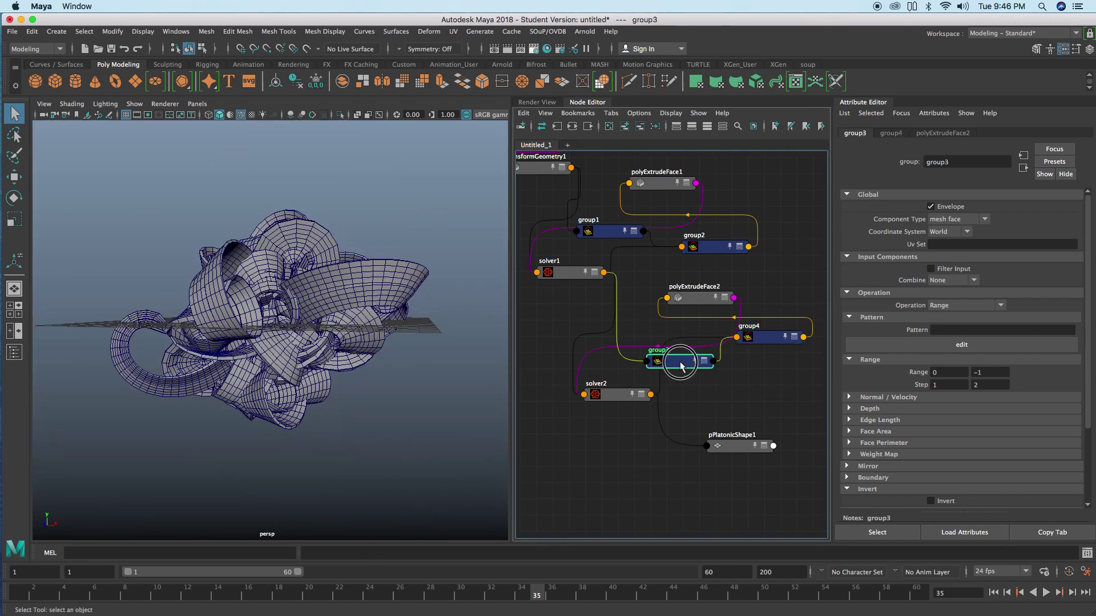
left_click(970, 386)
type("10")
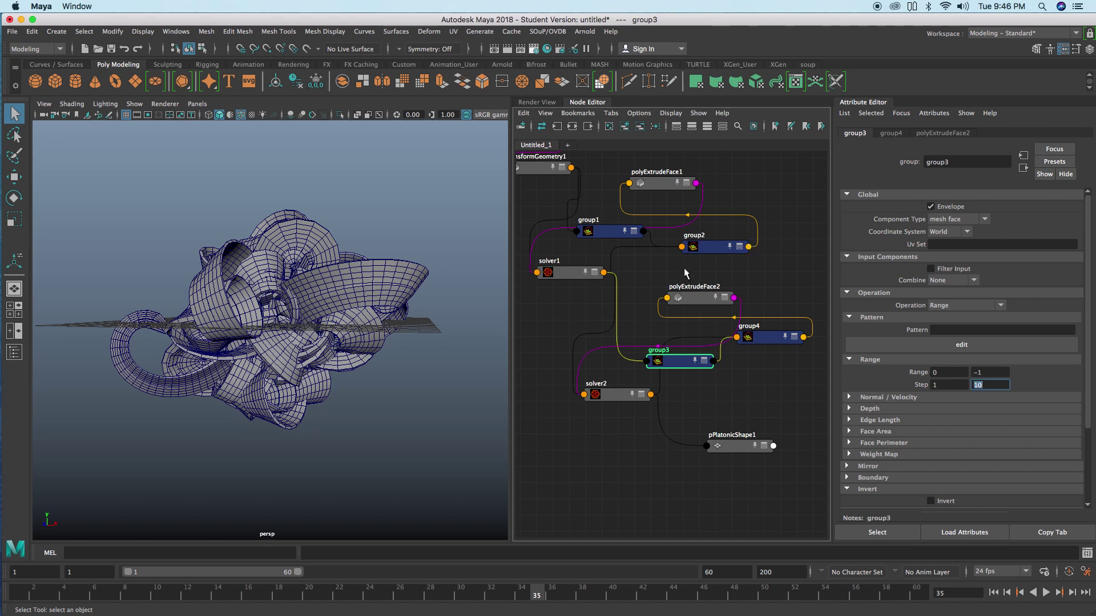
Turn off Keep Faces Together on polyExtrudeFace2, as on polyExtrudeFace1, and replay the animation from the start
left_click(667, 180)
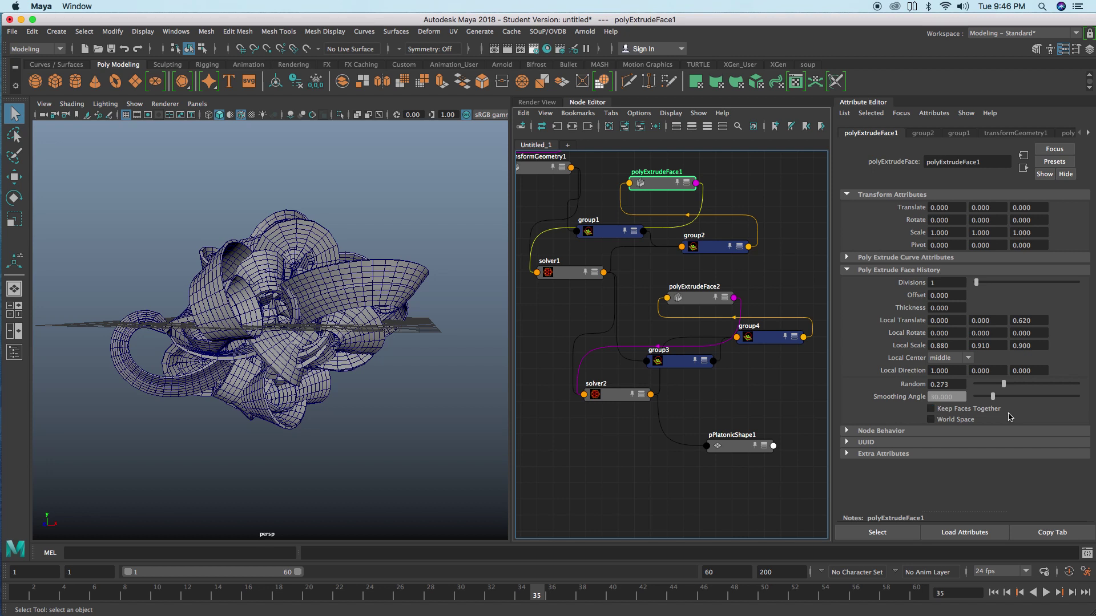
left_click(699, 298)
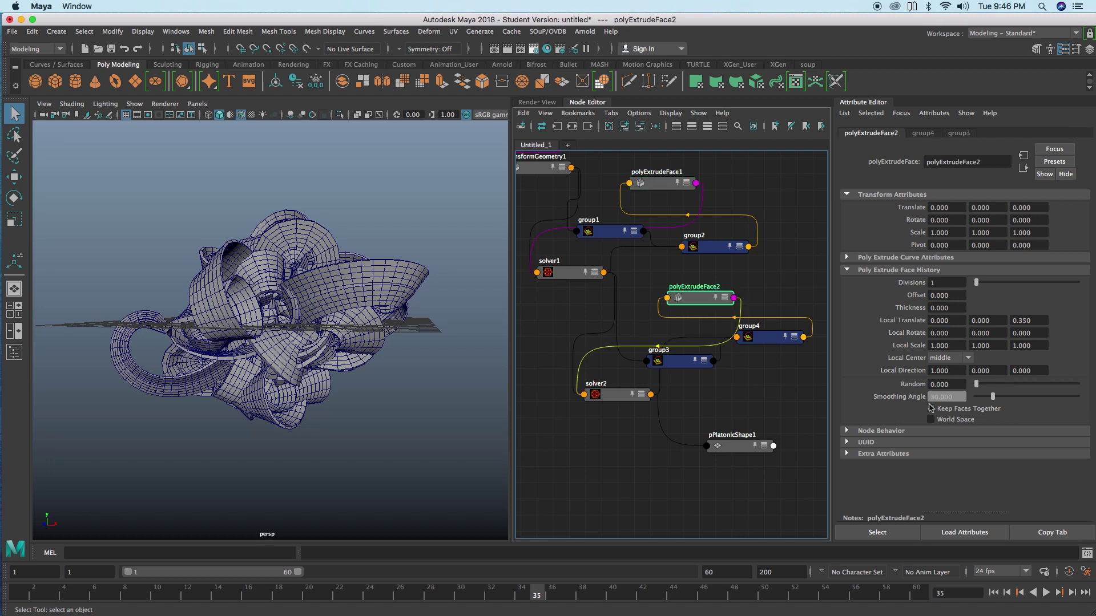
left_click(994, 592)
left_click(1046, 592)
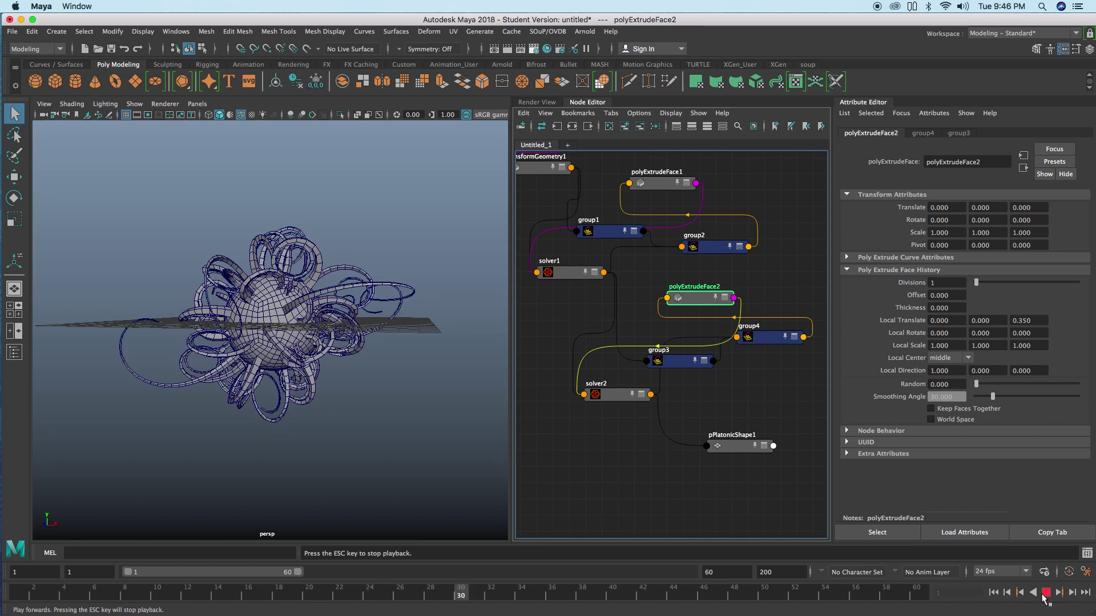
left_click(1032, 593)
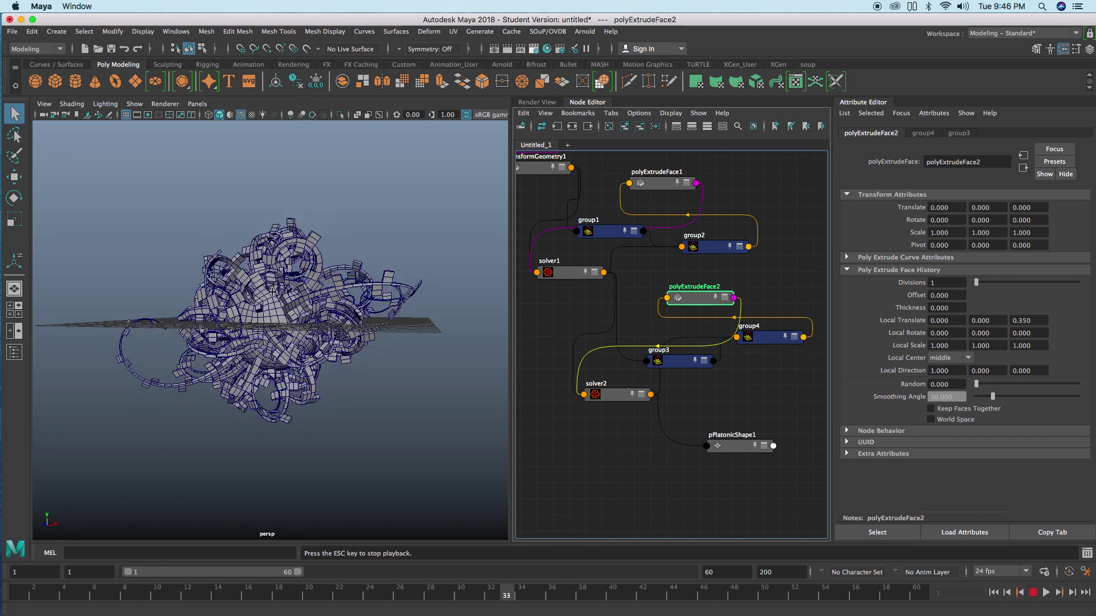
left_click_drag(273, 272, 272, 303, "alt")
key("Escape")
right_click_drag(315, 316, 304, 338)
scroll(282, 326, "up", 5)
left_click(311, 314)
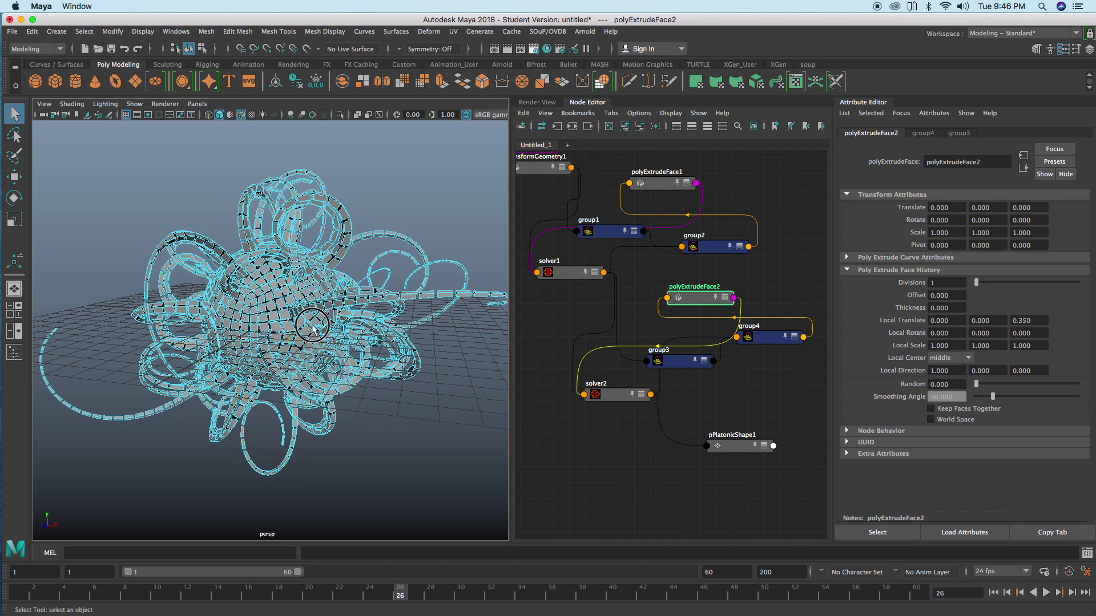
left_click_drag(312, 327, 339, 329, "alt")
key("ctrl+z")
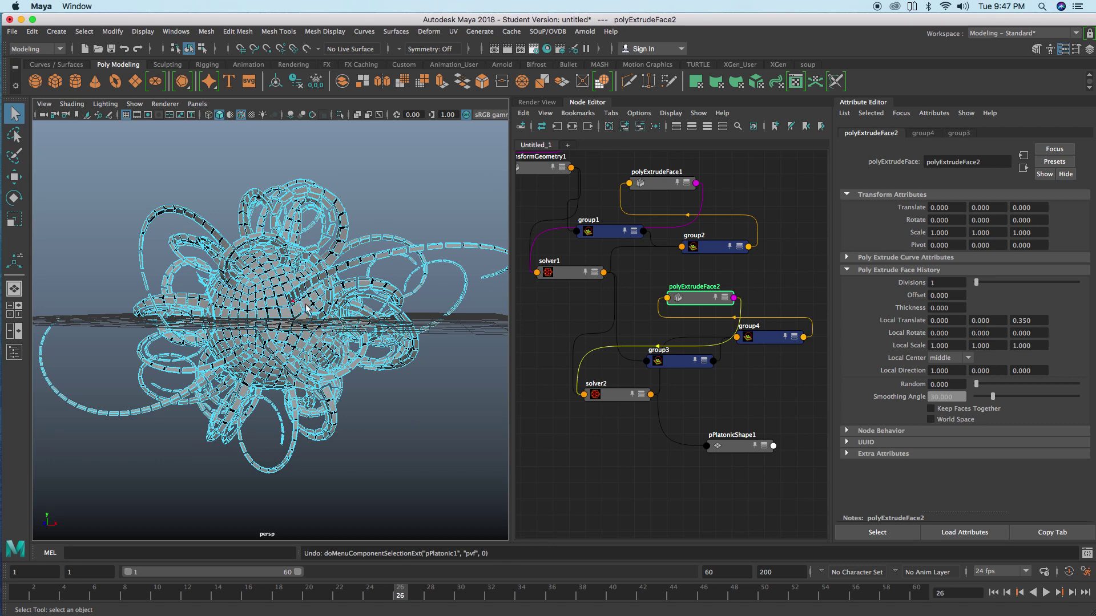
right_click_drag(307, 306, 342, 277)
mouse_move(330, 288)
left_mouse_down("alt")
mouse_move(361, 310)
mouse_move(328, 296)
left_mouse_up("alt")
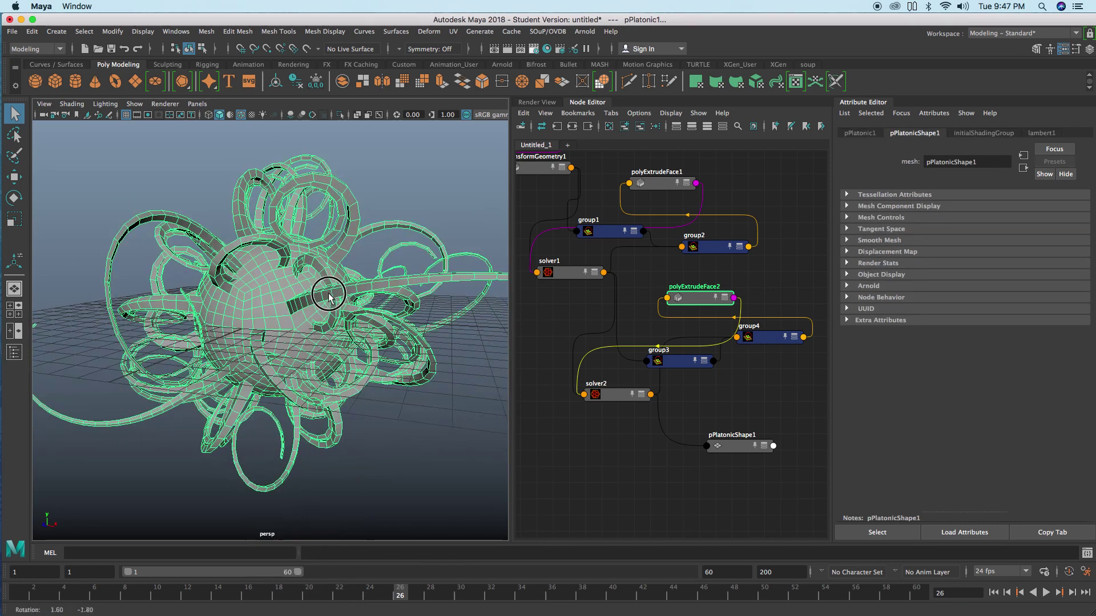
left_click_drag(308, 189, 261, 190, "alt")
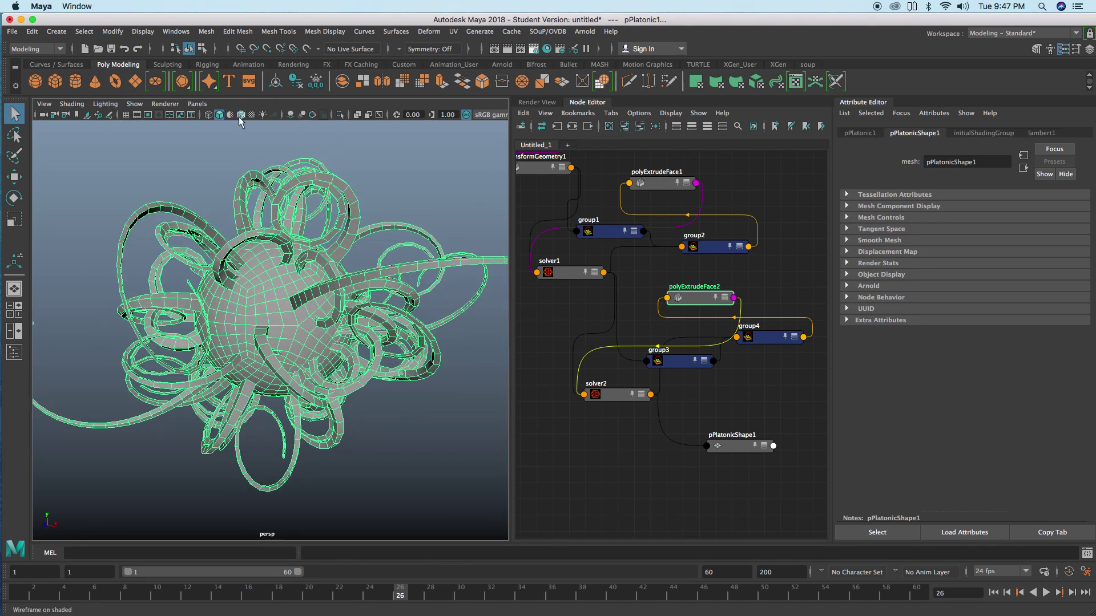
Display the mesh deselected, without its wireframe overlay and with screen-space ambient occlusion
left_click(291, 116)
left_click(632, 488)
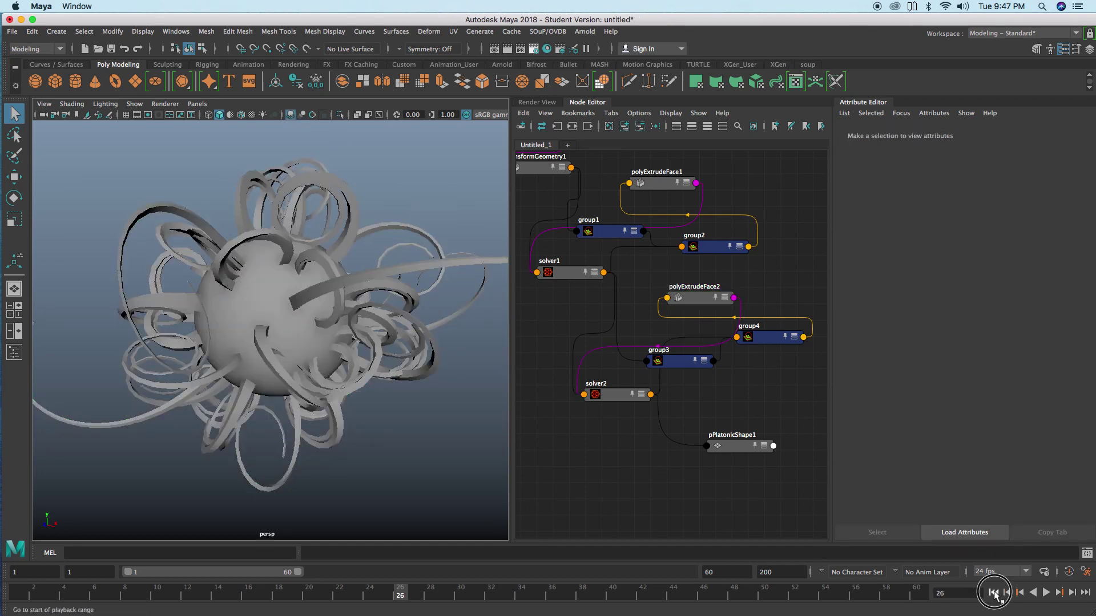
Replay the animation from the start, then scrub around frames 28 to 32 to compare the growth before and after solver1's end frame
left_click(993, 593)
left_click(1046, 593)
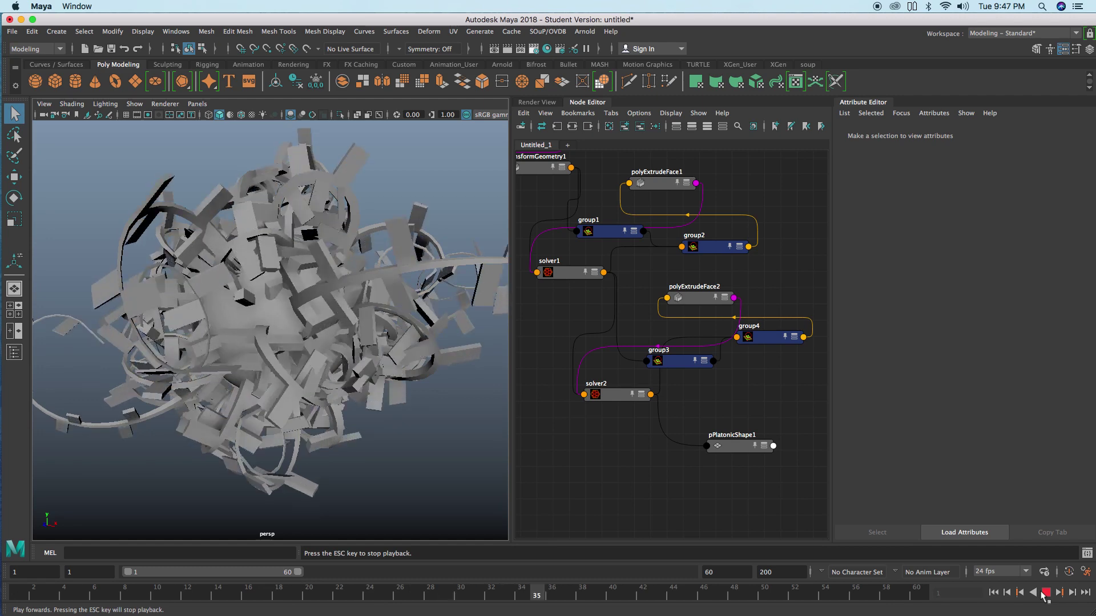
left_click(1045, 593)
left_click_drag(365, 328, 348, 318, "alt")
left_click_drag(582, 595, 430, 595)
left_click(570, 276)
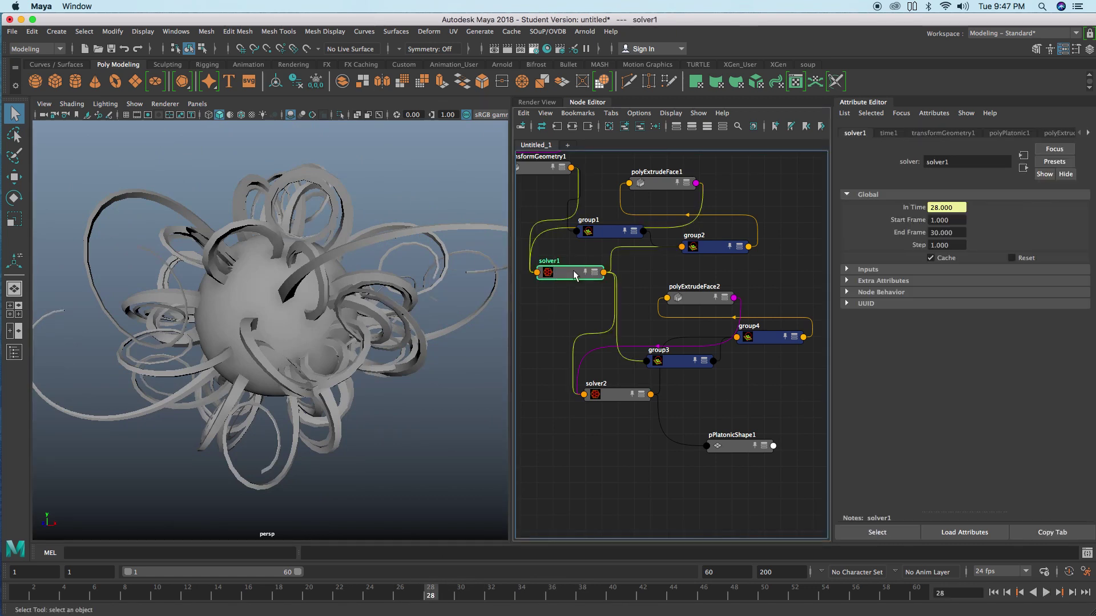
left_click_drag(433, 590, 520, 598)
left_click_drag(578, 599, 498, 594)
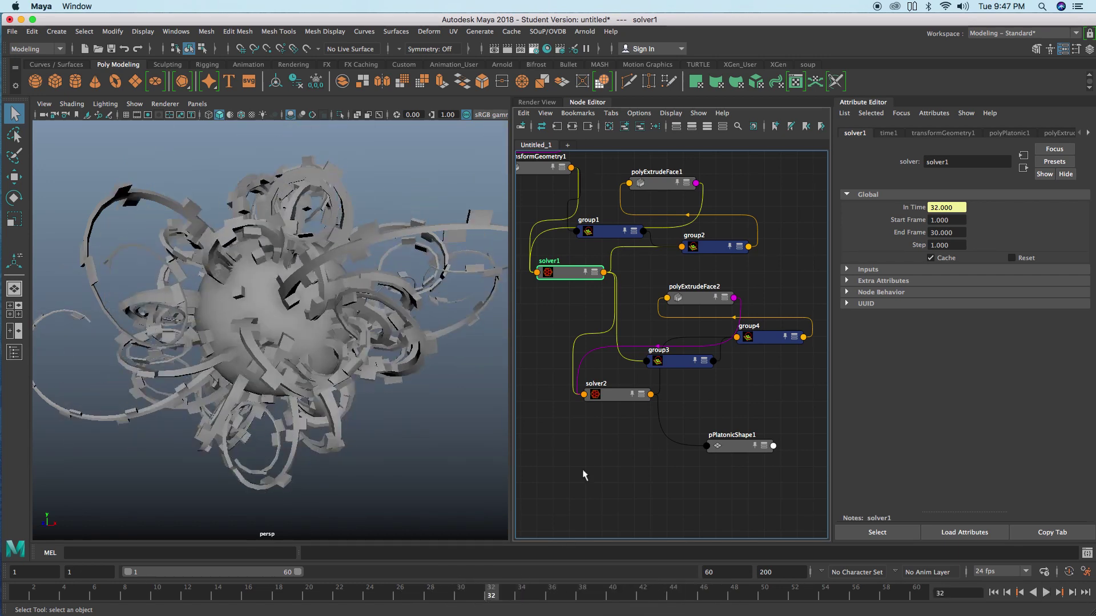
Set polyExtrudeFace2's local translate Z to 0.070 and its local scale to 0.930, 0.930 and 0.910
left_click(705, 297)
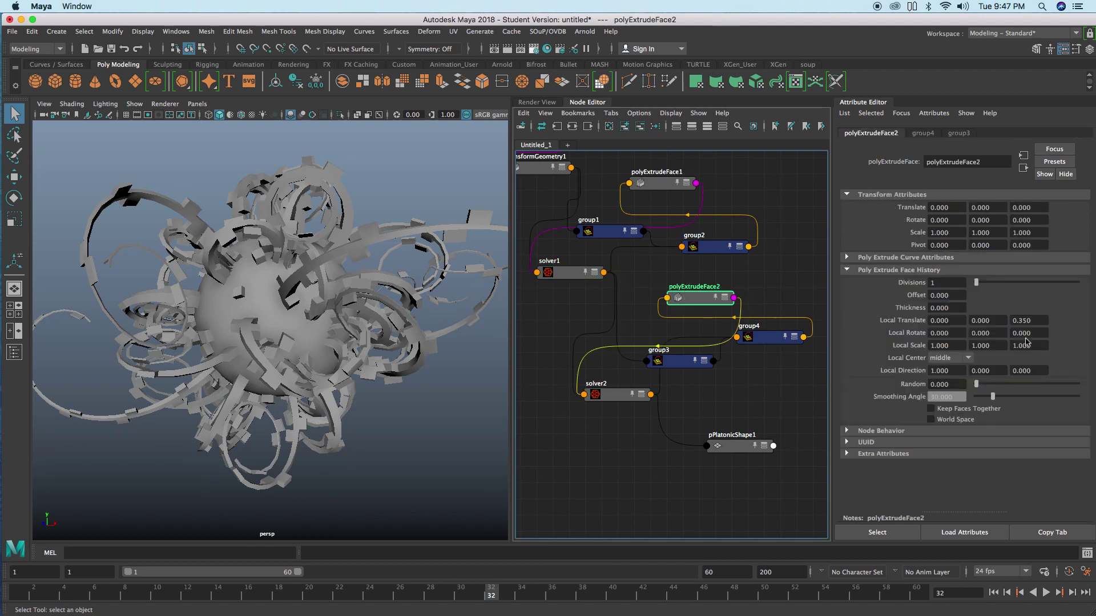
left_click_drag(1033, 323, 1013, 321)
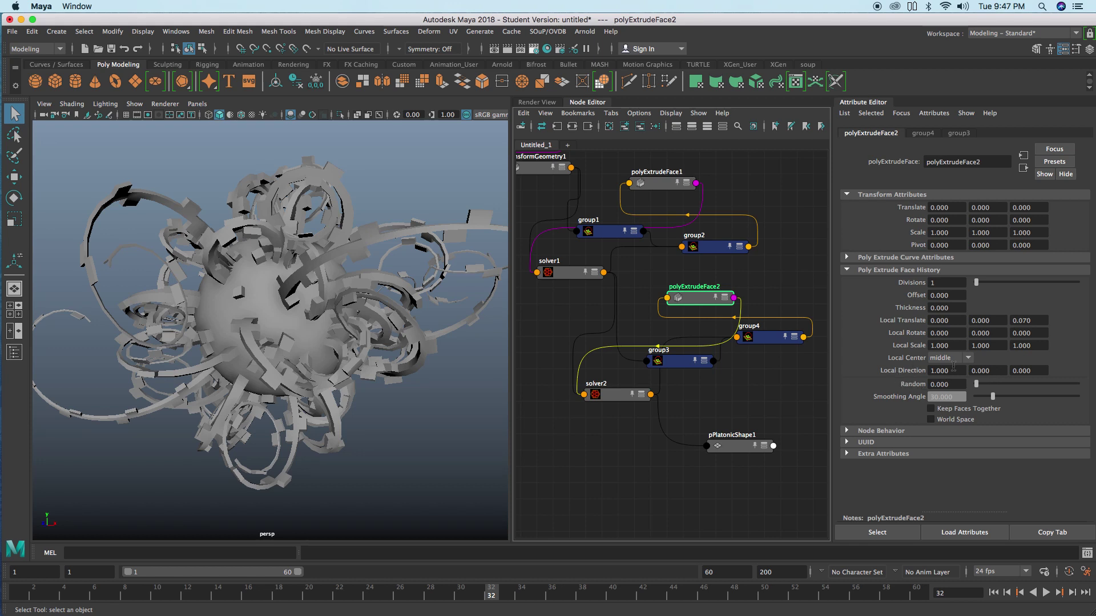
left_click_drag(953, 345, 1027, 348, "ctrl")
Replay the animation from the start, stop it at frame 42 and examine the tapered spikes on the tentacles
left_click(993, 593)
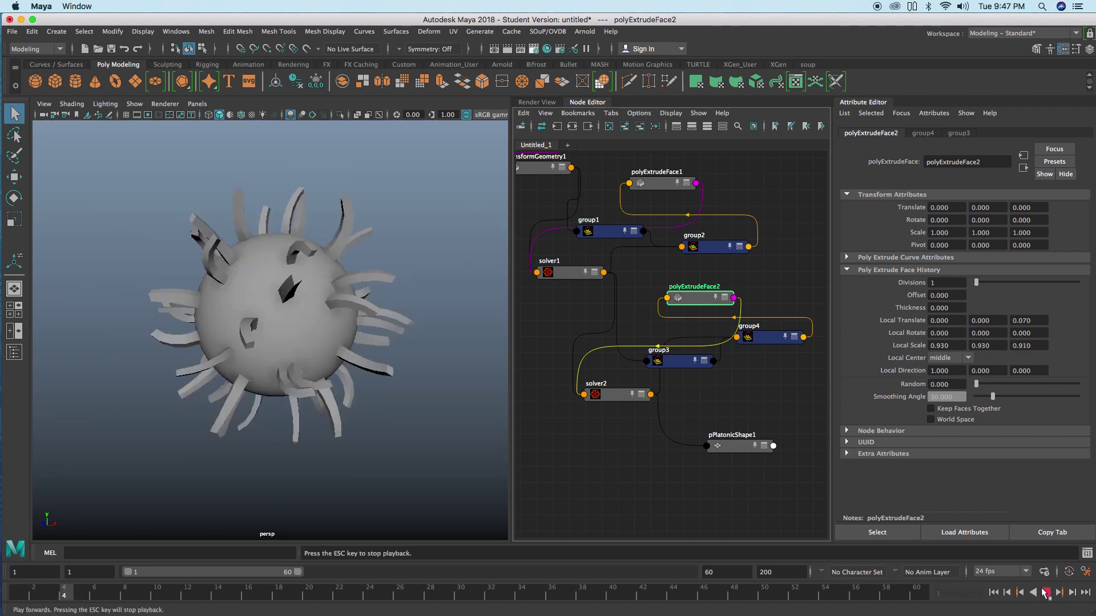
left_click(1045, 592)
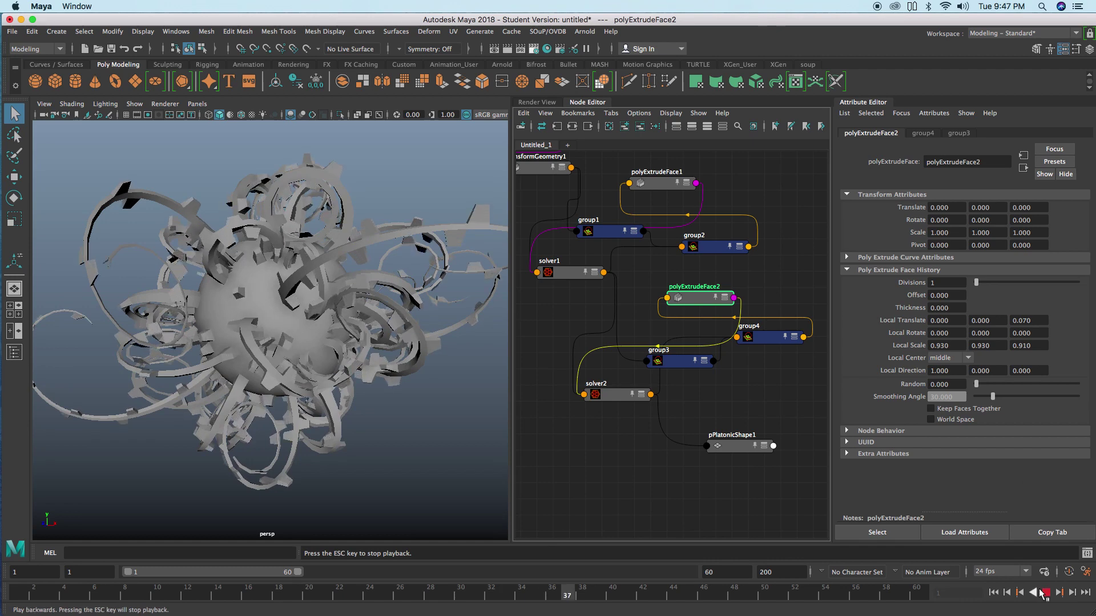
left_click(1043, 593)
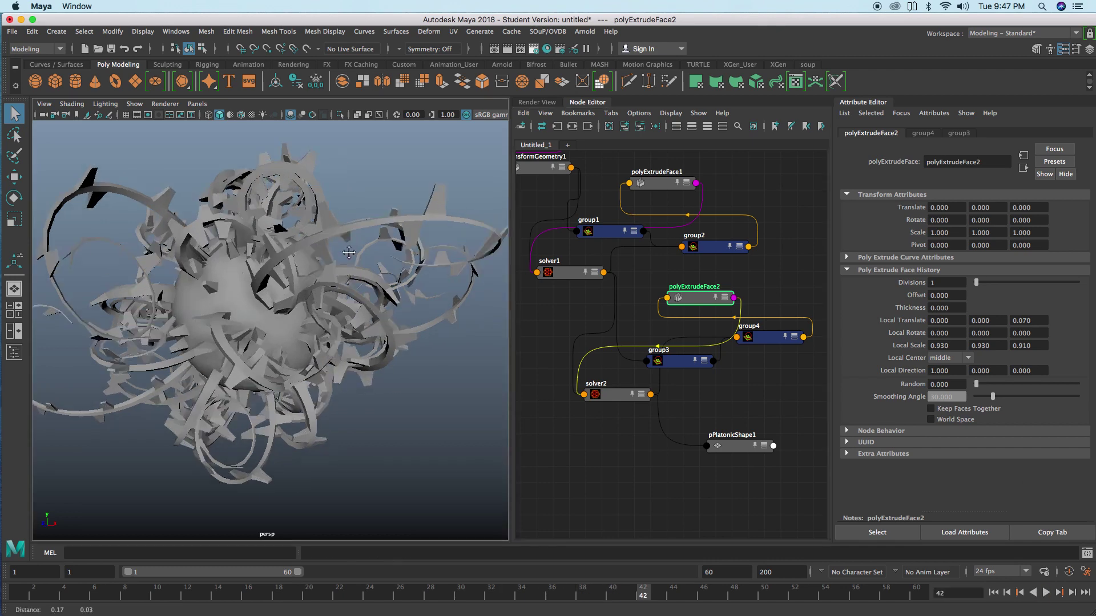
left_click_drag(367, 263, 234, 286, "alt")
Tidy the graph by nudging solver1, polyExtrudeFace2 and solver2, and move pPlatonicShape1 further down and to the right
left_click_drag(571, 273, 576, 284)
mouse_move(608, 299)
middle_mouse_down("alt")
mouse_move(602, 290)
mouse_move(608, 304)
mouse_move(595, 301)
mouse_move(598, 288)
middle_mouse_up("alt")
left_click_drag(690, 288, 678, 296)
right_click_drag(702, 326, 693, 317, "alt")
middle_click_drag(693, 317, 674, 285, "alt")
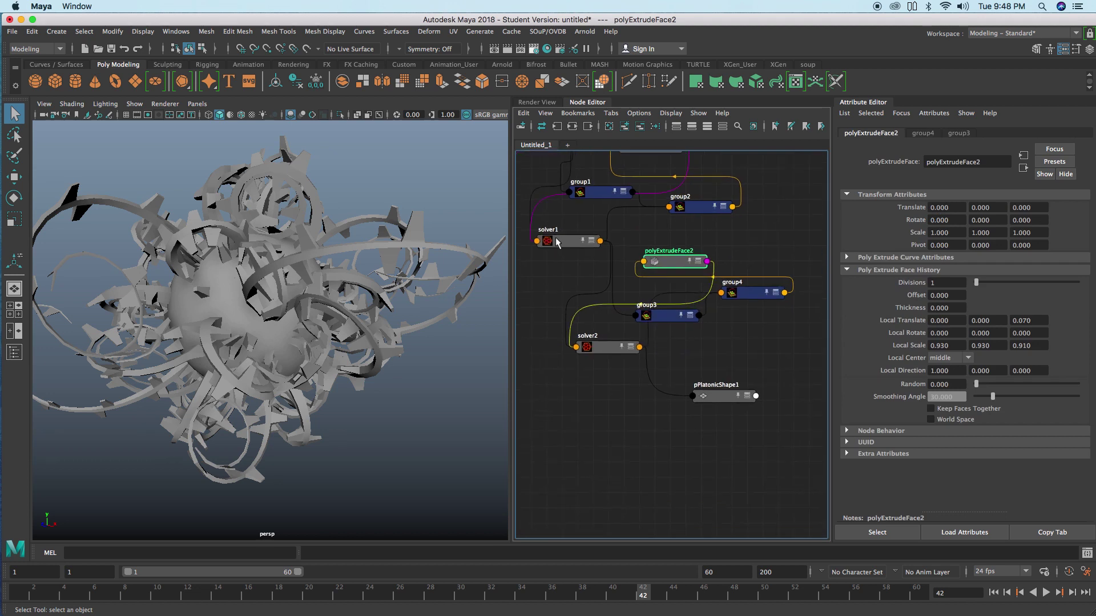
left_click_drag(599, 351, 596, 347)
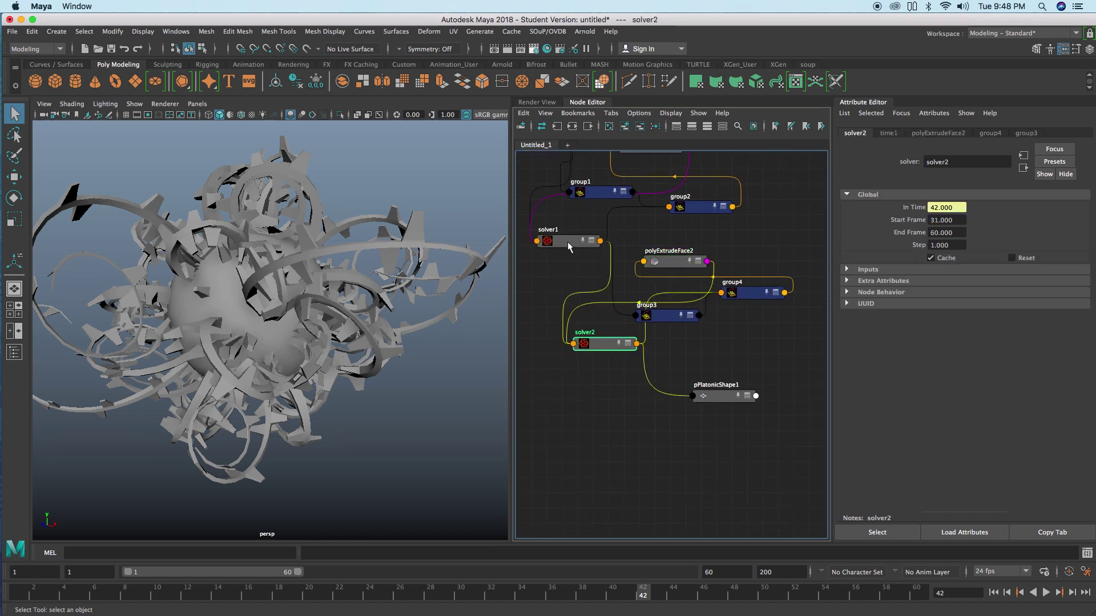
left_click_drag(568, 243, 568, 254)
left_click(601, 344)
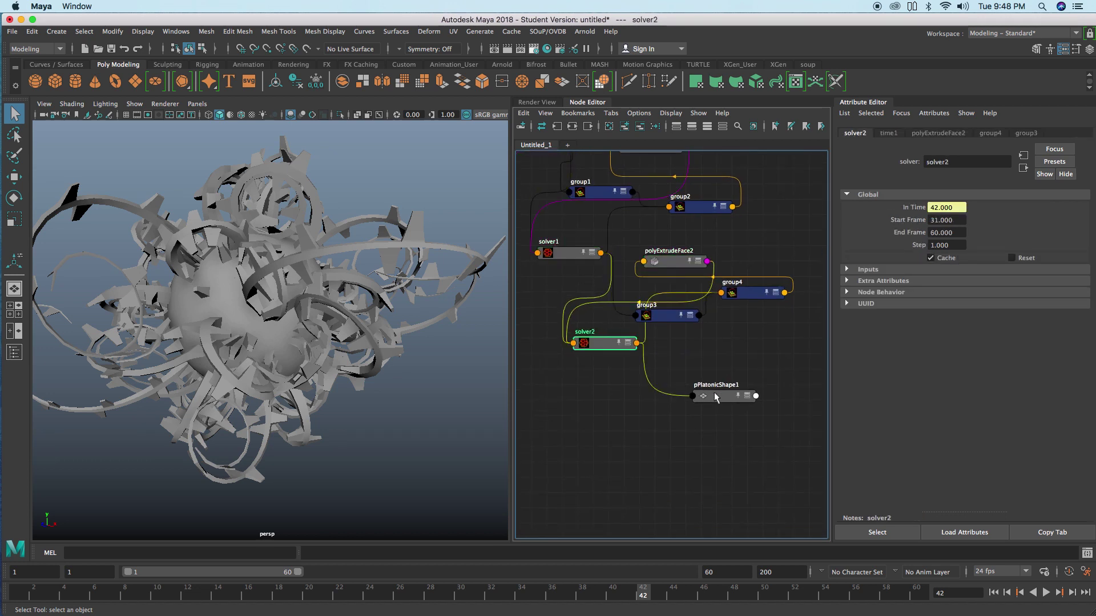
left_click_drag(715, 398, 742, 427)
Nudge group3 and group4 slightly up and to the right and show the whole node network
left_click_drag(390, 323, 303, 297, "alt")
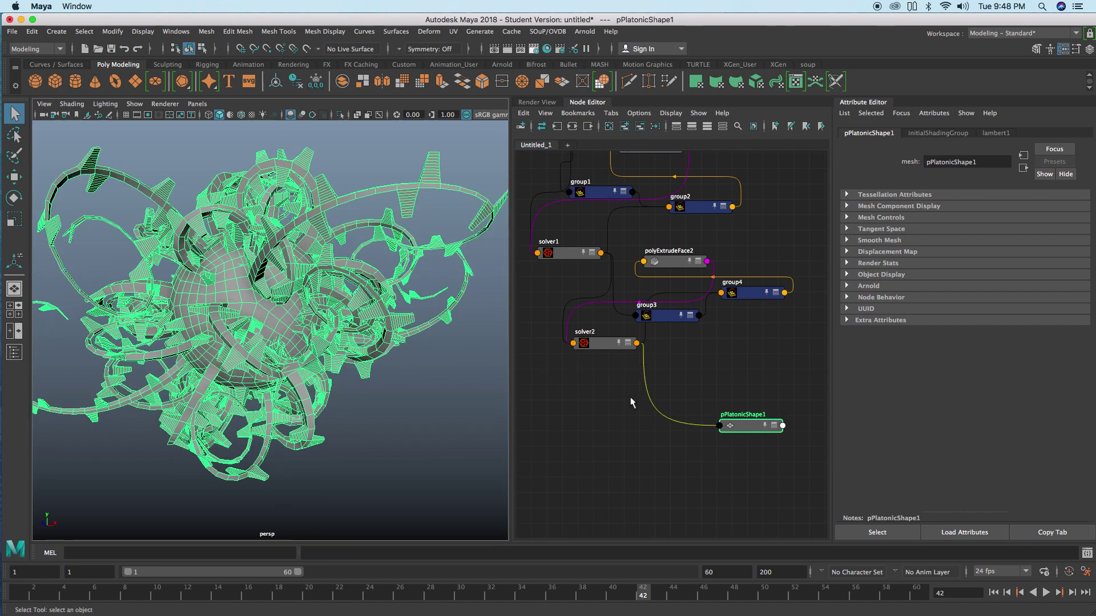
left_click_drag(666, 315, 672, 314)
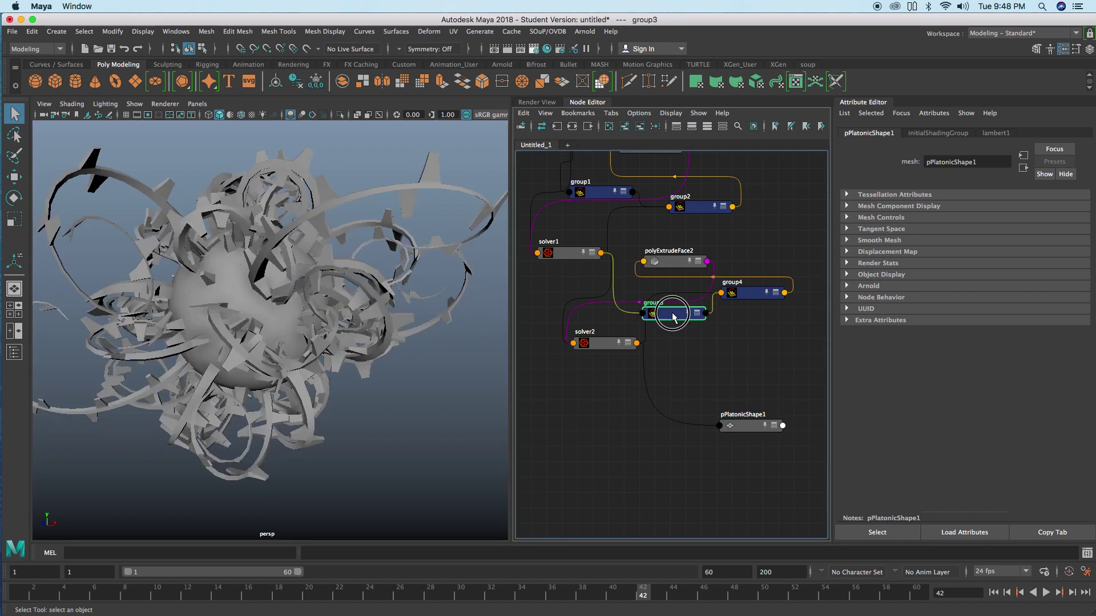
left_click_drag(745, 294, 748, 290)
middle_click_drag(692, 296, 685, 329, "alt")
right_click_drag(686, 329, 686, 319, "alt")
middle_click_drag(686, 319, 699, 338, "alt")
Examine the spiked tentacle form at frame 42 from several angles
left_click_drag(416, 300, 399, 315, "alt")
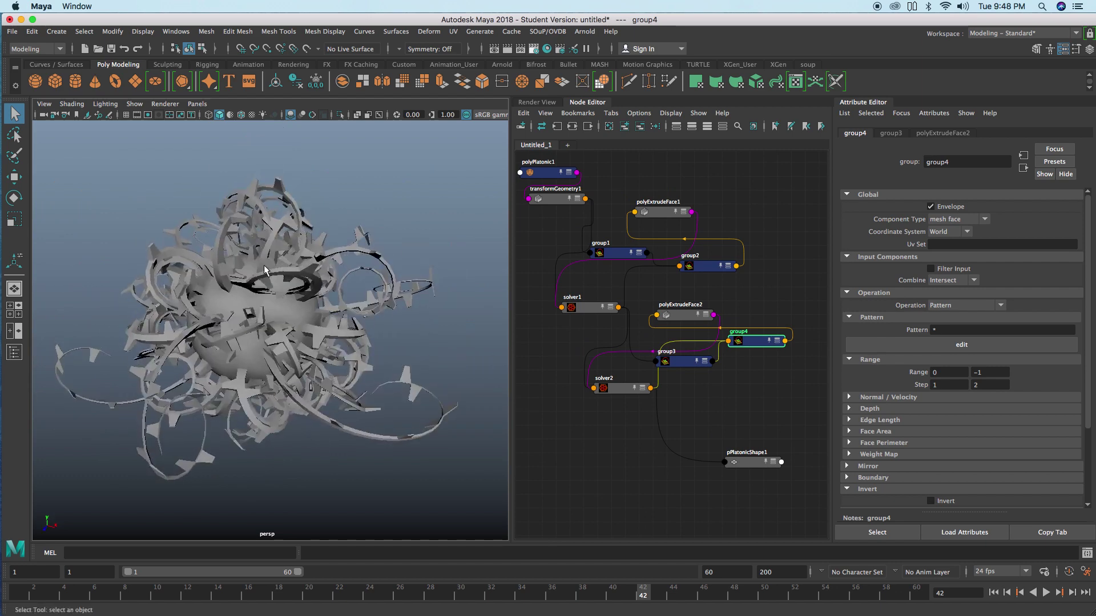
left_click_drag(254, 274, 285, 287, "alt")
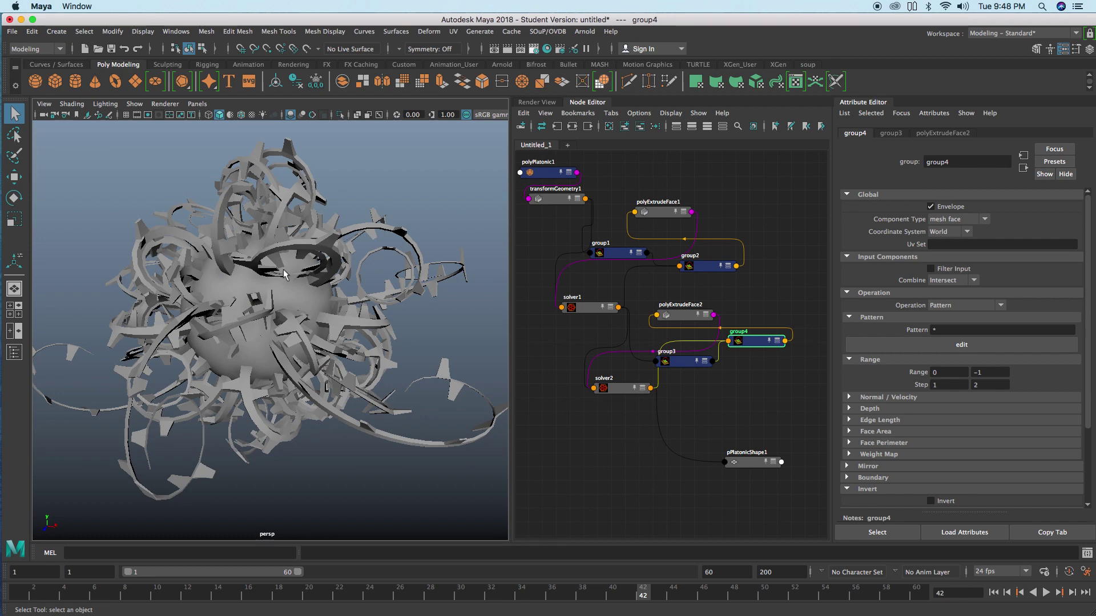
left_click_drag(294, 282, 284, 272, "alt")
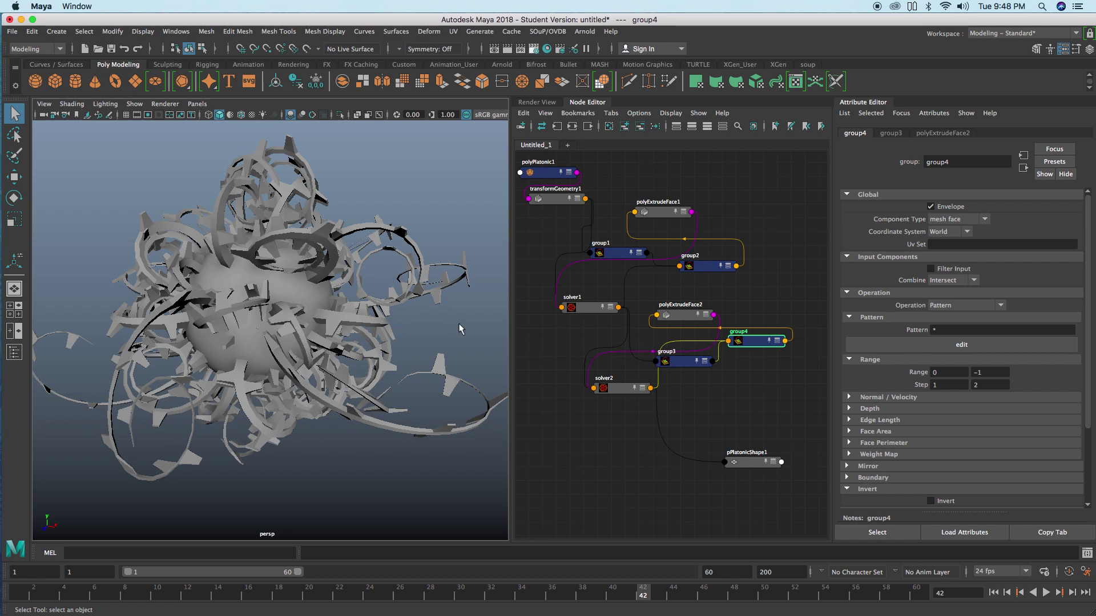
mouse_move(850, 612)
left_click(1030, 604)
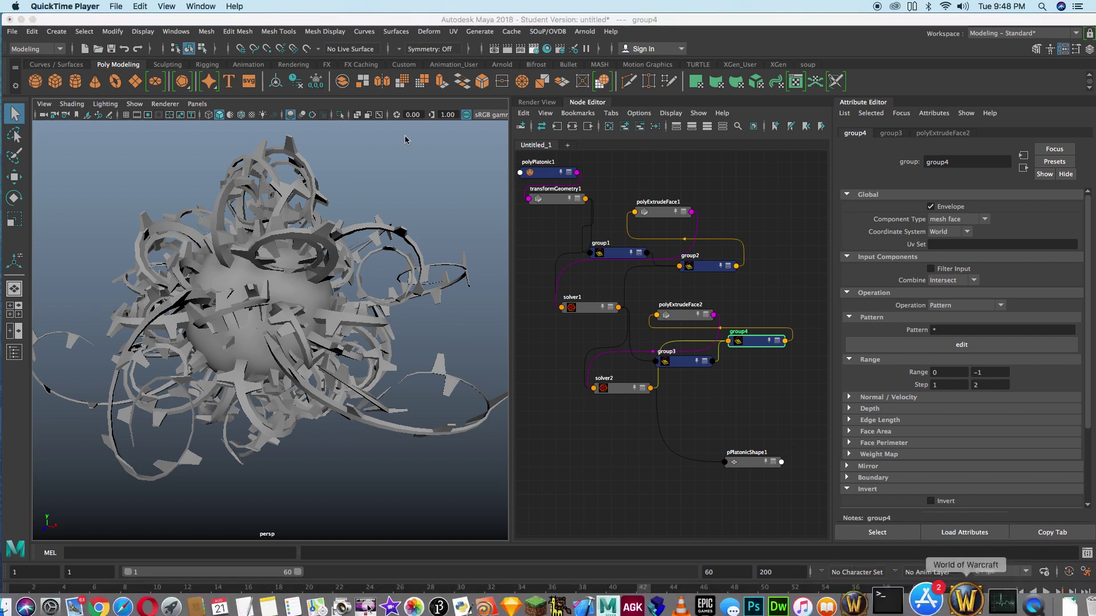